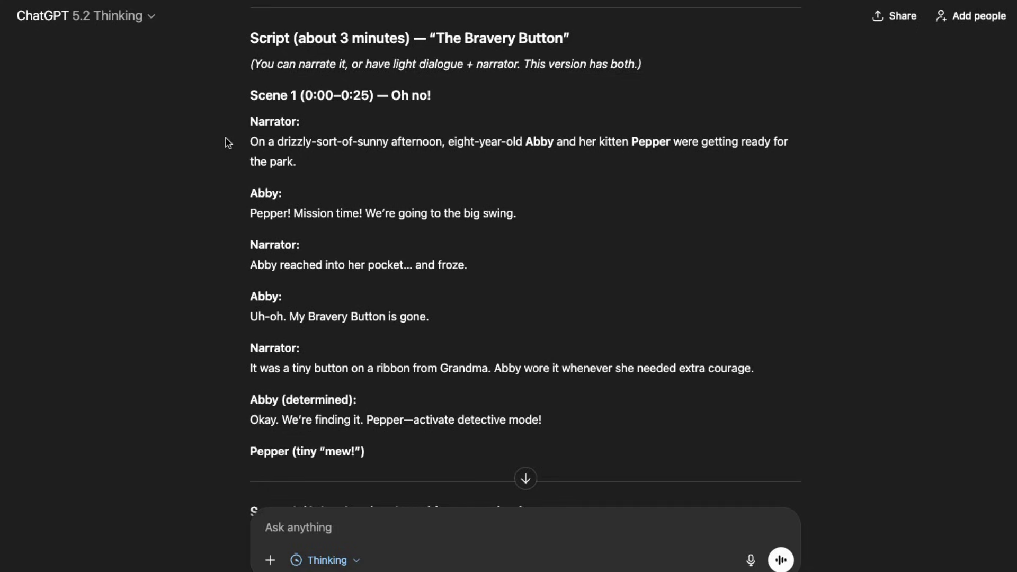
# Read through the script of "The Bravery Button", including its story structure, scenes and the updated Scene 2–3 section
pyautogui.scroll(4, 226, 143)
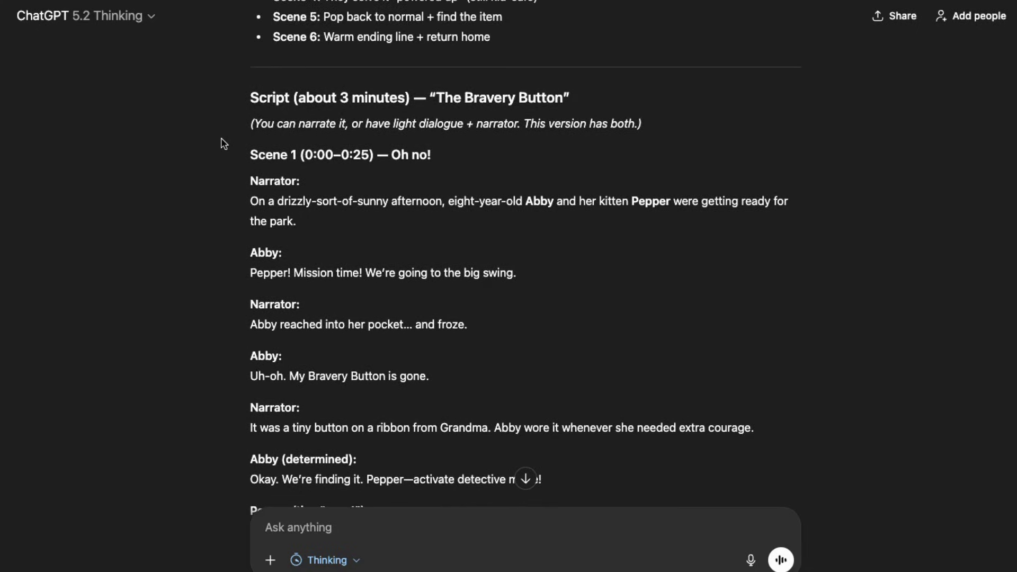
pyautogui.scroll(3, 224, 144)
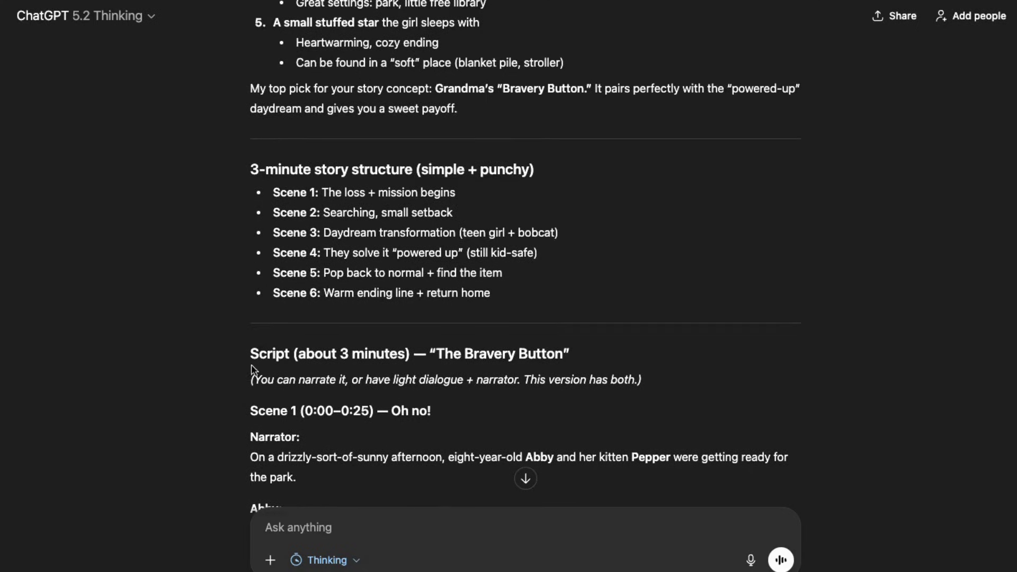
pyautogui.scroll(3, 251, 365)
pyautogui.scroll(-9, 182, 339)
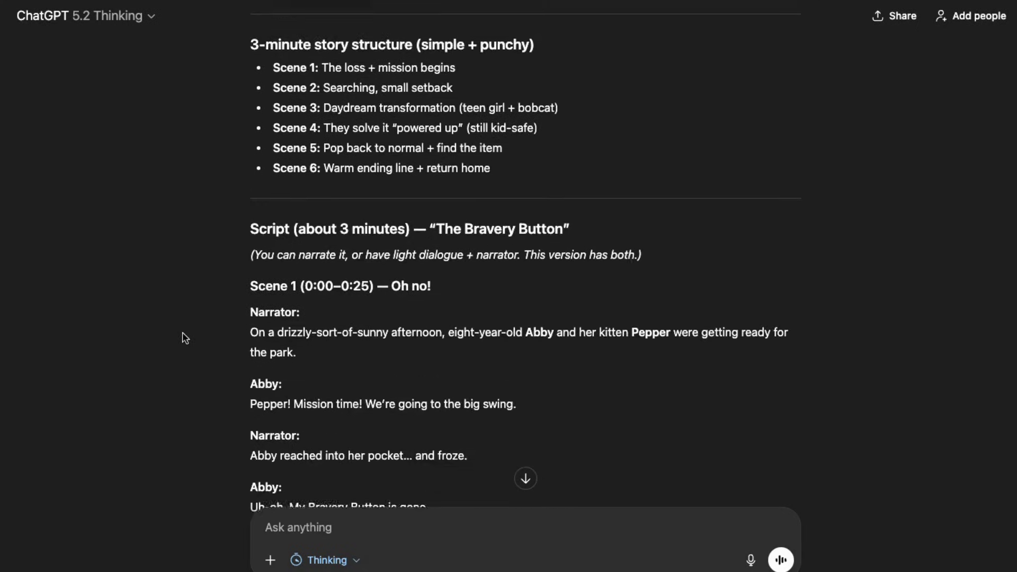
pyautogui.scroll(-20, 348, 324)
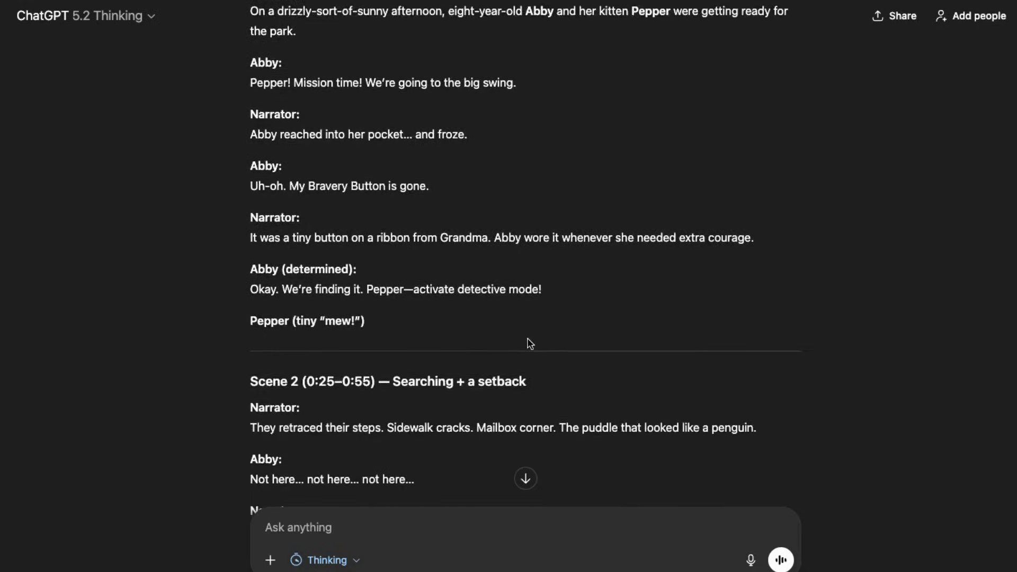
pyautogui.scroll(-20, 498, 320)
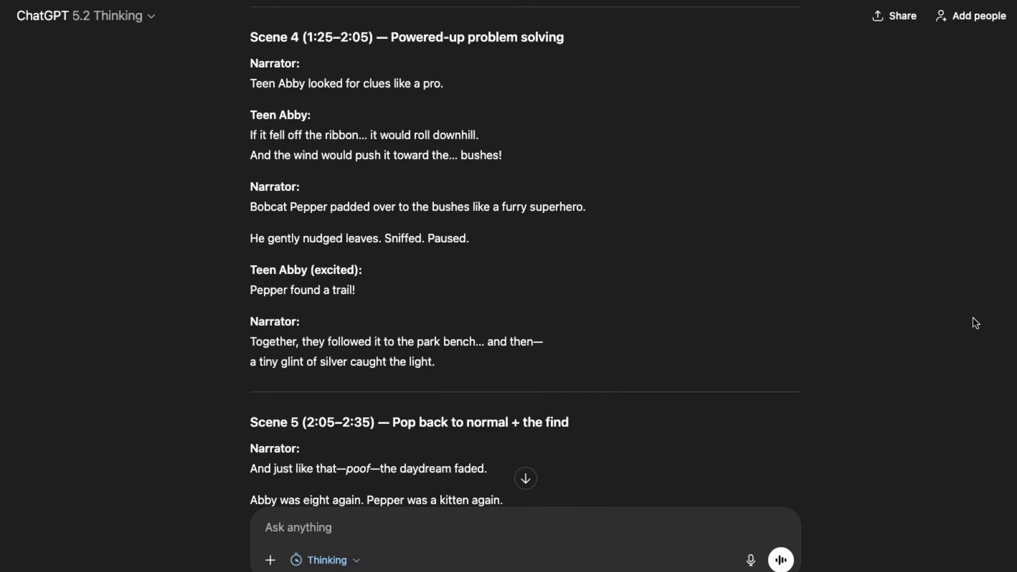
pyautogui.scroll(-10, 1012, 280)
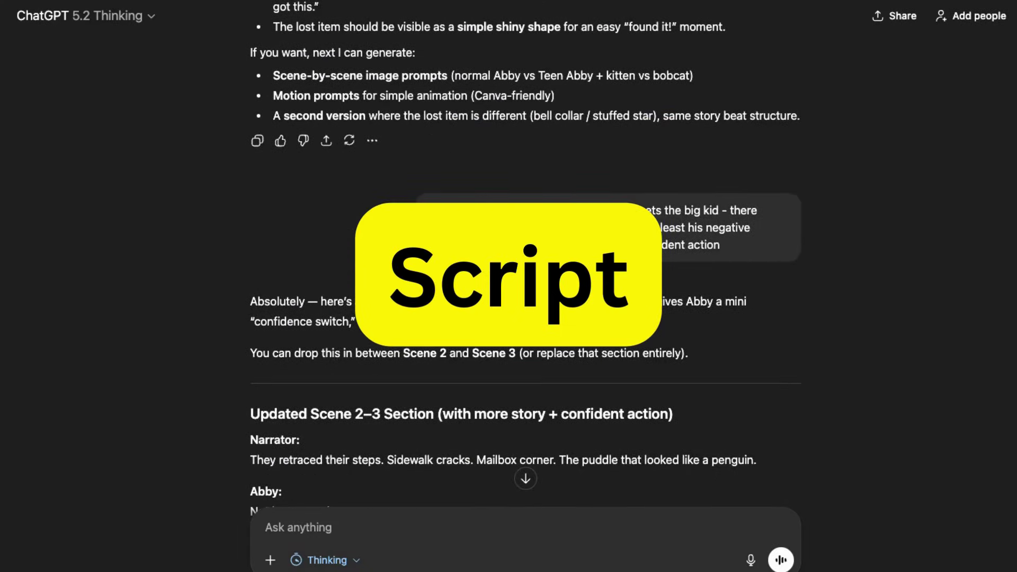
pyautogui.scroll(-20, 525, 265)
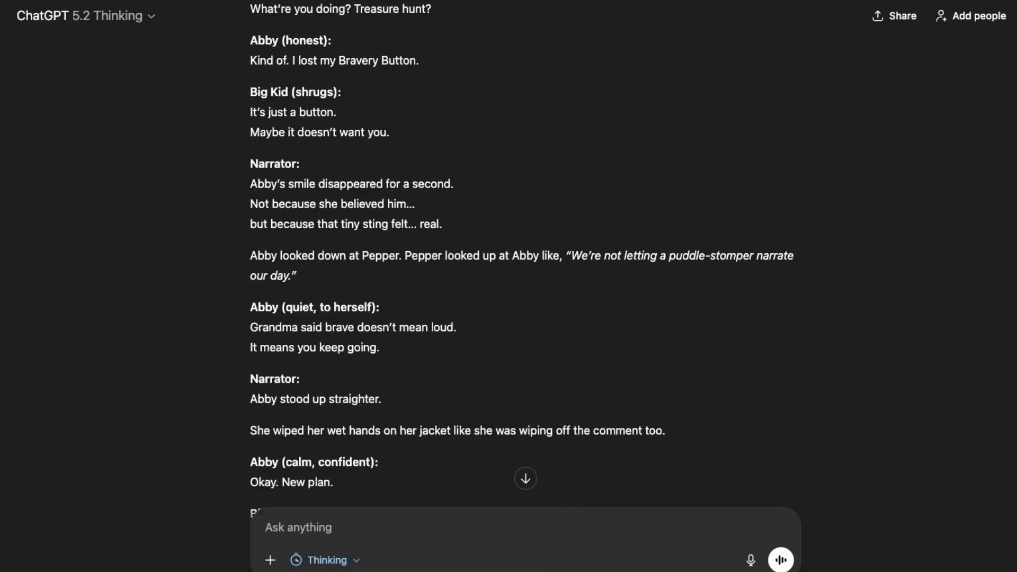
pyautogui.scroll(-20, 525, 265)
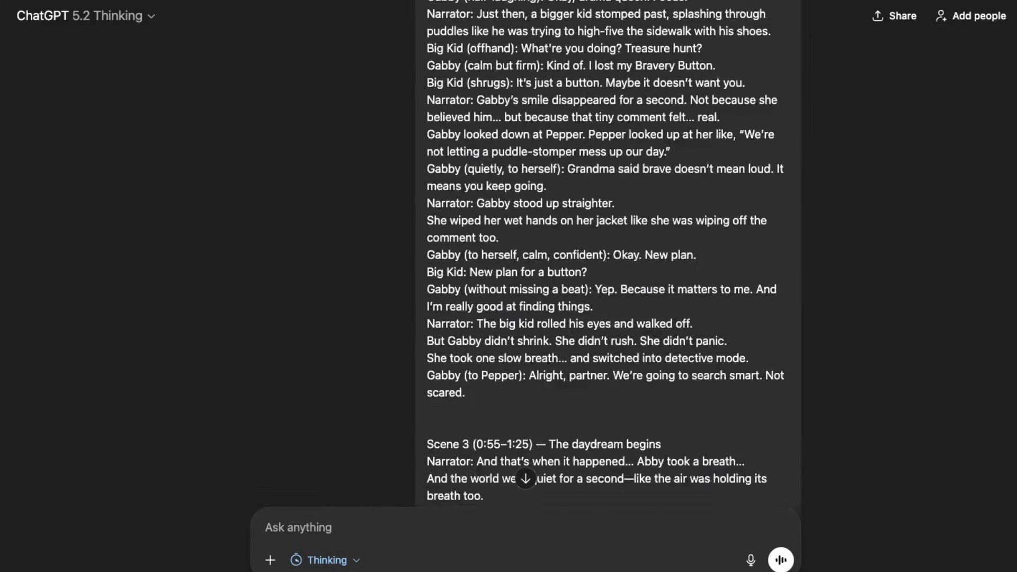
# Review the beat-by-beat image prompts for Scenes 1 and 2, along with the global style tag and character lock
pyautogui.scroll(-20, 525, 265)
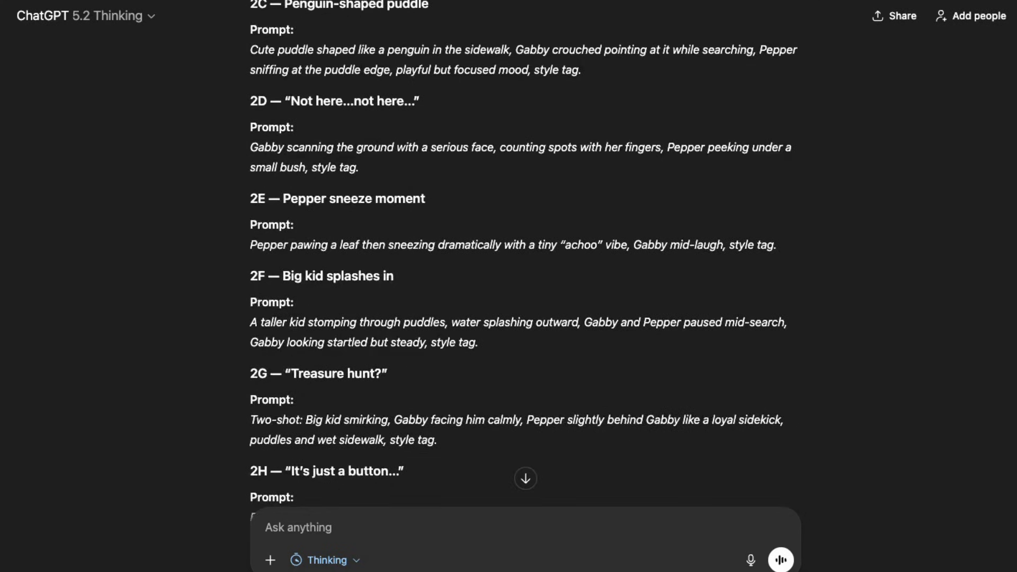
pyautogui.scroll(-10, 526, 265)
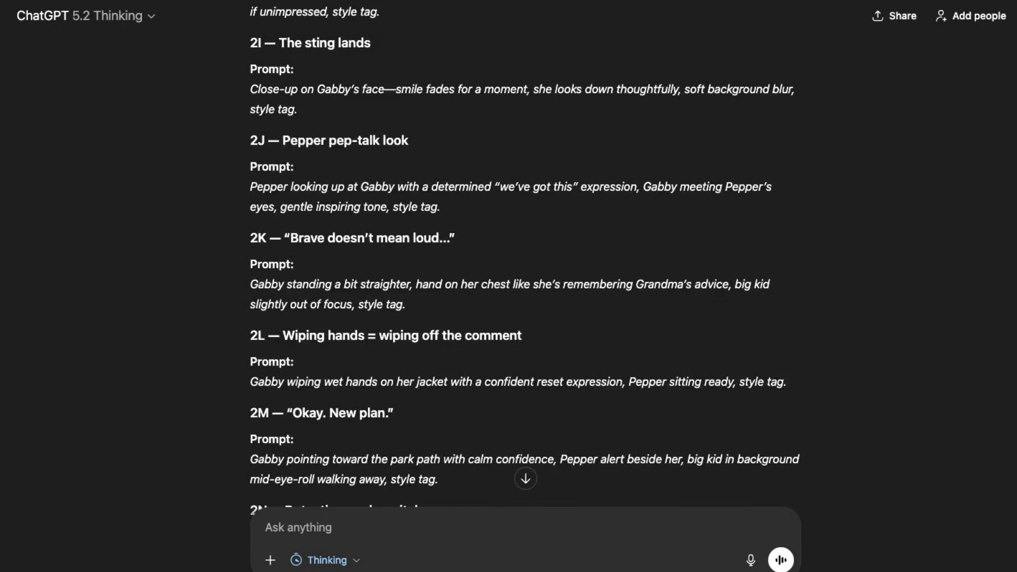
pyautogui.scroll(-5, 1014, 311)
pyautogui.scroll(20, 1015, 311)
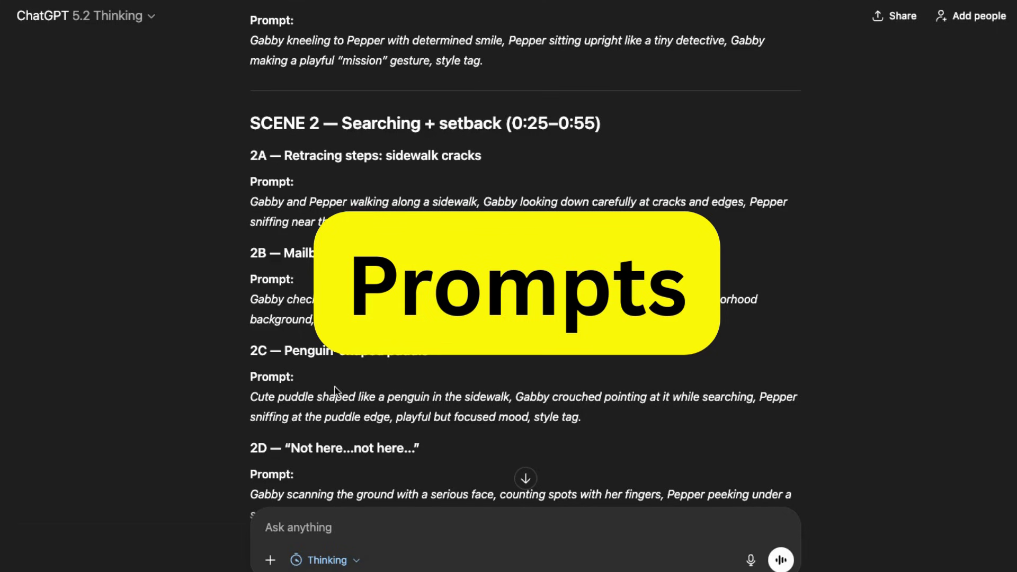
pyautogui.scroll(5, 526, 265)
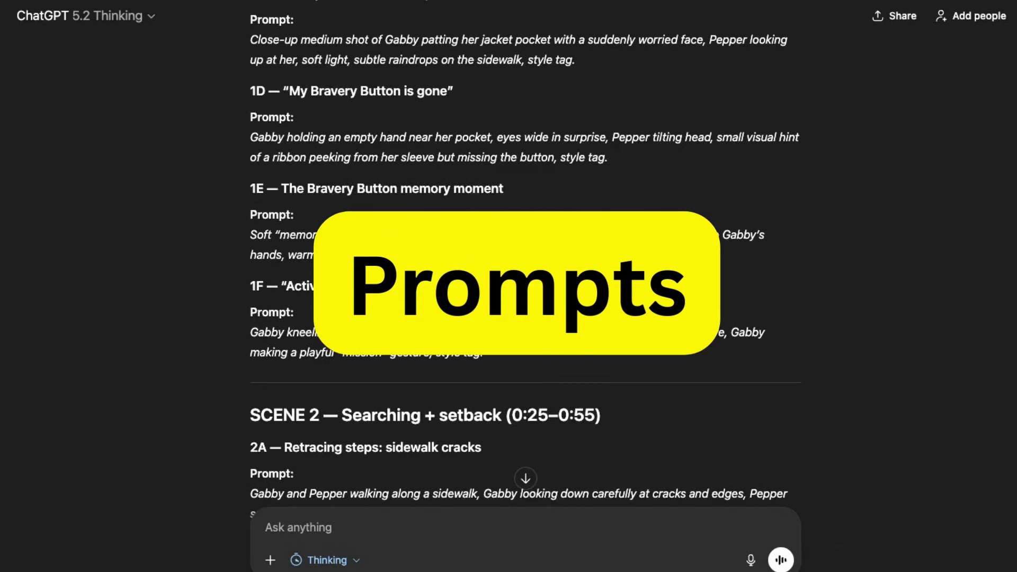
pyautogui.scroll(4, 464, 318)
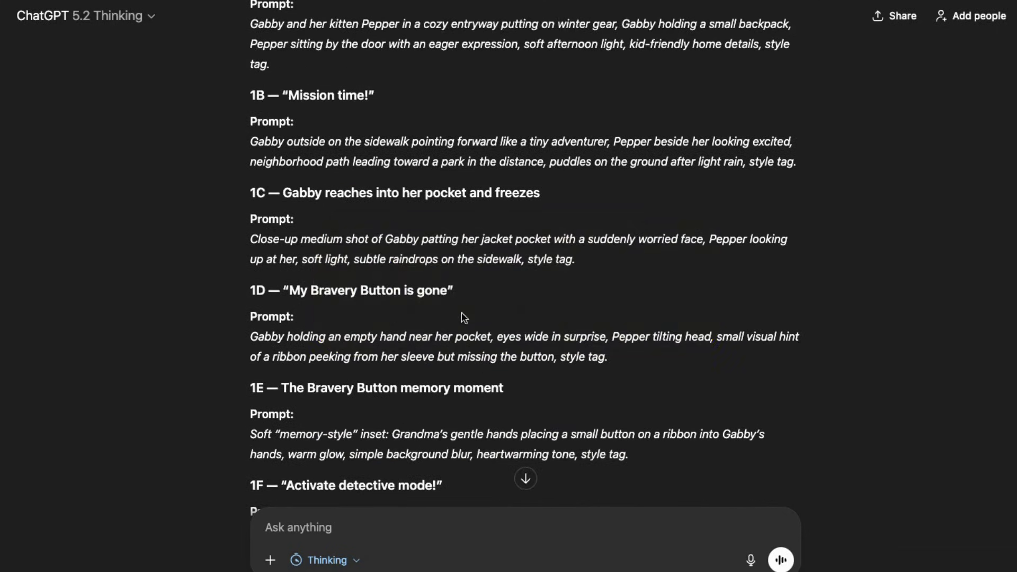
pyautogui.scroll(5, 464, 318)
pyautogui.scroll(2, 437, 306)
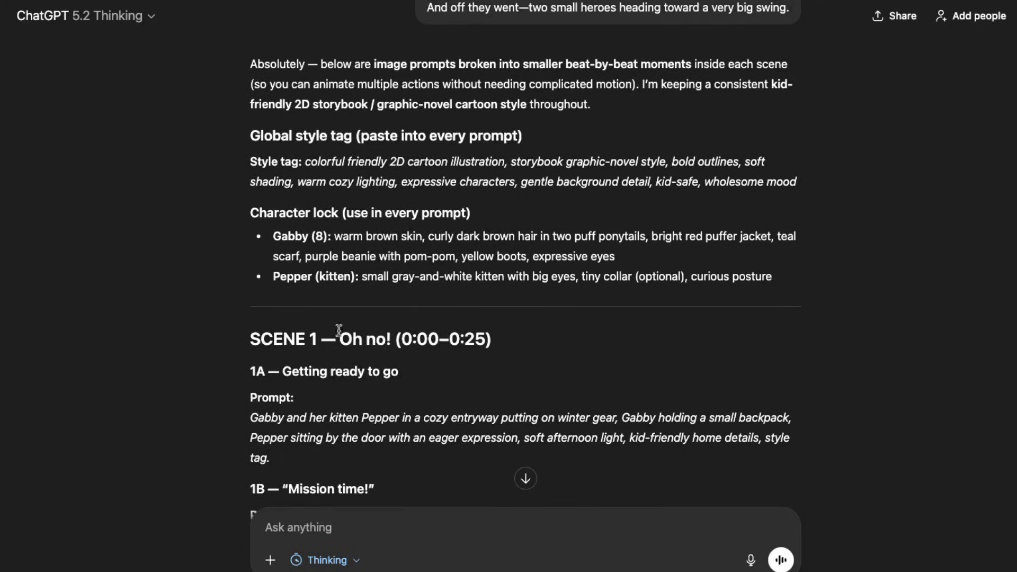
pyautogui.scroll(5, 395, 261)
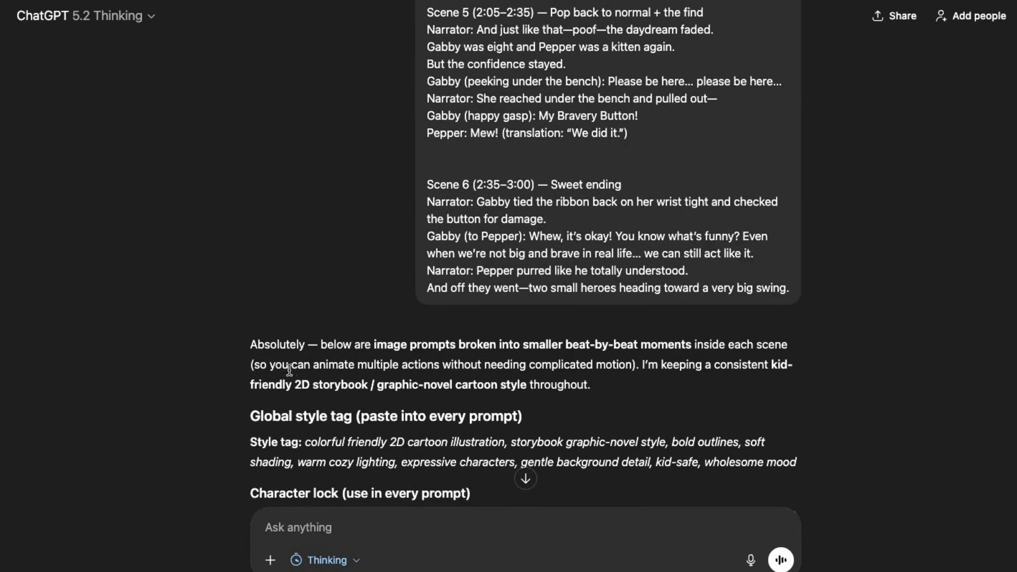
pyautogui.scroll(-3, 286, 349)
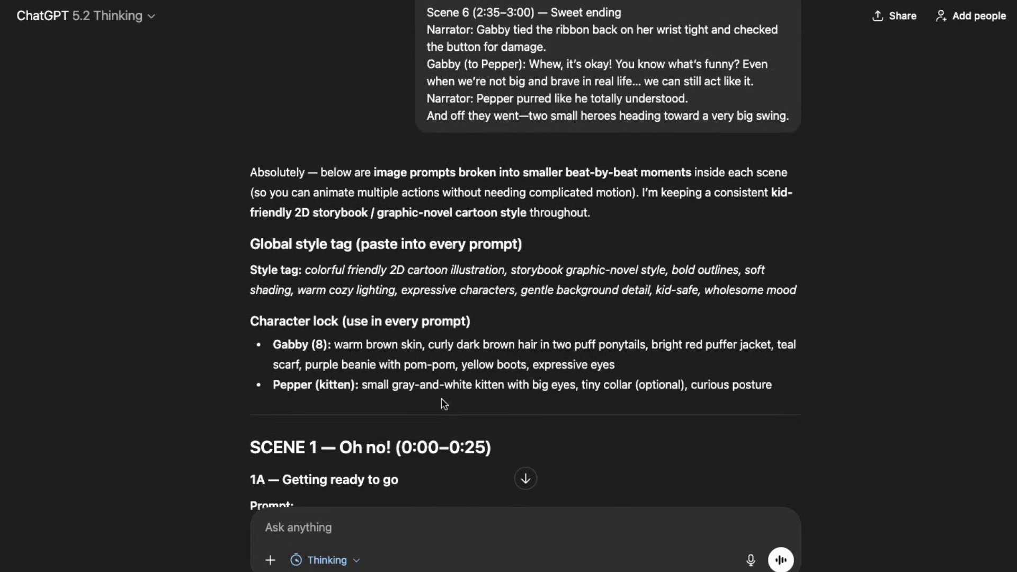
pyautogui.scroll(-12, 850, 365)
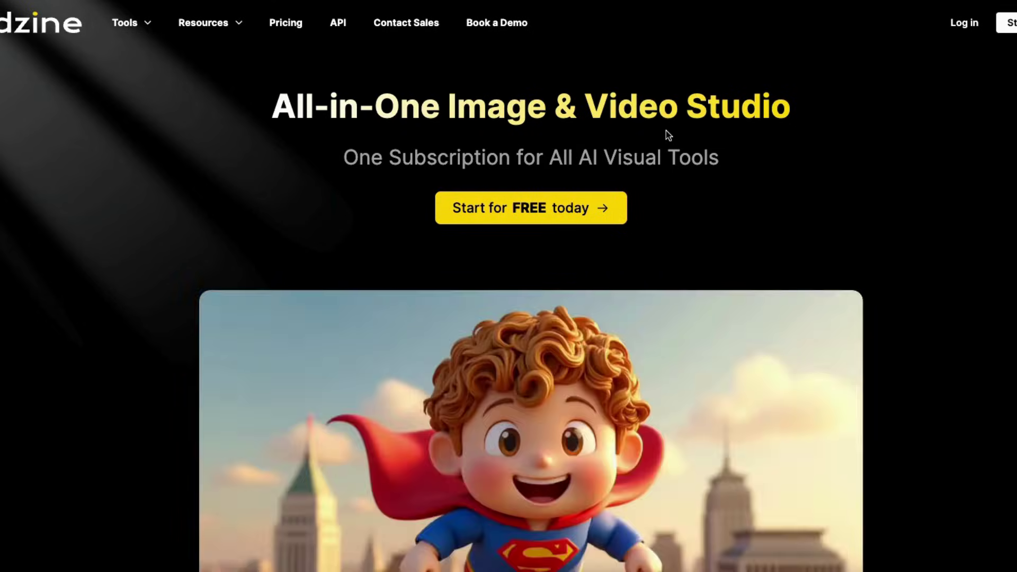
# Look over the Dzine website's homepage and preview its AI Character, AI Video and Lip Sync showcases
pyautogui.scroll(-3, 125, 487)
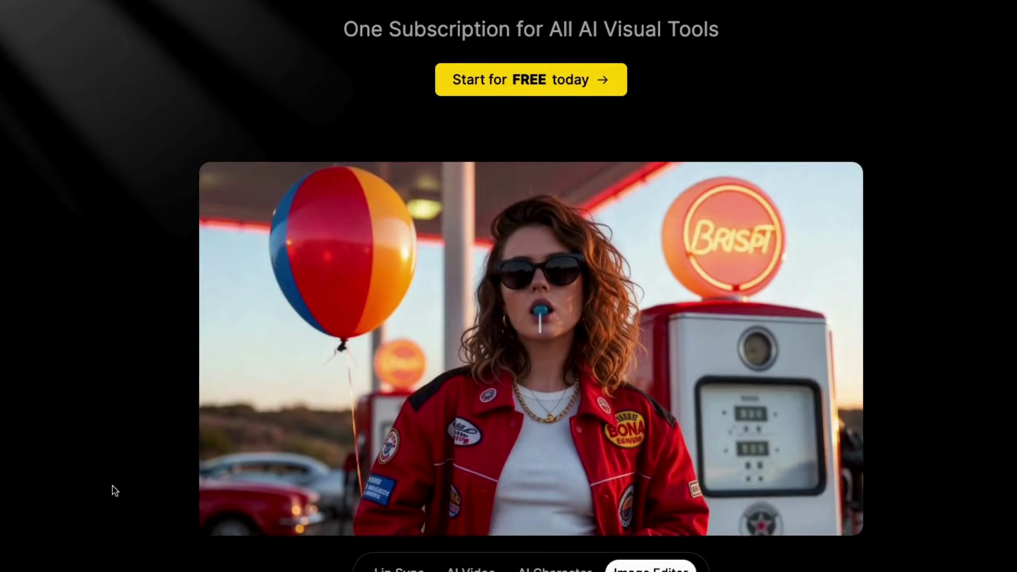
pyautogui.scroll(-7, 940, 358)
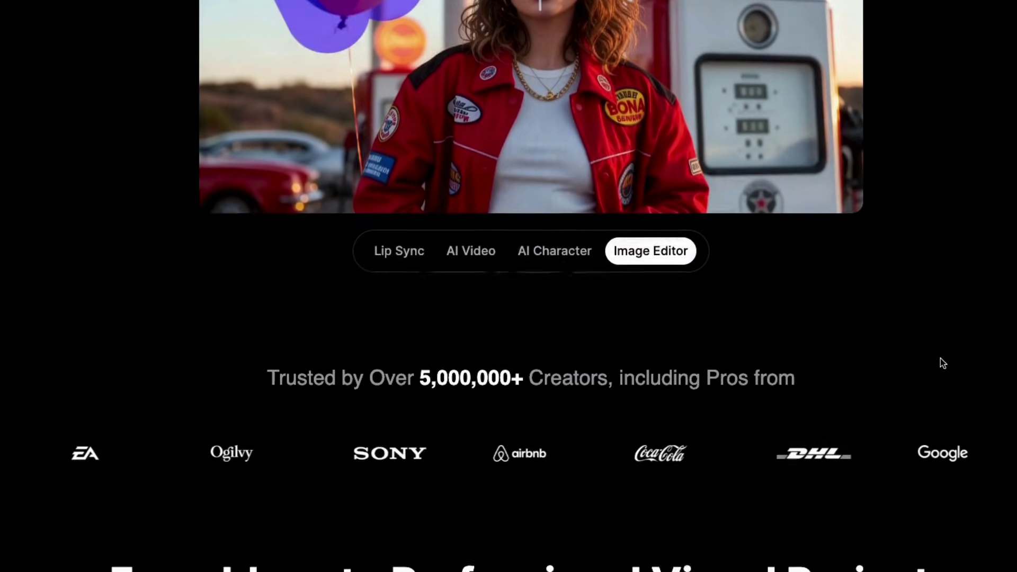
pyautogui.scroll(3, 815, 268)
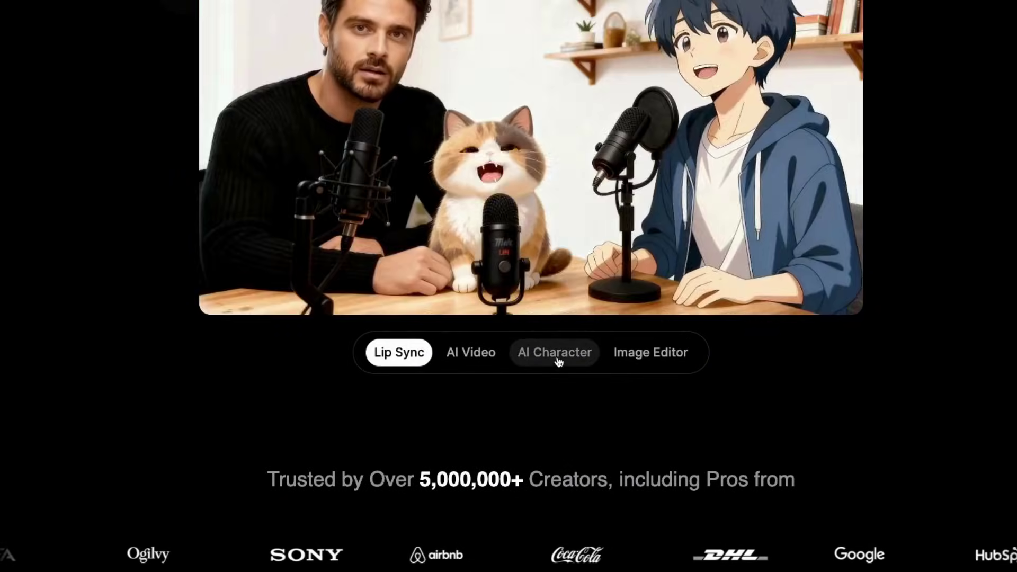
pyautogui.click(556, 355)
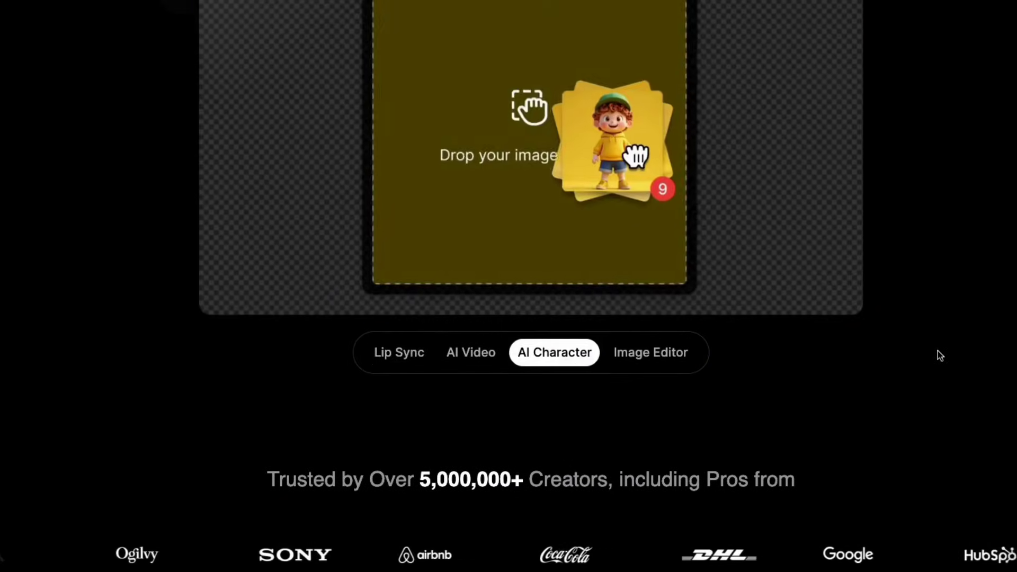
pyautogui.scroll(3, 895, 352)
pyautogui.click(474, 478)
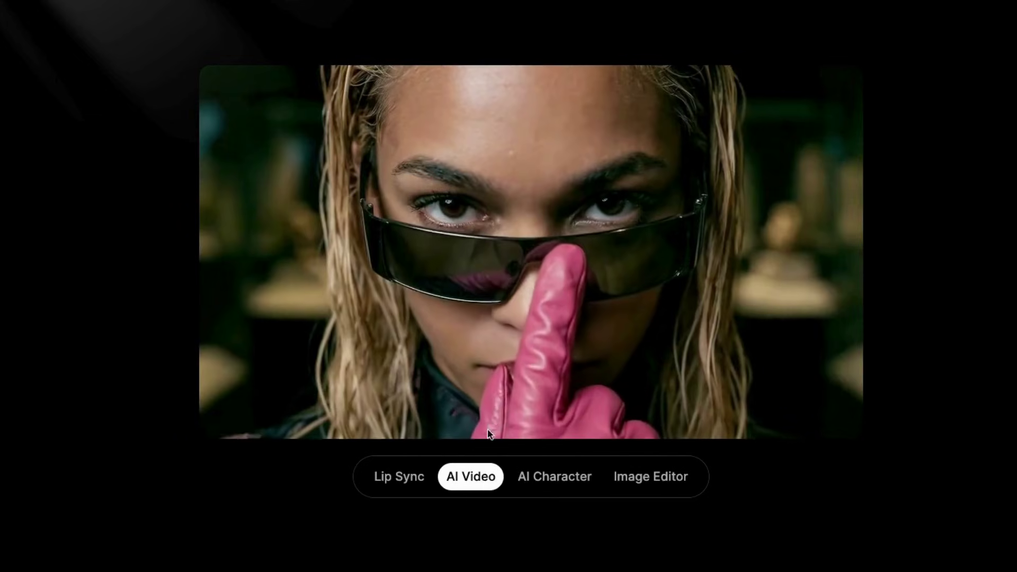
pyautogui.click(401, 482)
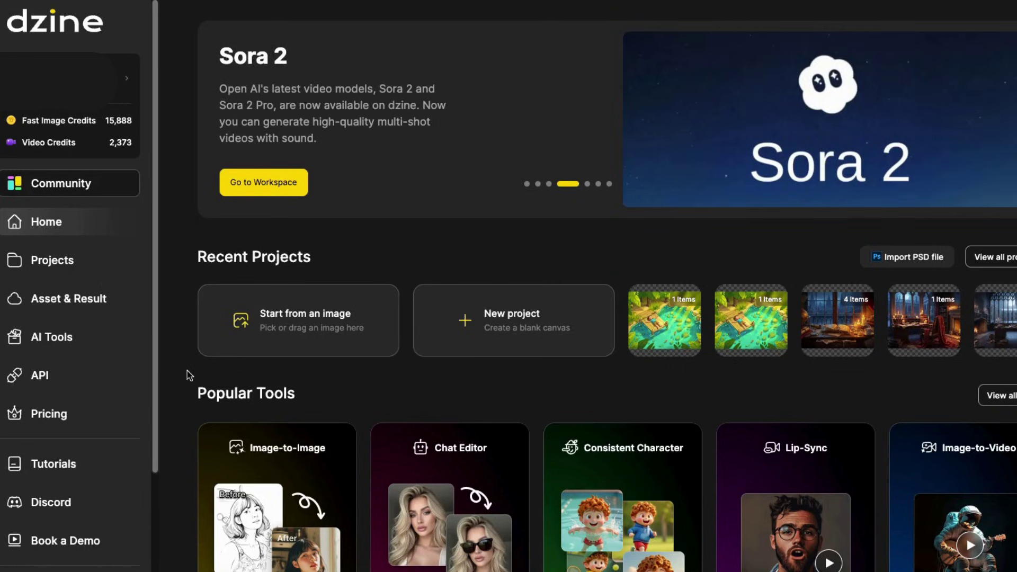
# Look over the popular tools and tutorials on the Dzine dashboard and open the Text-to-Image tool
pyautogui.scroll(-3, 186, 375)
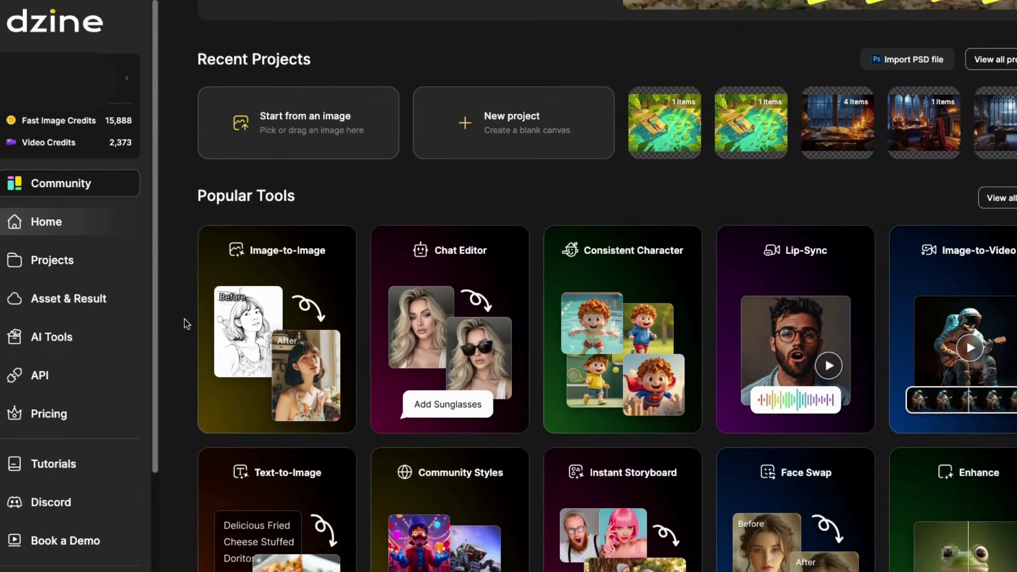
pyautogui.scroll(-1, 186, 325)
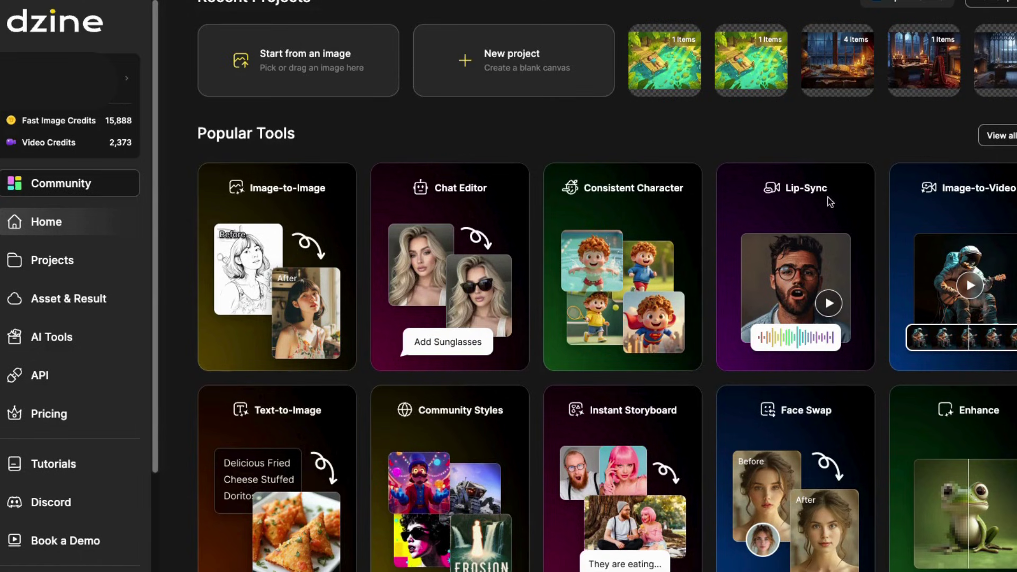
pyautogui.scroll(-2, 991, 412)
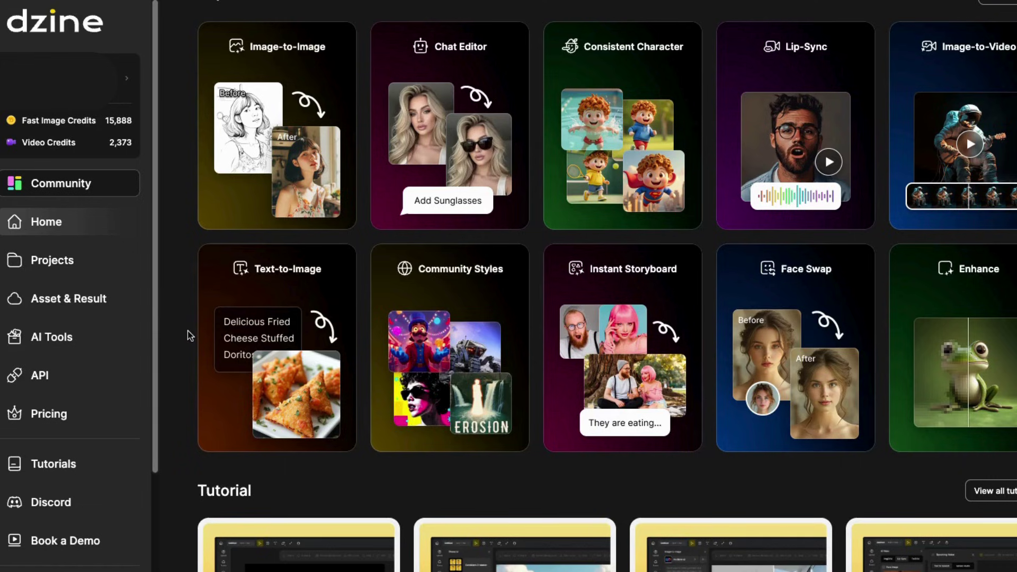
pyautogui.scroll(-5, 188, 333)
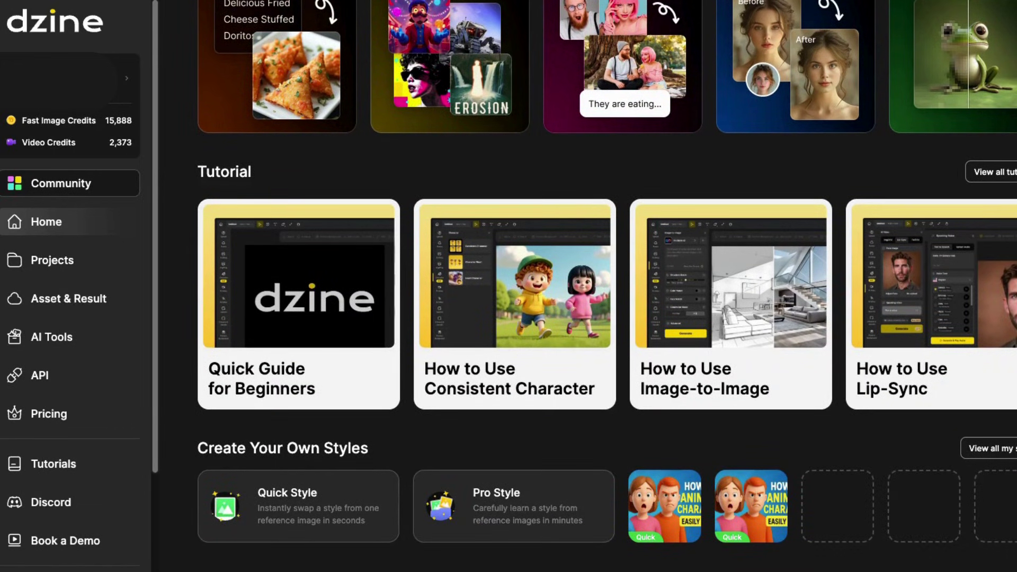
pyautogui.scroll(5, 509, 355)
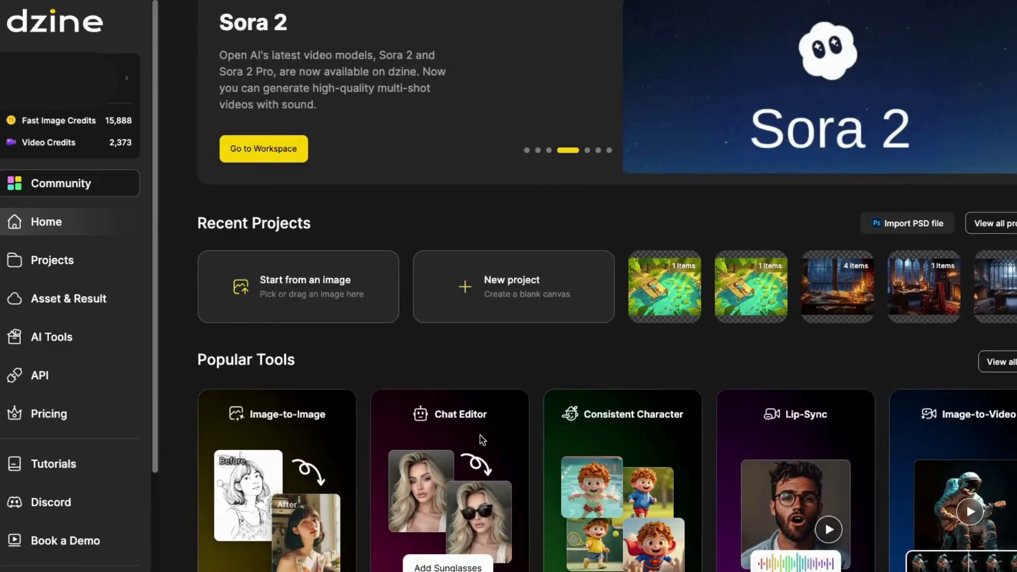
pyautogui.scroll(-5, 481, 439)
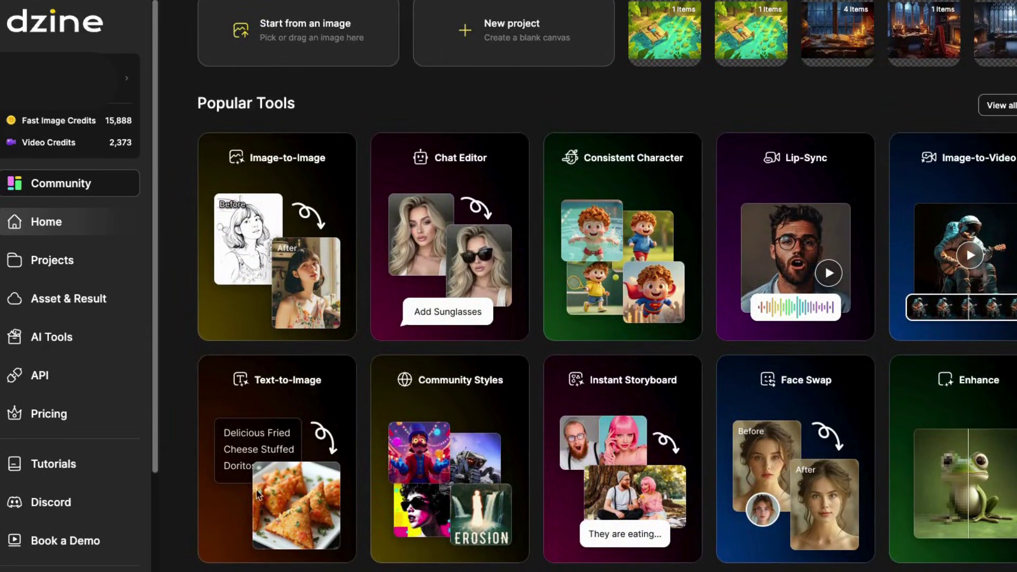
pyautogui.click(266, 444)
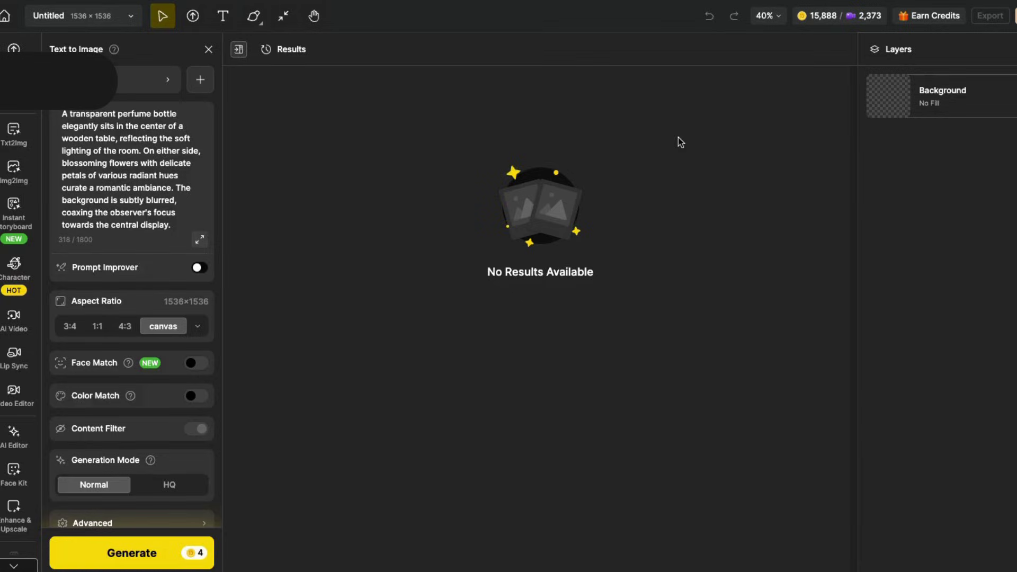
# Change the untitled project's canvas to a 16:9 aspect ratio at 1536 × 864
pyautogui.click(106, 19)
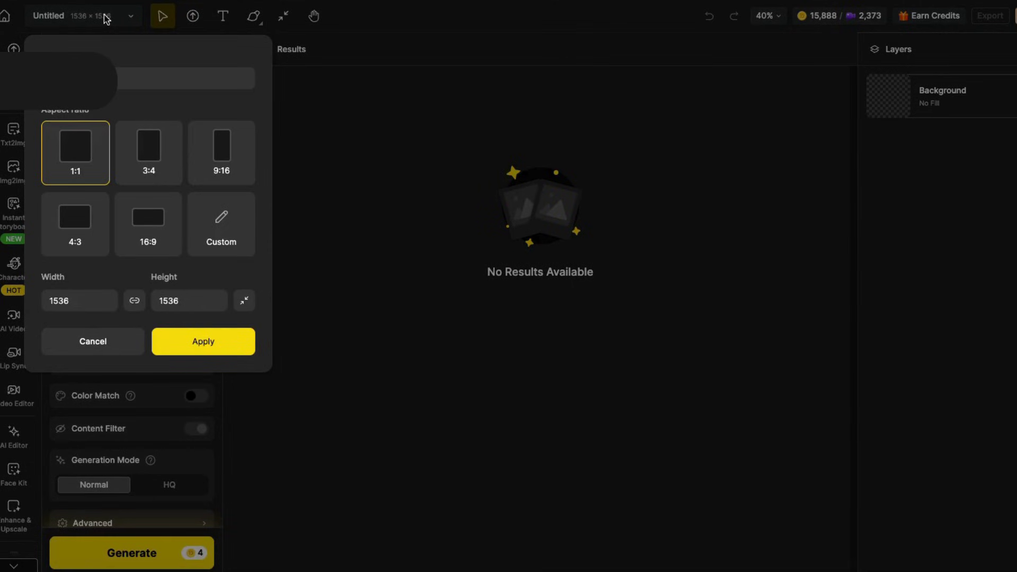
pyautogui.click(144, 227)
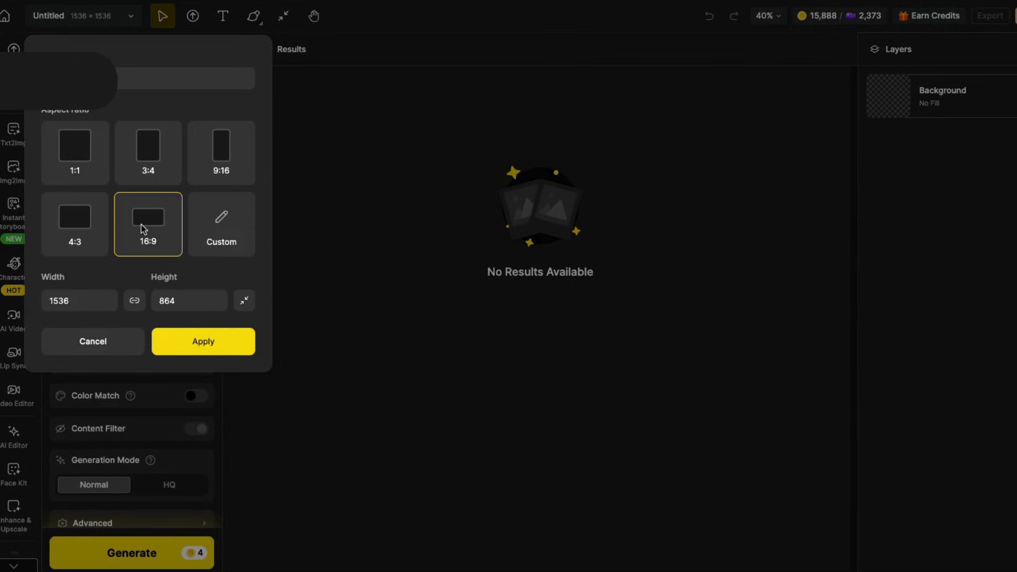
pyautogui.click(203, 342)
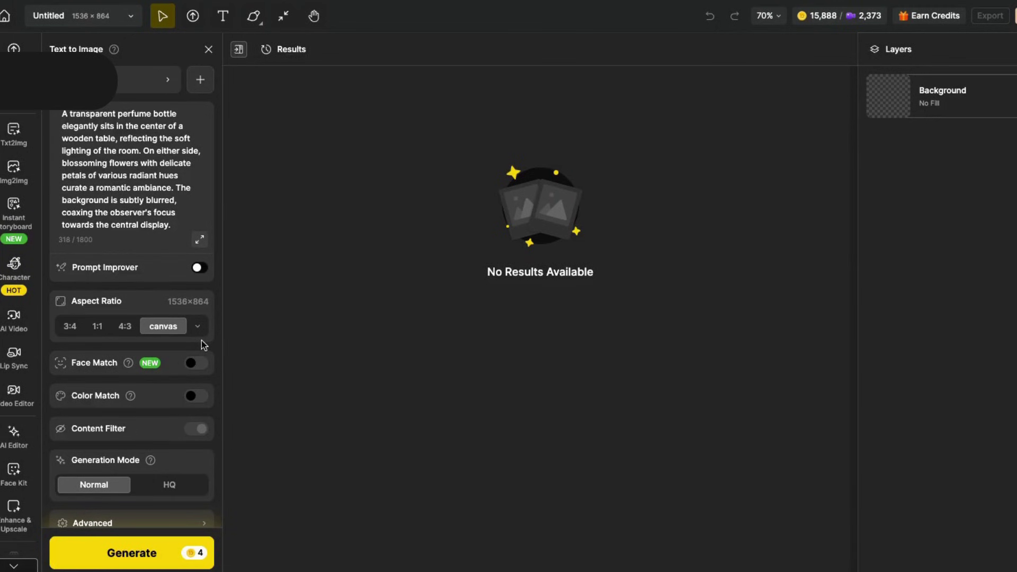
# Choose Nano Banana as the image style and set the aspect ratio to 16:9
pyautogui.click(136, 84)
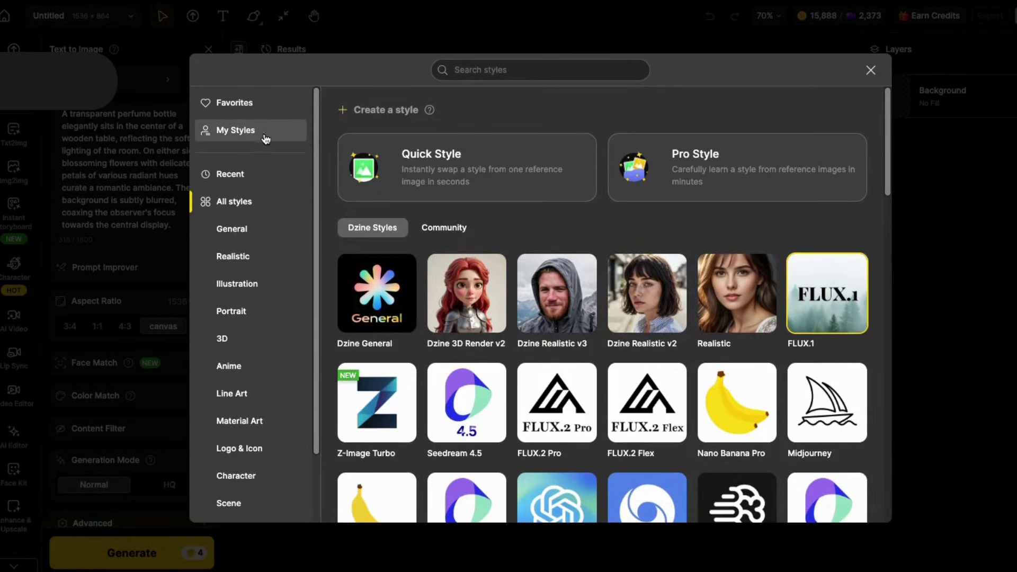
pyautogui.scroll(-3, 448, 299)
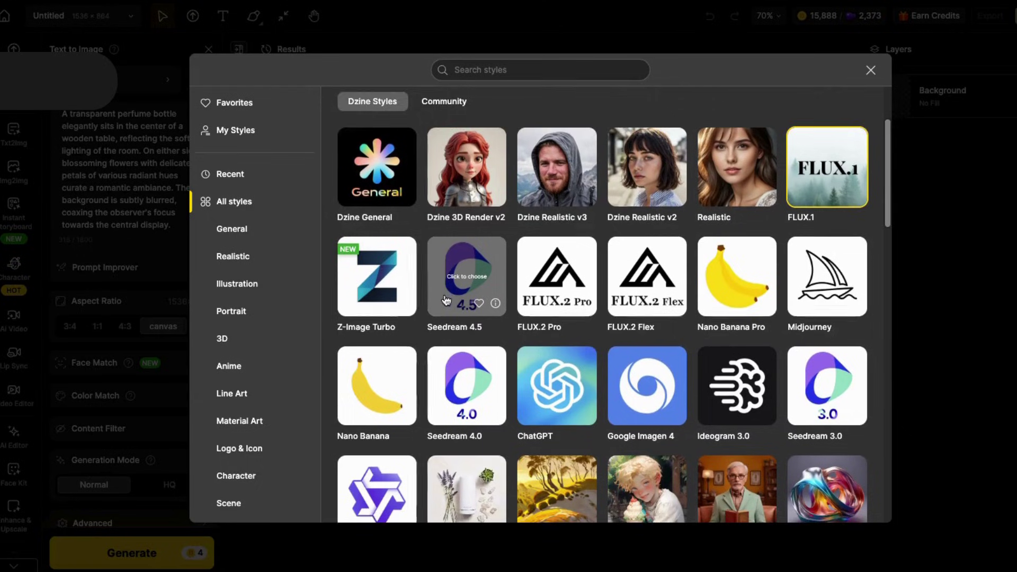
pyautogui.scroll(-1, 446, 301)
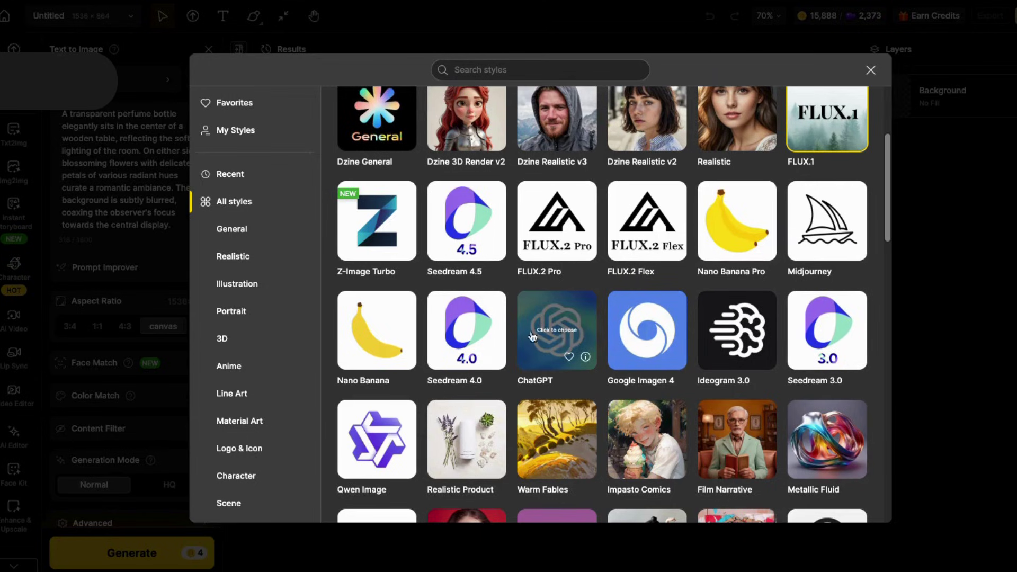
pyautogui.scroll(-2, 379, 382)
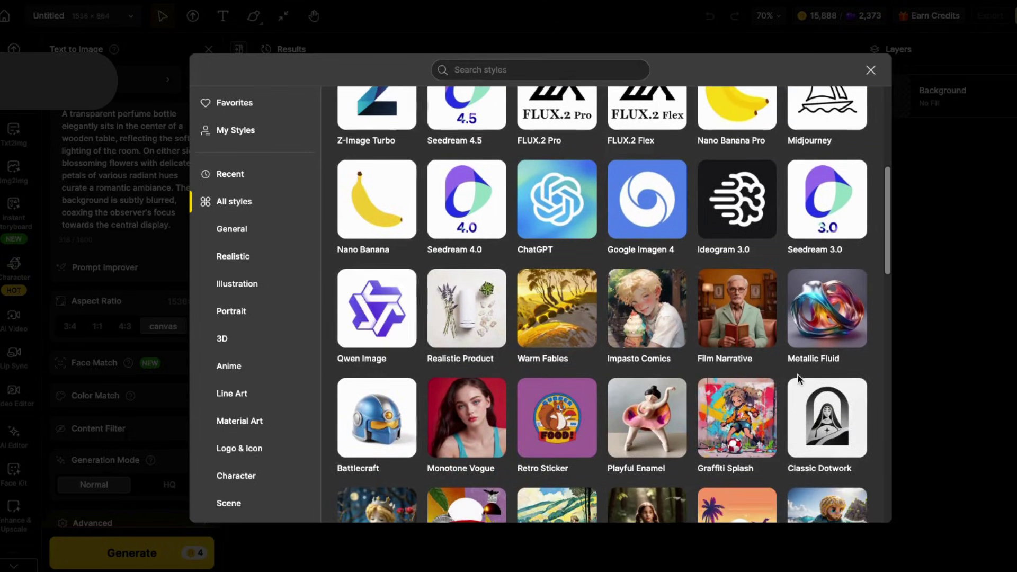
pyautogui.scroll(-3, 751, 380)
pyautogui.scroll(-5, 751, 381)
pyautogui.click(185, 424)
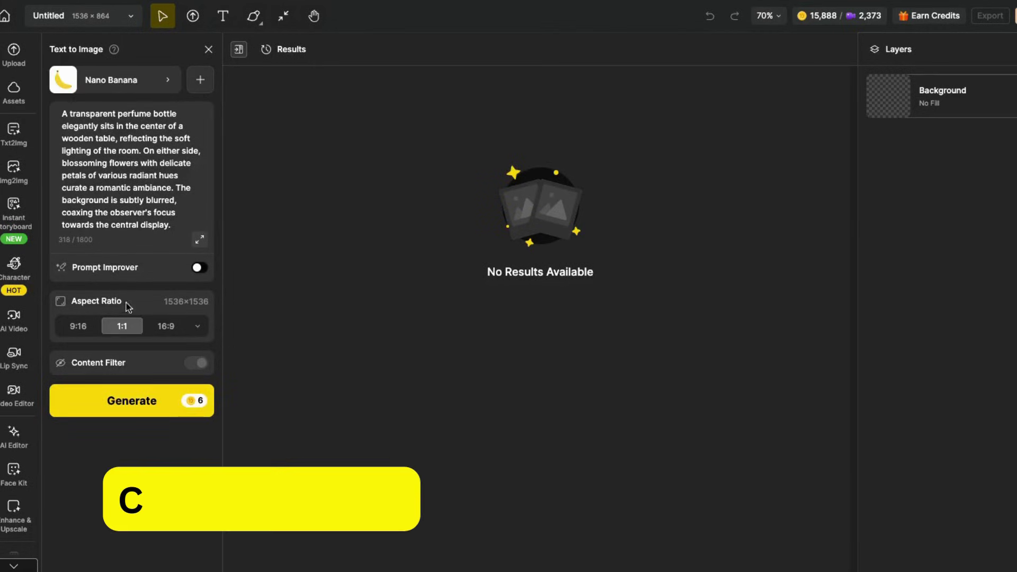
pyautogui.click(170, 328)
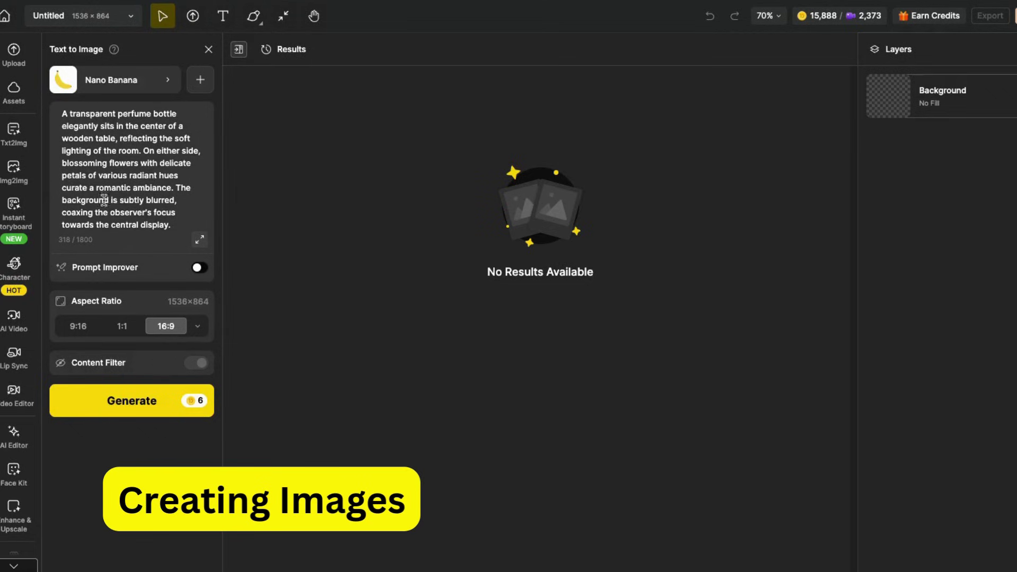
# Replace the sample prompt with the style tag, character descriptions and cozy entryway scene of Gabby and Pepper, check it and generate the image
pyautogui.hotkey('ctrl', 'a')
pyautogui.hotkey('ctrl', 'v')
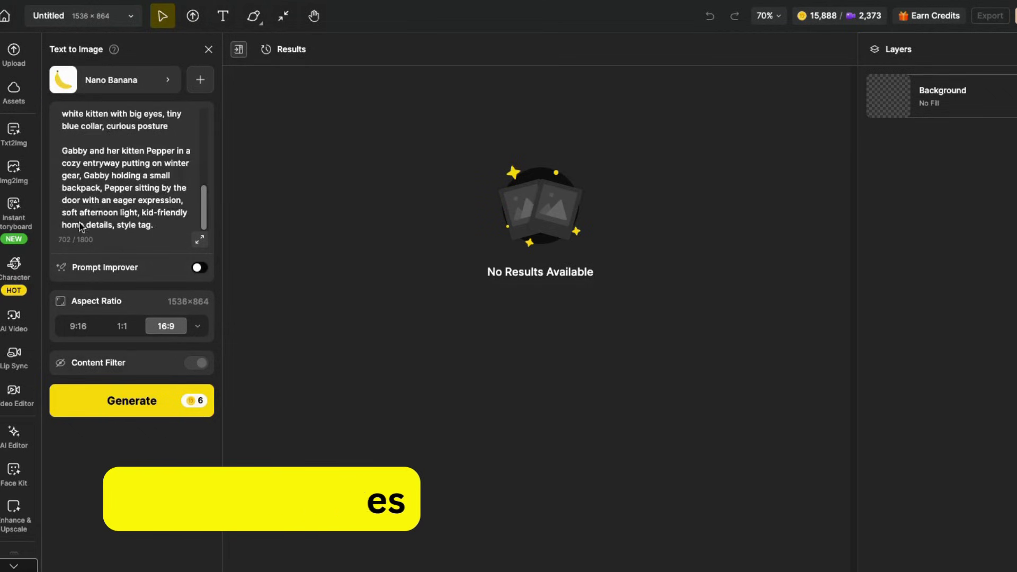
pyautogui.scroll(3, 129, 233)
pyautogui.scroll(5, 126, 225)
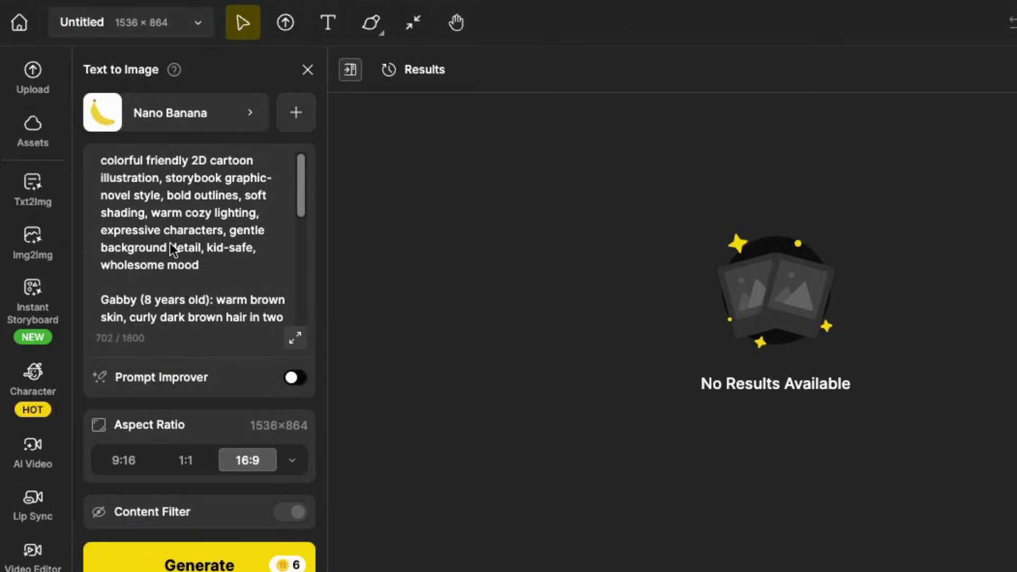
pyautogui.scroll(-4, 208, 236)
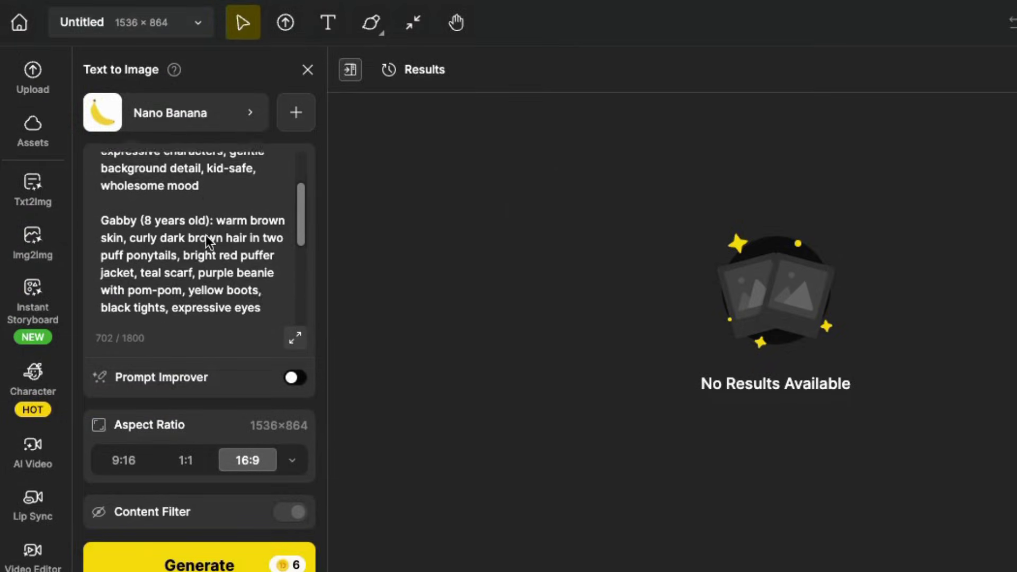
pyautogui.scroll(-3, 218, 232)
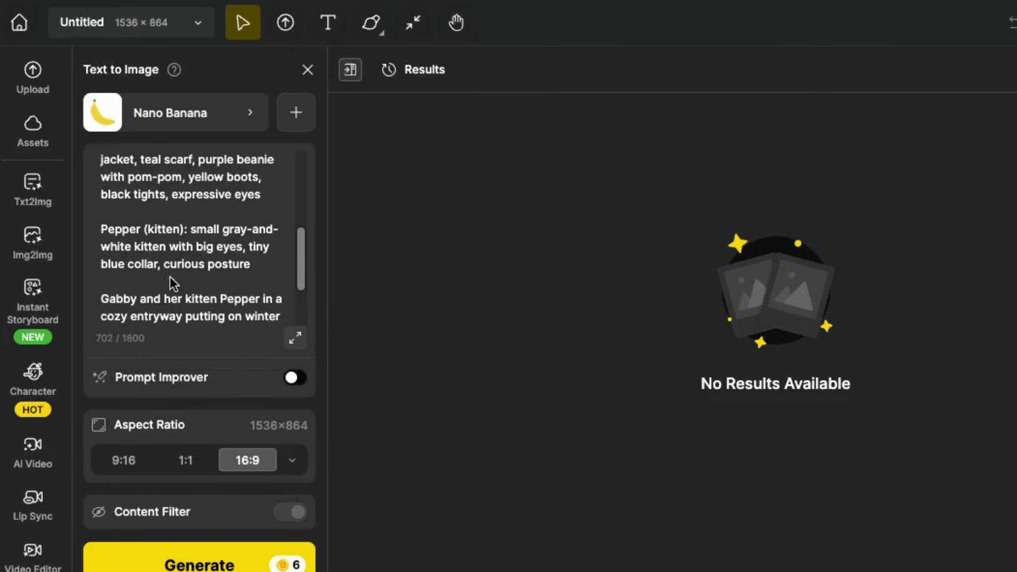
pyautogui.scroll(-4, 219, 286)
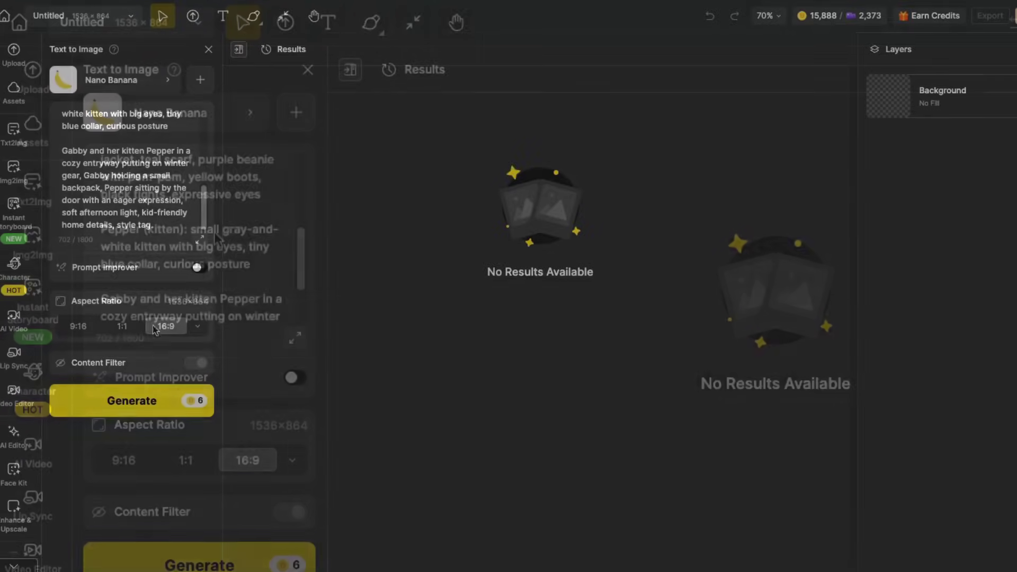
pyautogui.click(136, 401)
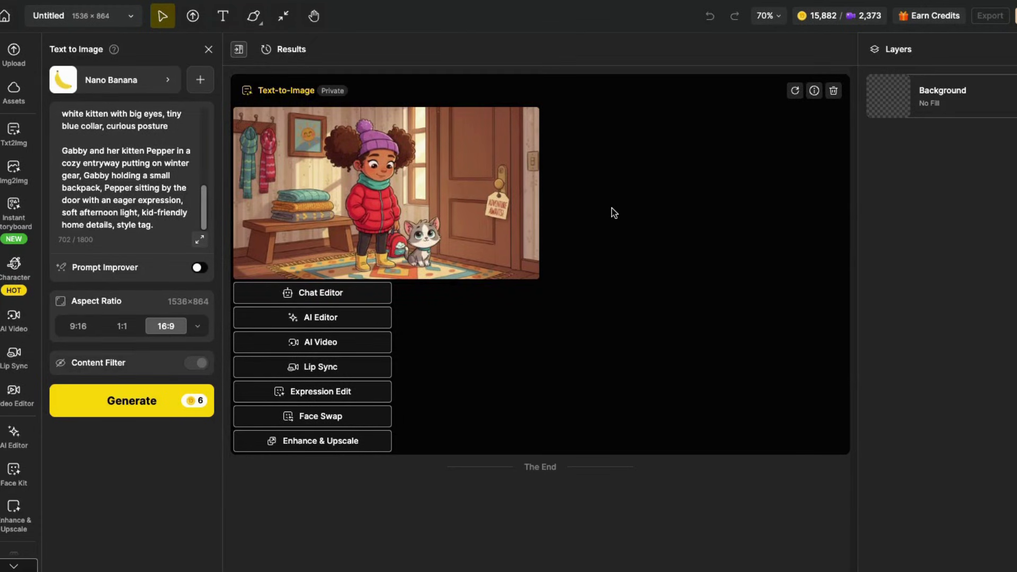
# Preview the generated entryway image and upscale it as a 2x JPG
pyautogui.click(764, 16)
pyautogui.click(774, 95)
pyautogui.moveTo(446, 263)
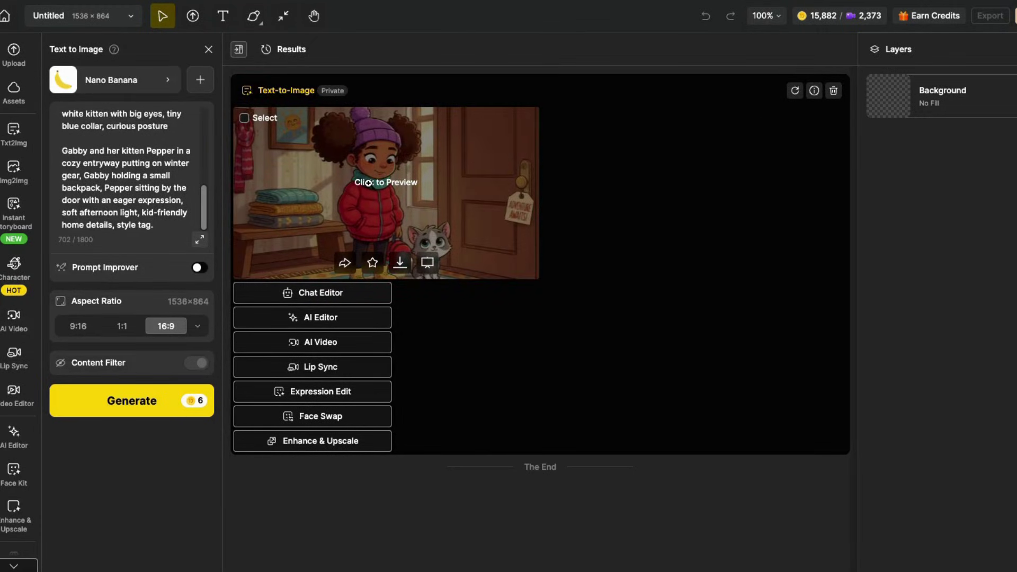
pyautogui.click(371, 187)
pyautogui.press('Escape')
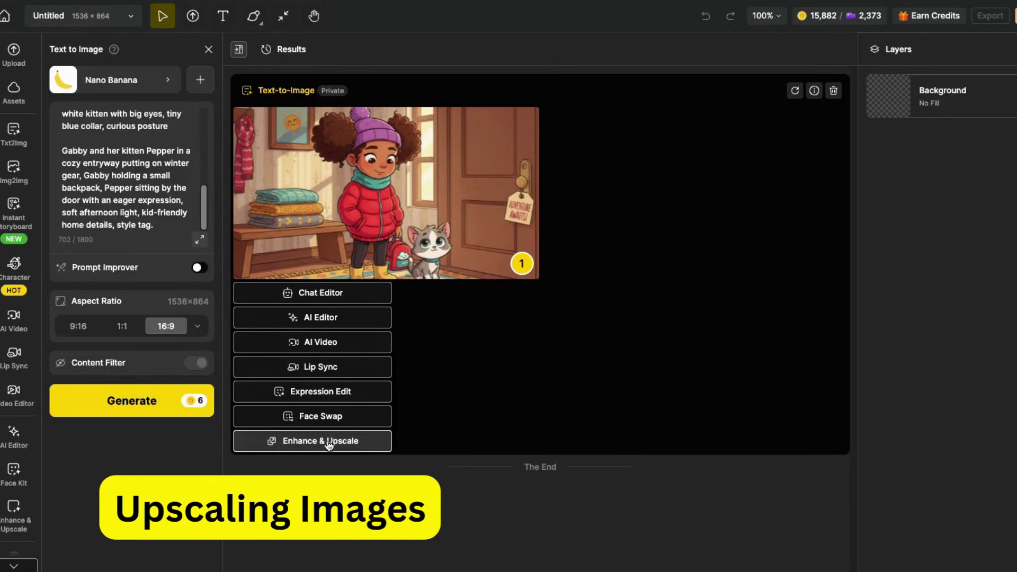
pyautogui.click(310, 442)
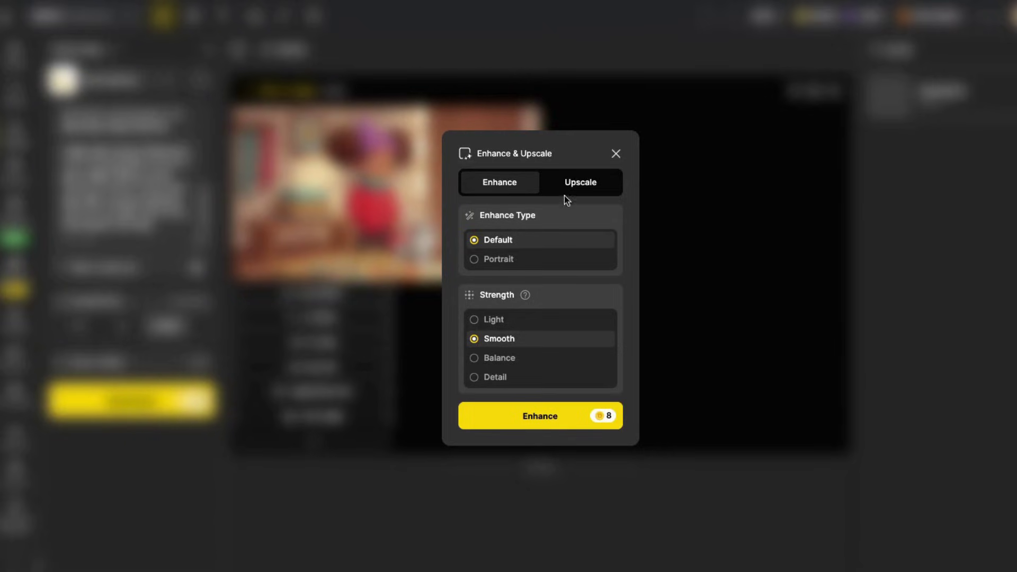
pyautogui.click(587, 185)
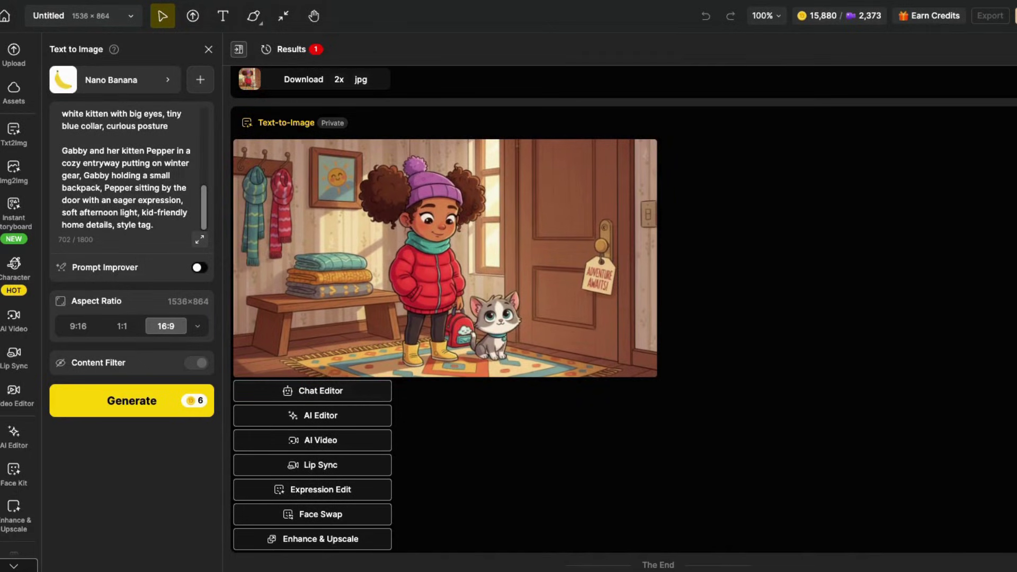
# Replace the prompt with the scene of Gabby pointing forward on the sidewalk beside Pepper, check it and generate the image
pyautogui.hotkey('ctrl', 'v')
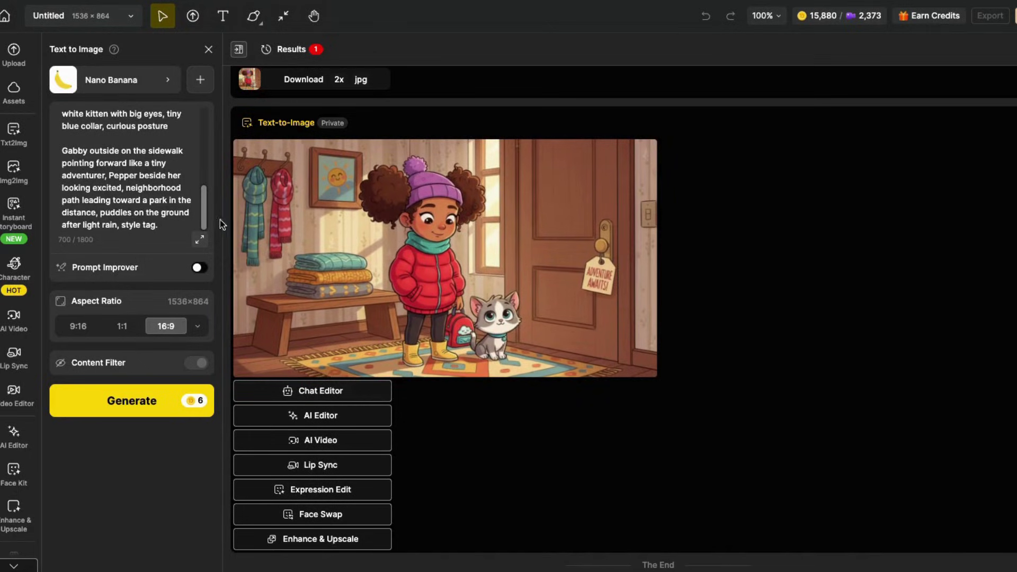
pyautogui.scroll(5, 100, 206)
pyautogui.scroll(2, 91, 152)
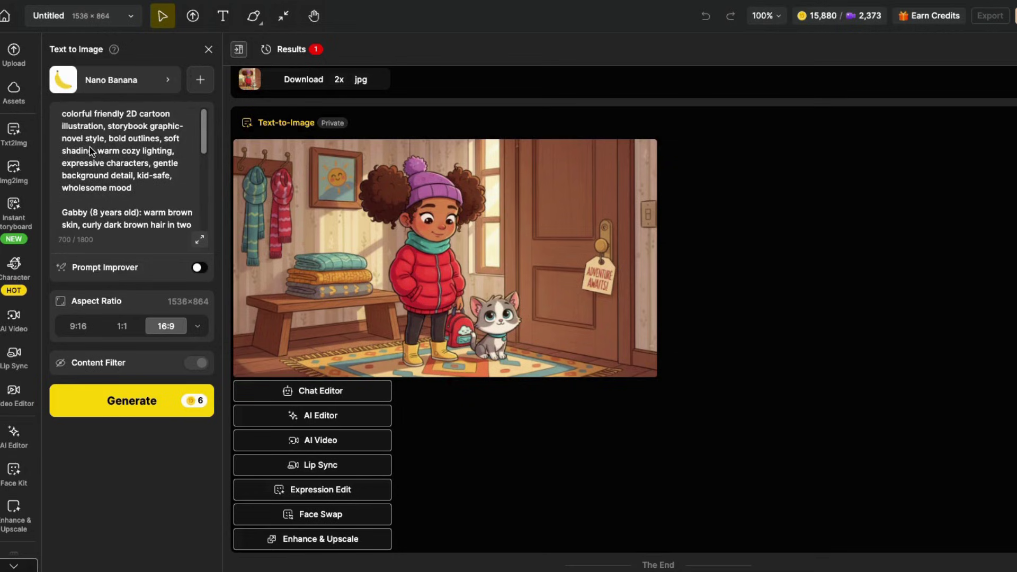
pyautogui.scroll(-8, 93, 157)
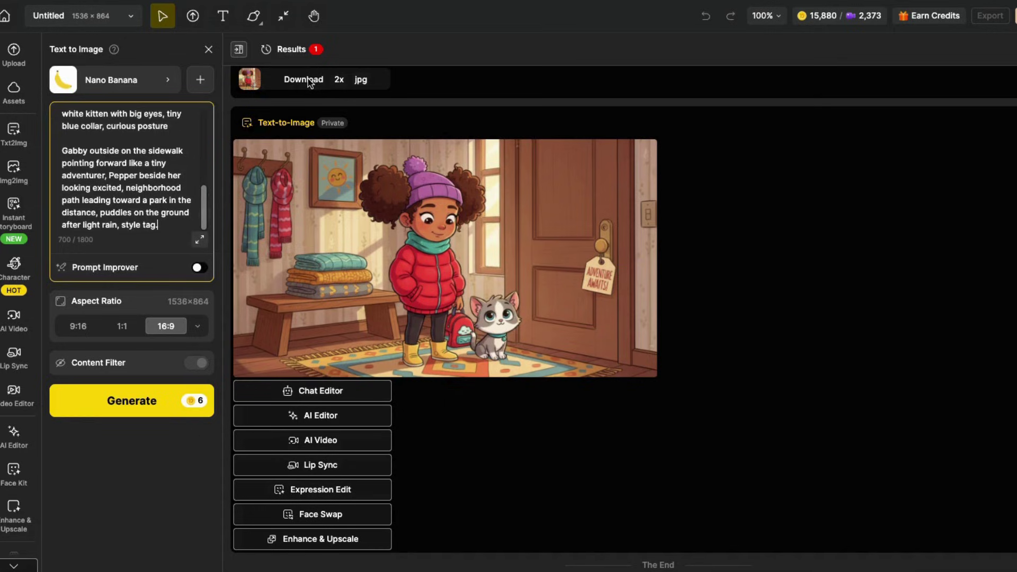
pyautogui.click(146, 404)
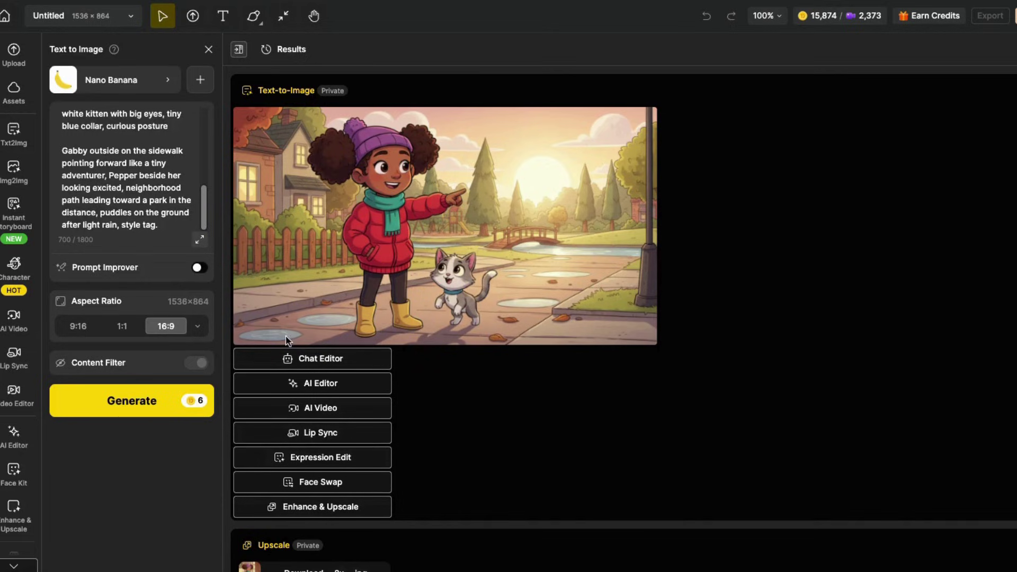
# Upscale the generated sidewalk image at 1.5x in JPG format
pyautogui.click(316, 509)
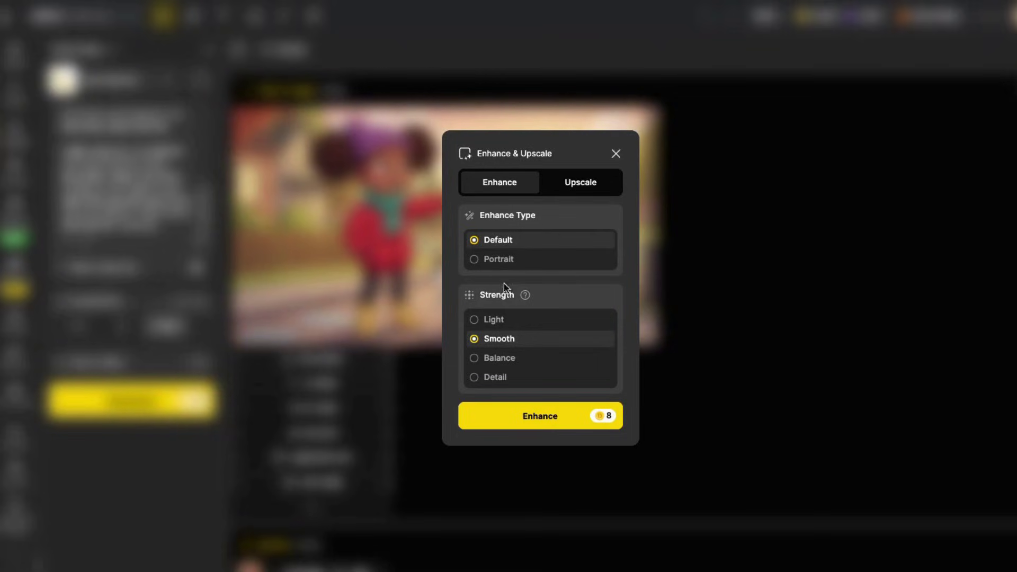
pyautogui.click(591, 188)
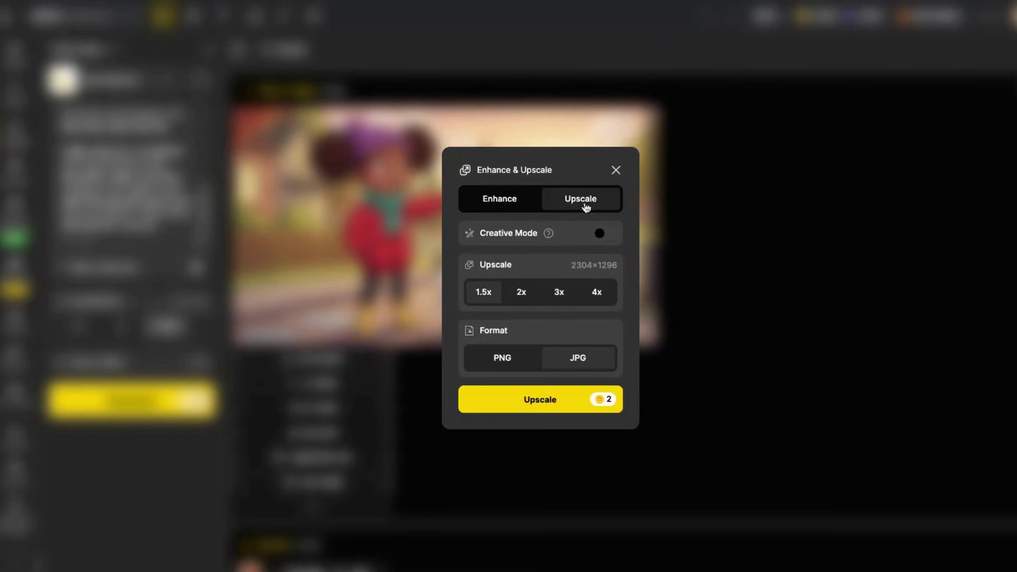
pyautogui.click(546, 407)
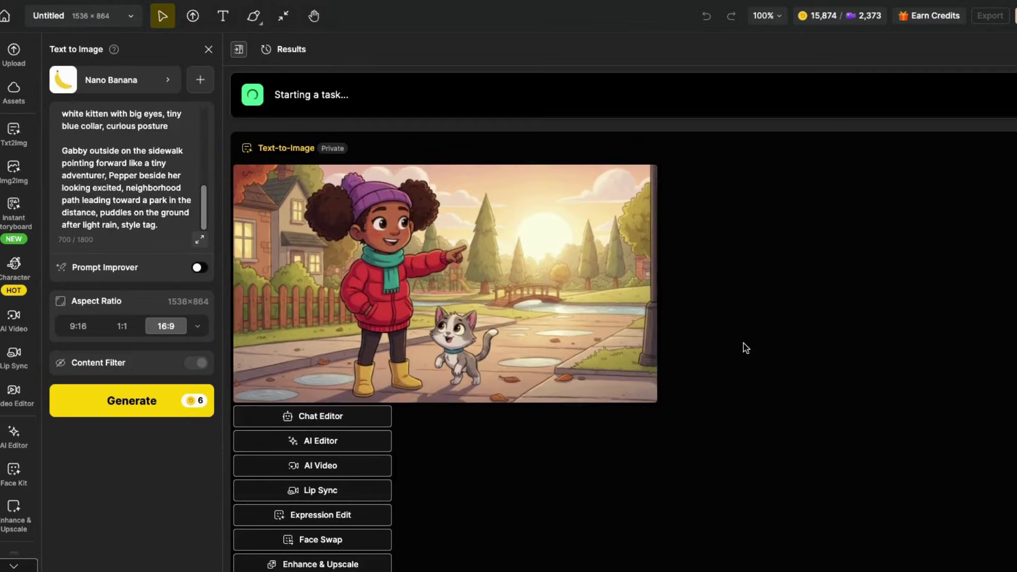
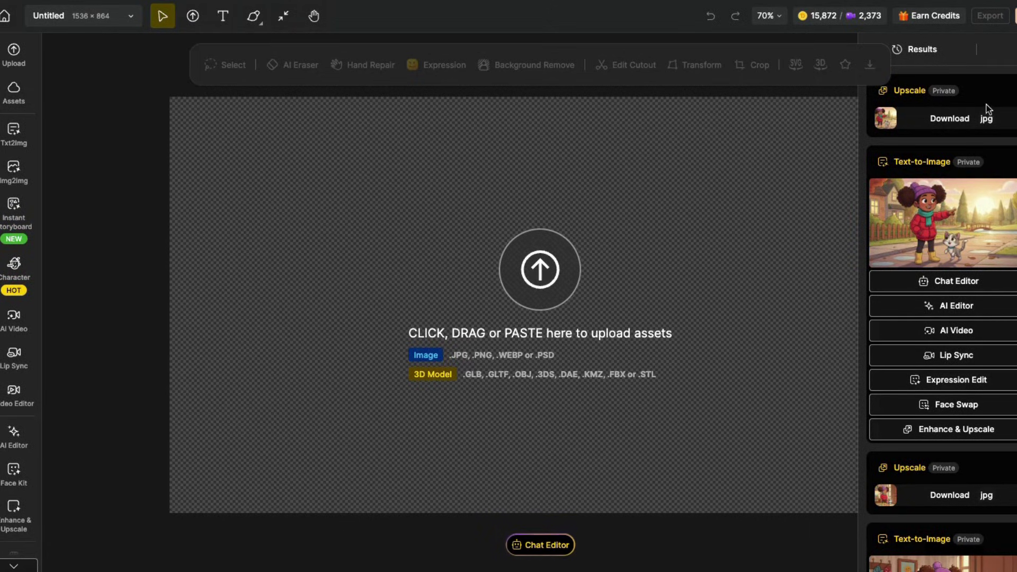
# Check the Downloads folder in Finder, return to Dzine and place the sidewalk image on the canvas
pyautogui.press('super+Tab')
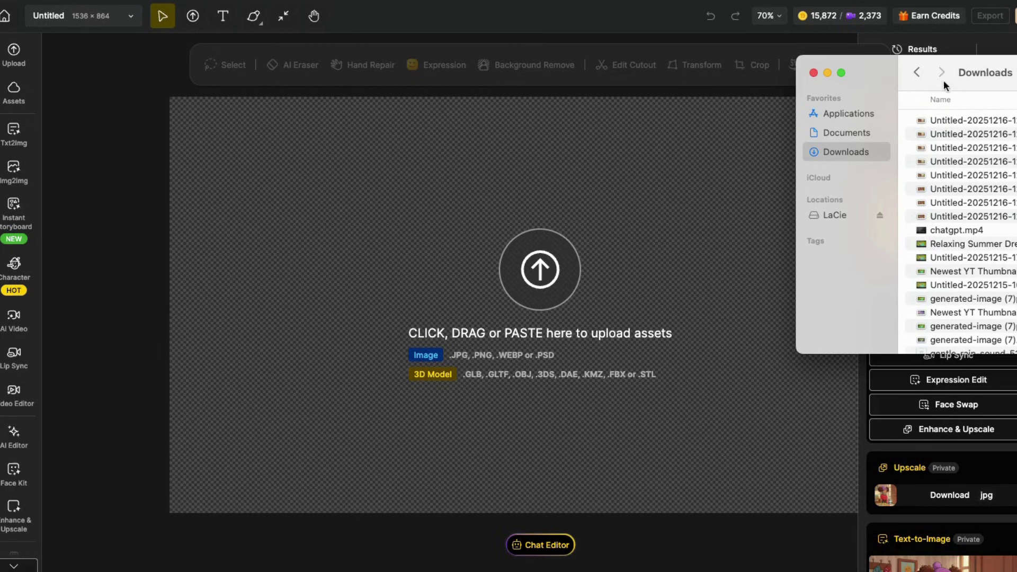
pyautogui.press('super+Tab')
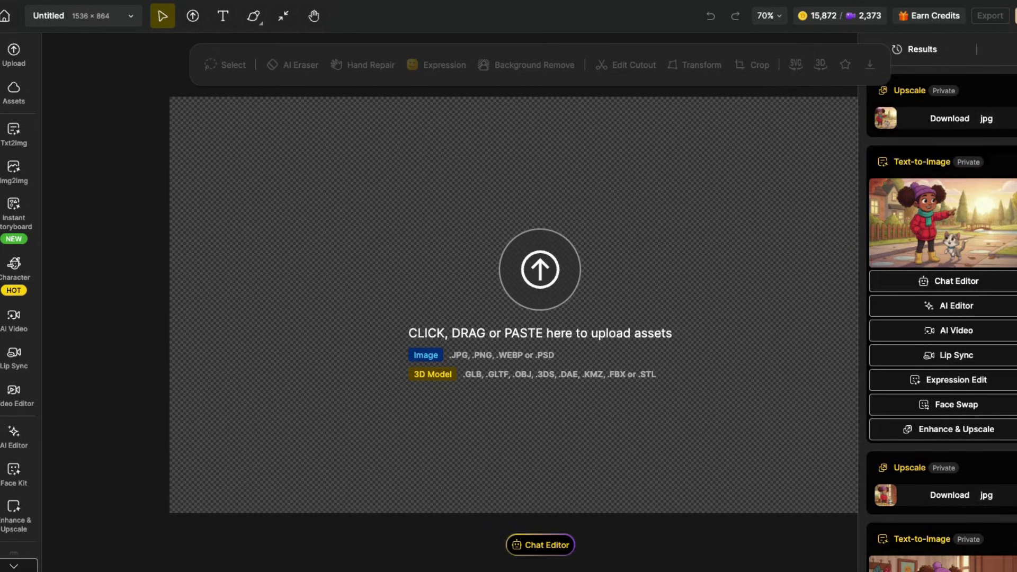
pyautogui.press('super+v')
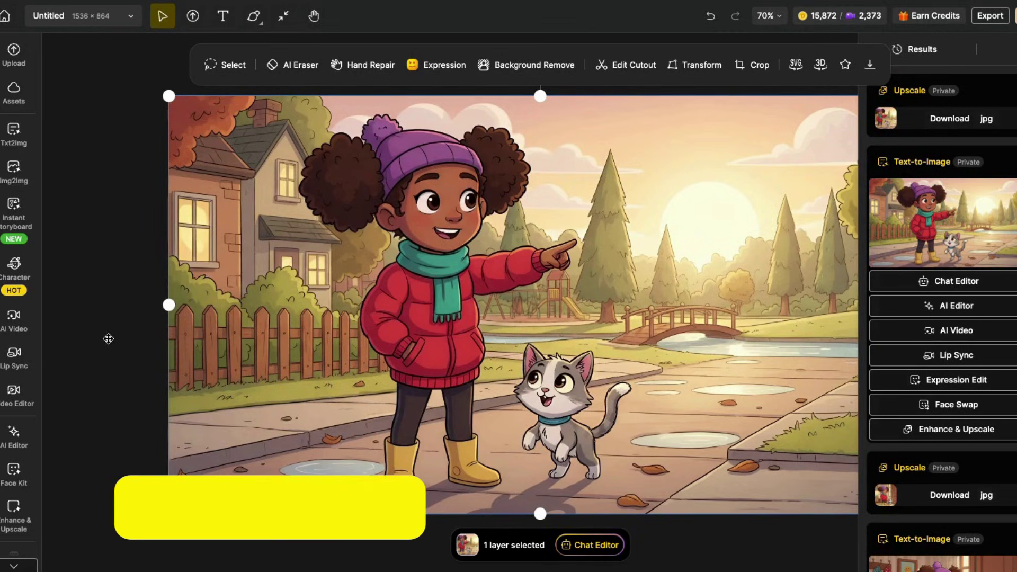
# Set up an AI video from the sidewalk image, prompting Gabby to point confidently and look at the cat, while Pepper sits straighter, blinks and curls its tail
pyautogui.click(952, 332)
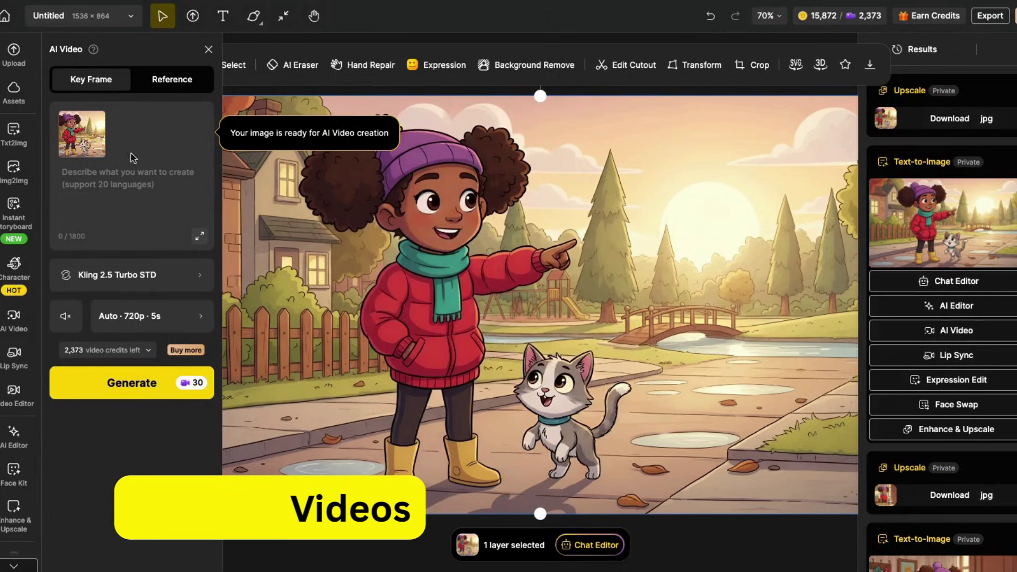
pyautogui.click(110, 212)
pyautogui.write('Gabby makes a small confident point/gesture and looks at cat. Pepper the cat sits up straighter and blinks, tail curls slightly.')
# Compare the available video models and their credit costs, and choose Seedance Lite
pyautogui.click(132, 275)
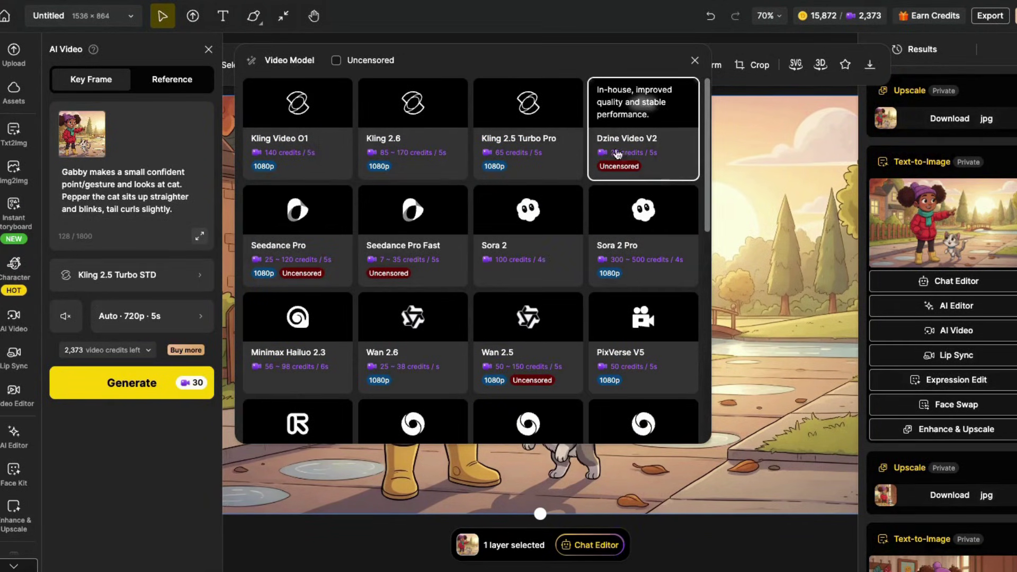
pyautogui.scroll(-3, 609, 265)
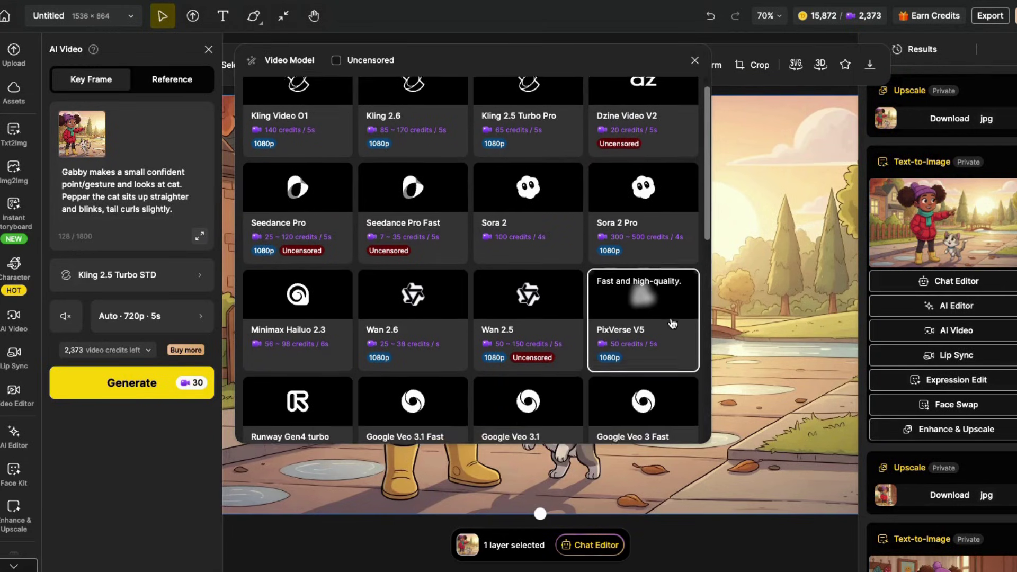
pyautogui.scroll(-5, 613, 341)
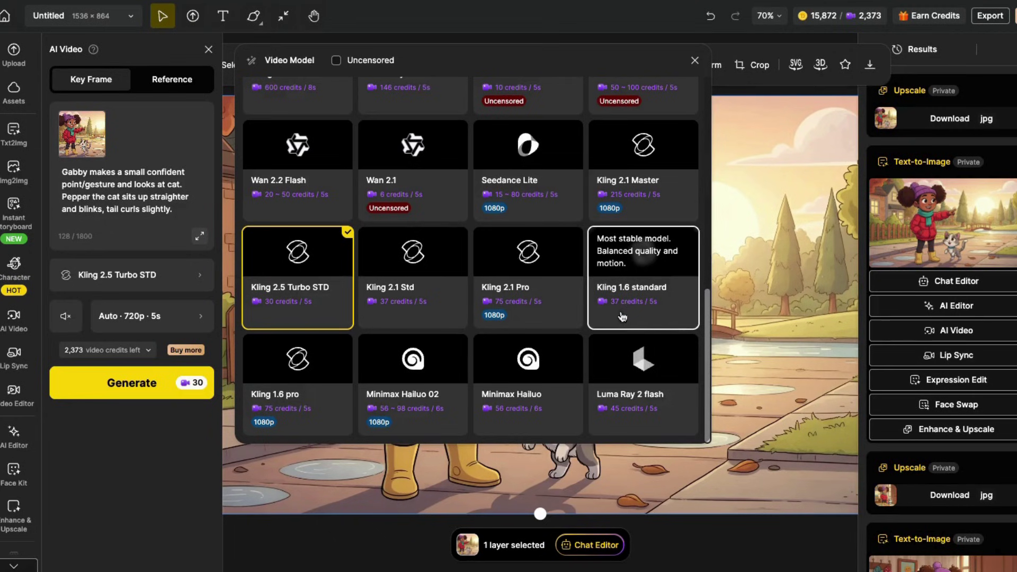
pyautogui.scroll(1, 449, 320)
pyautogui.scroll(-1, 450, 319)
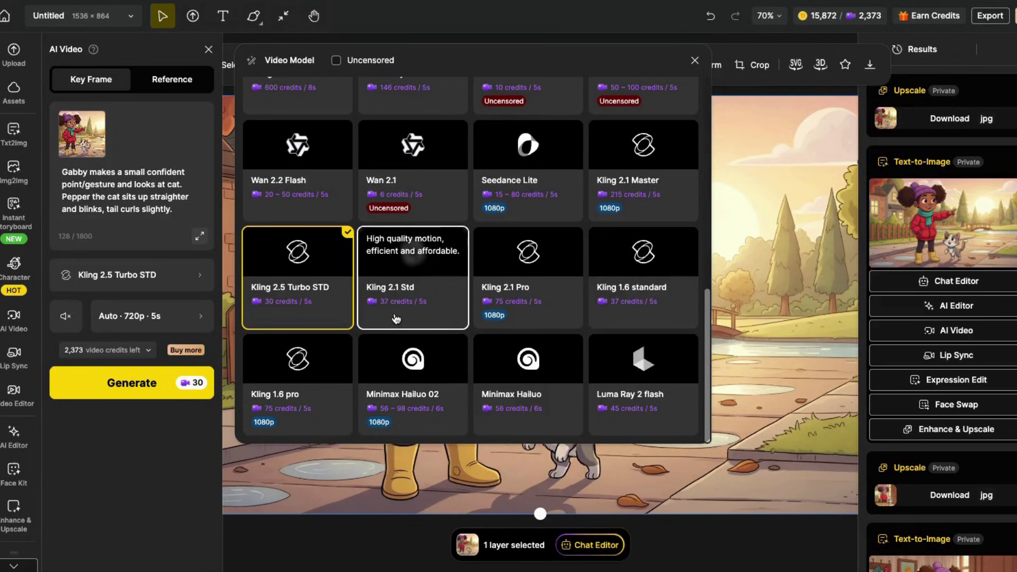
pyautogui.scroll(10, 374, 339)
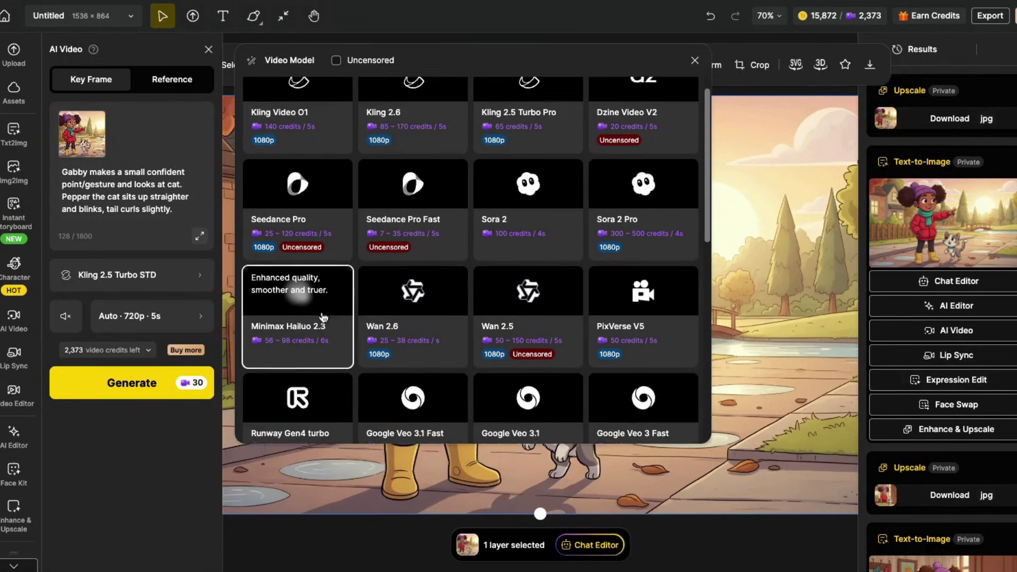
pyautogui.scroll(-3, 318, 238)
pyautogui.click(286, 122)
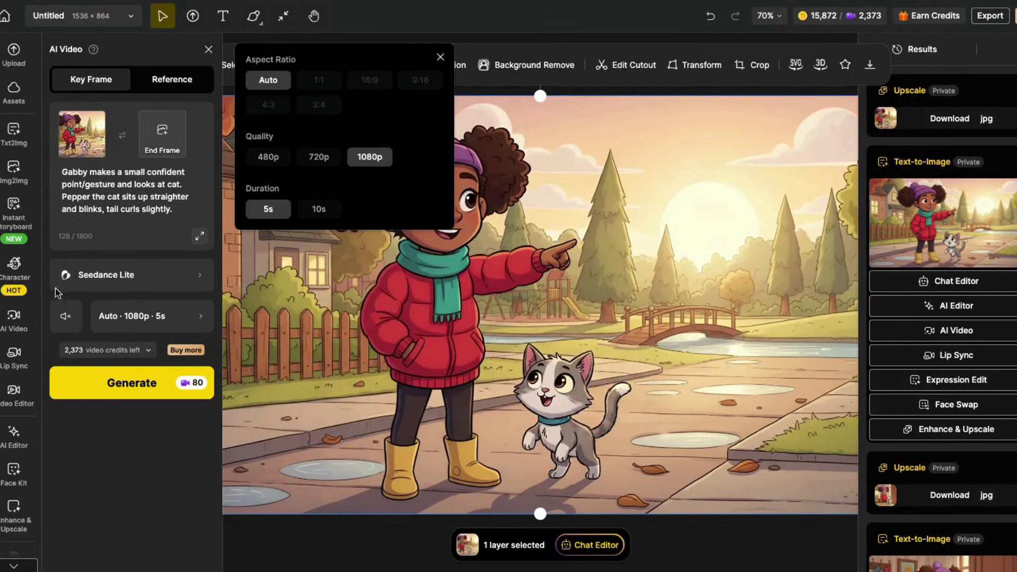
# Confirm Seedance Lite with auto aspect ratio, 1080p quality and 5 s duration, and generate the sidewalk video
pyautogui.click(130, 280)
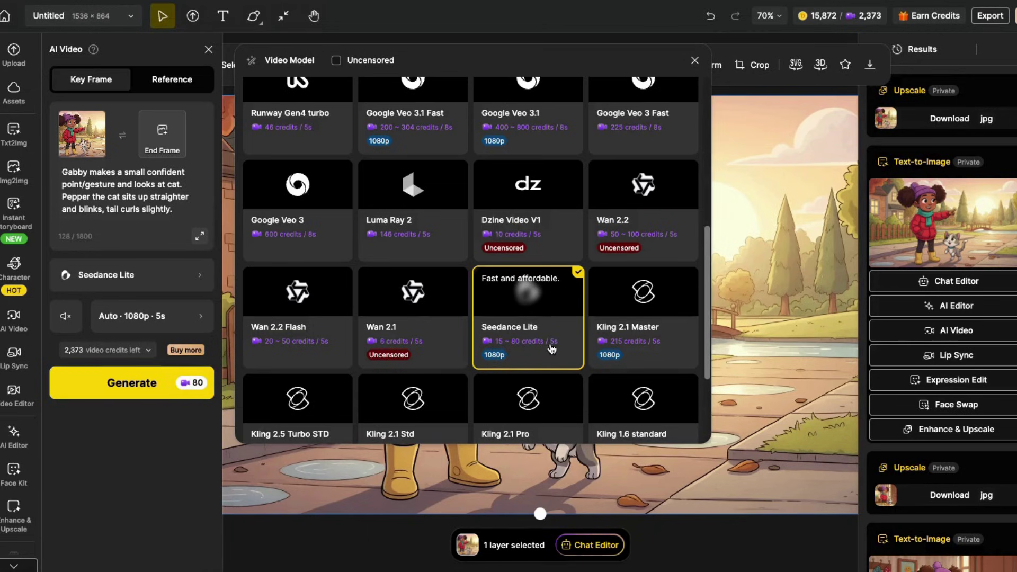
pyautogui.click(175, 280)
pyautogui.click(169, 317)
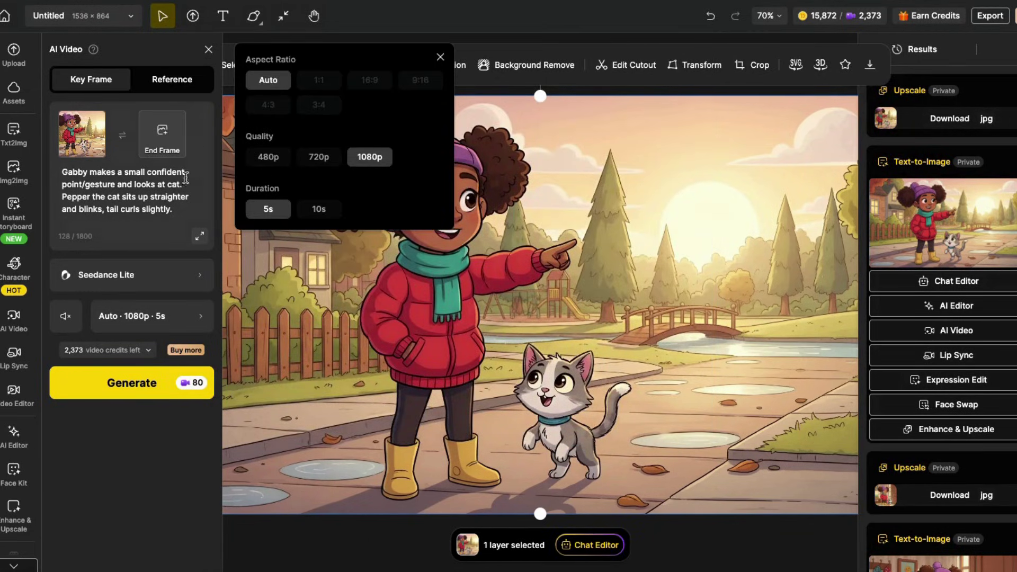
pyautogui.click(178, 212)
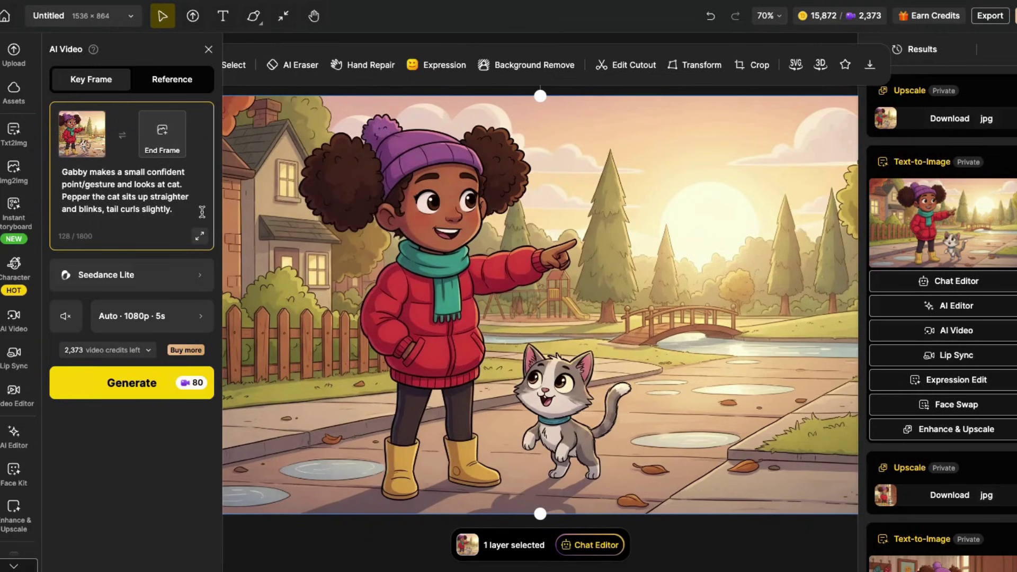
pyautogui.click(142, 389)
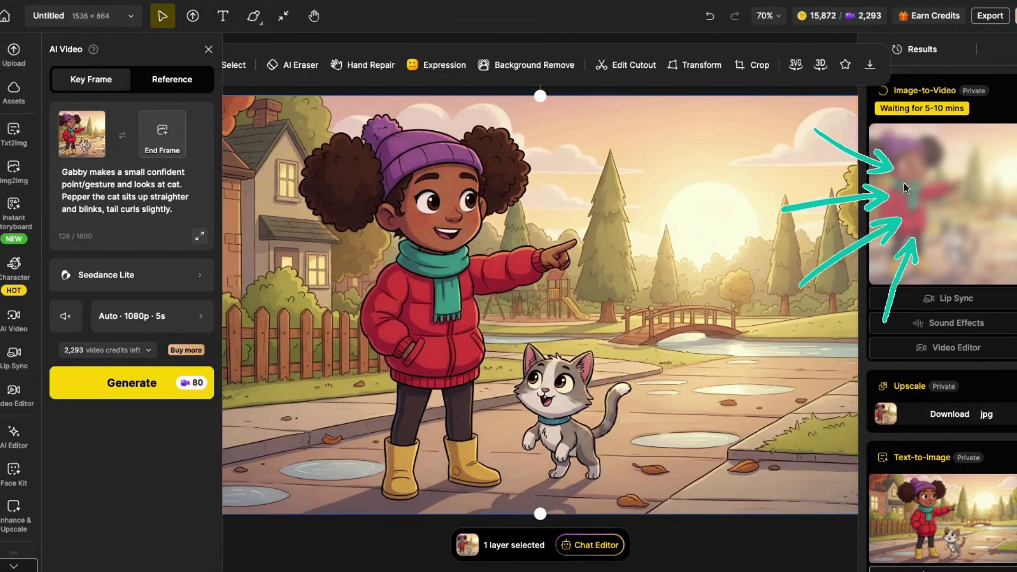
# Start a new Image-to-Video project from the home page and resize its canvas to 1536 × 864
pyautogui.scroll(-5, 968, 260)
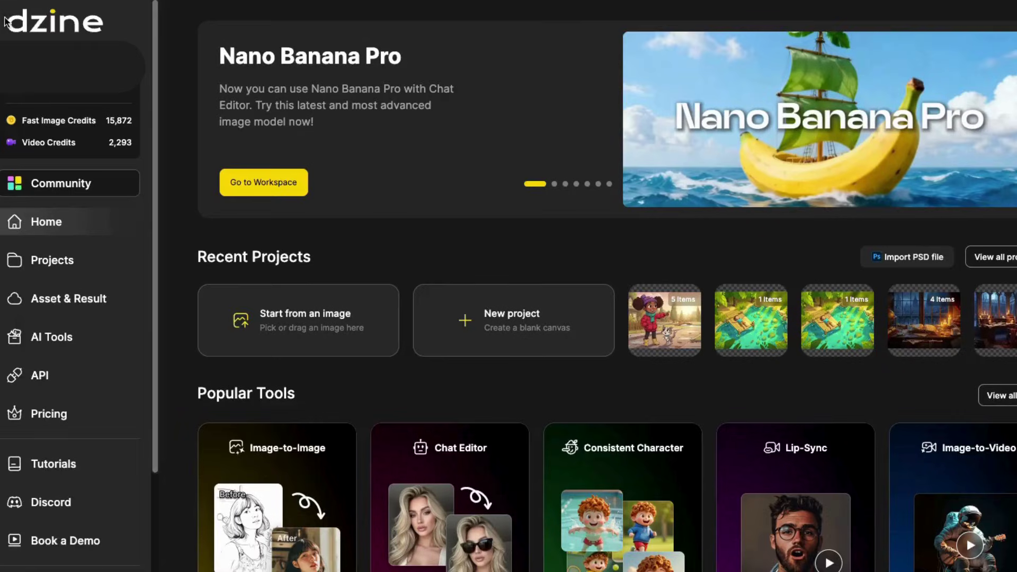
pyautogui.scroll(-3, 1002, 385)
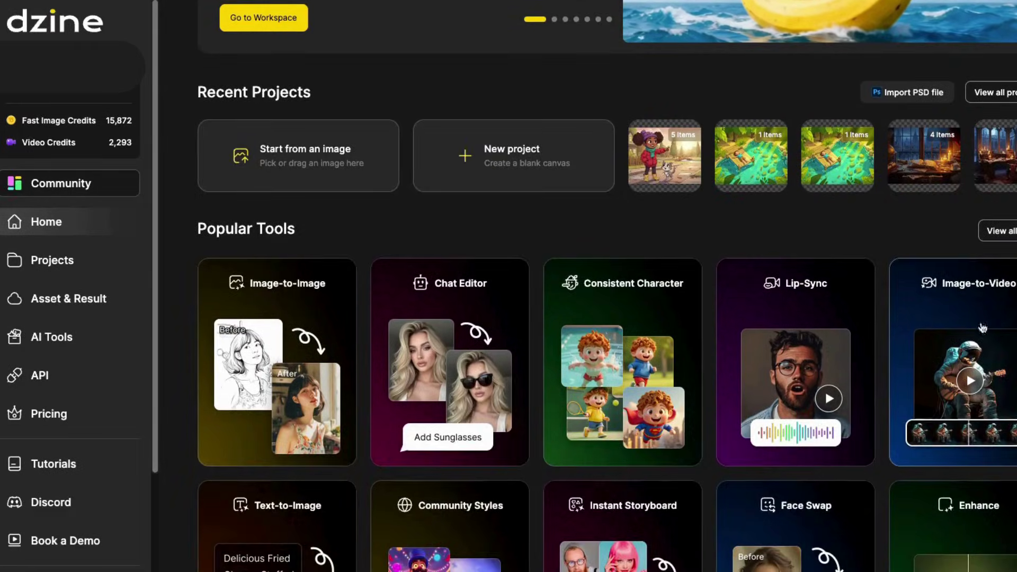
pyautogui.click(963, 350)
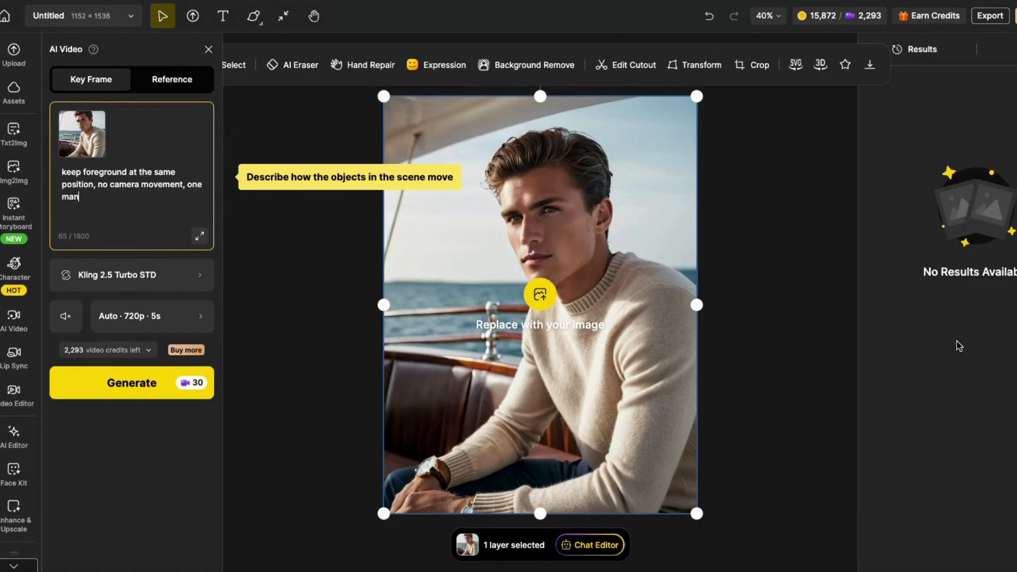
pyautogui.click(85, 16)
pyautogui.click(154, 242)
pyautogui.click(191, 348)
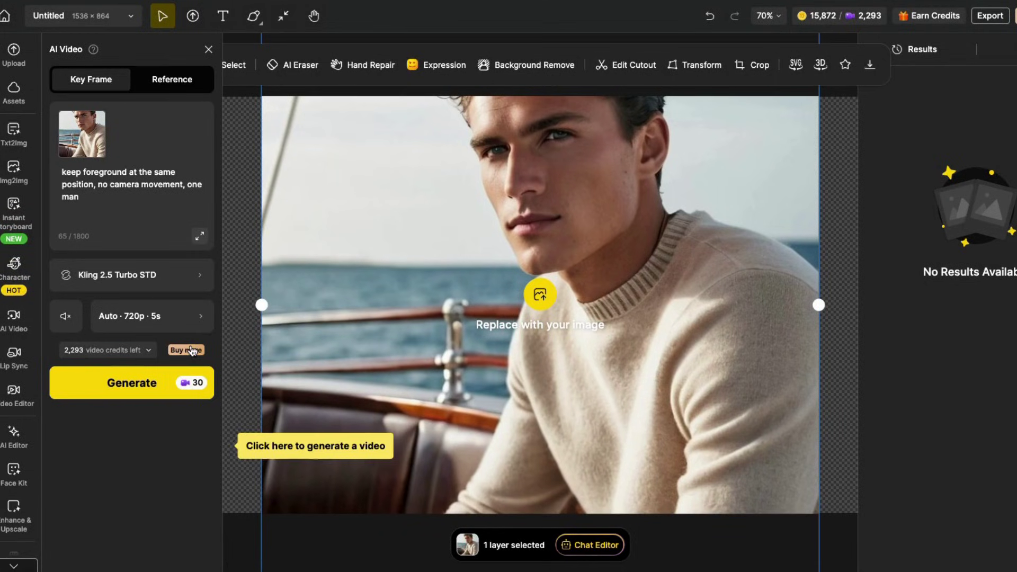
# Replace the sample photo with the doorway image, prompt a gentle push-in with Gabby adjusting her backpack strap, and choose Seedance Lite
pyautogui.press('Delete')
pyautogui.moveTo(496, 106); pyautogui.dragTo(498, 227)
pyautogui.click(130, 299)
pyautogui.scroll(-5, 471, 265)
pyautogui.click(528, 254)
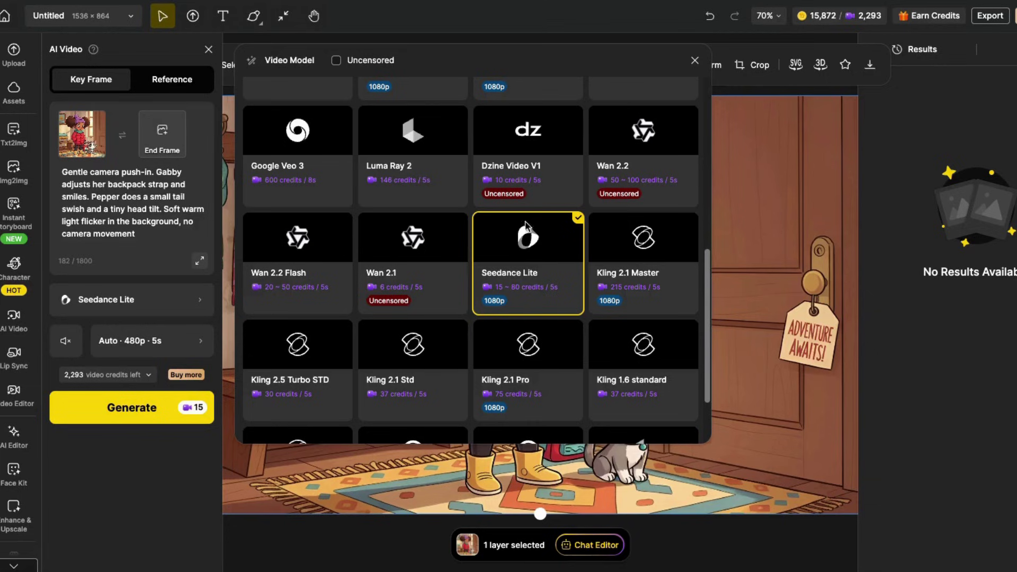
# Set the doorway video to 1080p quality and 5 s duration, and generate it
pyautogui.click(129, 341)
pyautogui.click(371, 157)
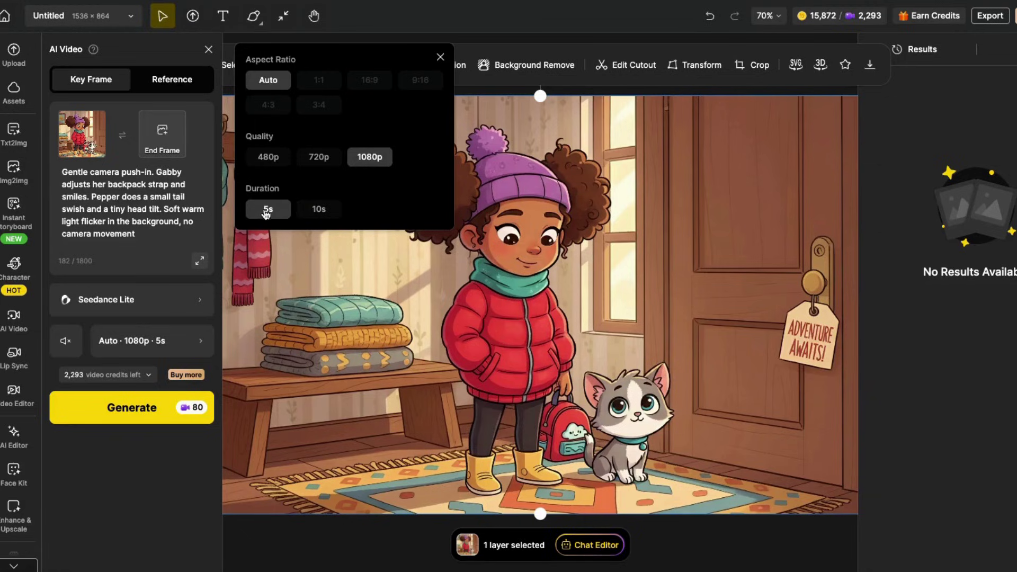
pyautogui.click(123, 409)
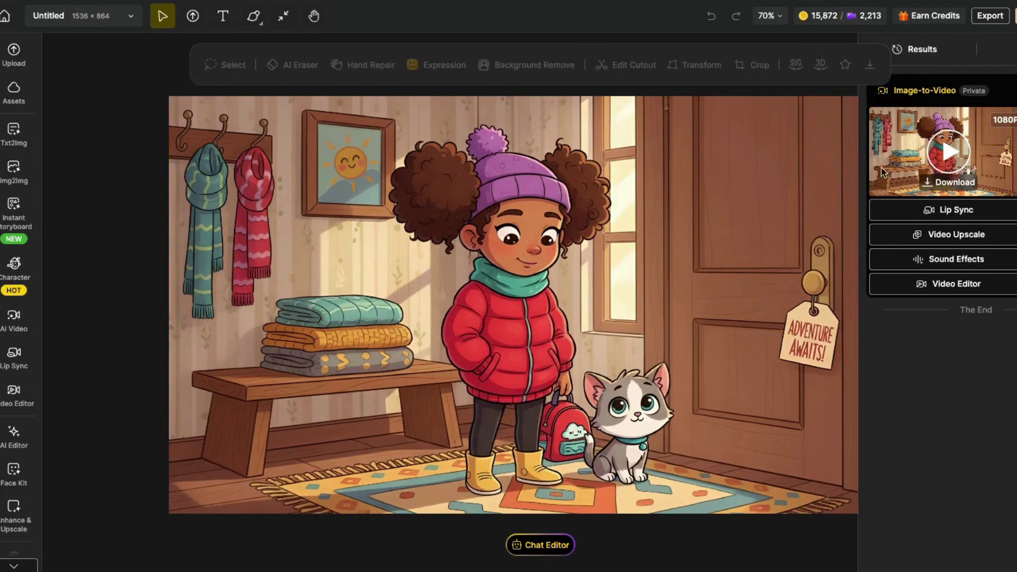
# Play and download the generated doorway video, and return to the sidewalk project
pyautogui.click(945, 157)
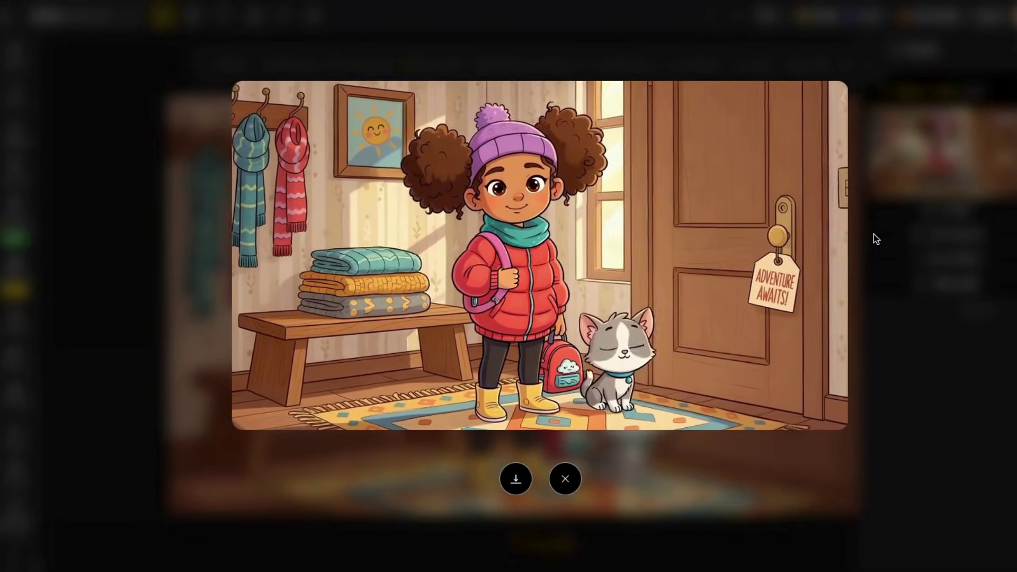
pyautogui.click(515, 480)
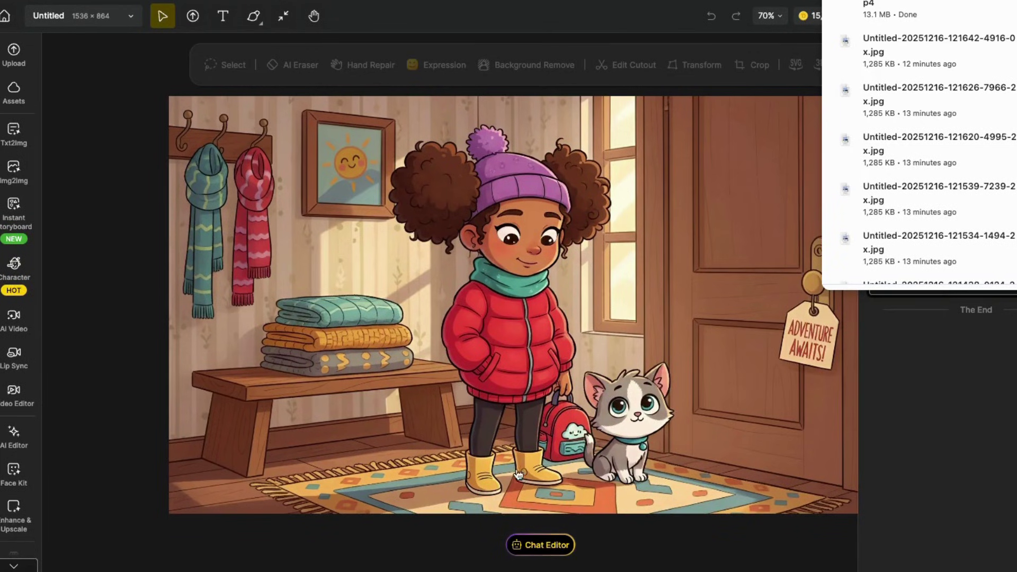
pyautogui.click(920, 389)
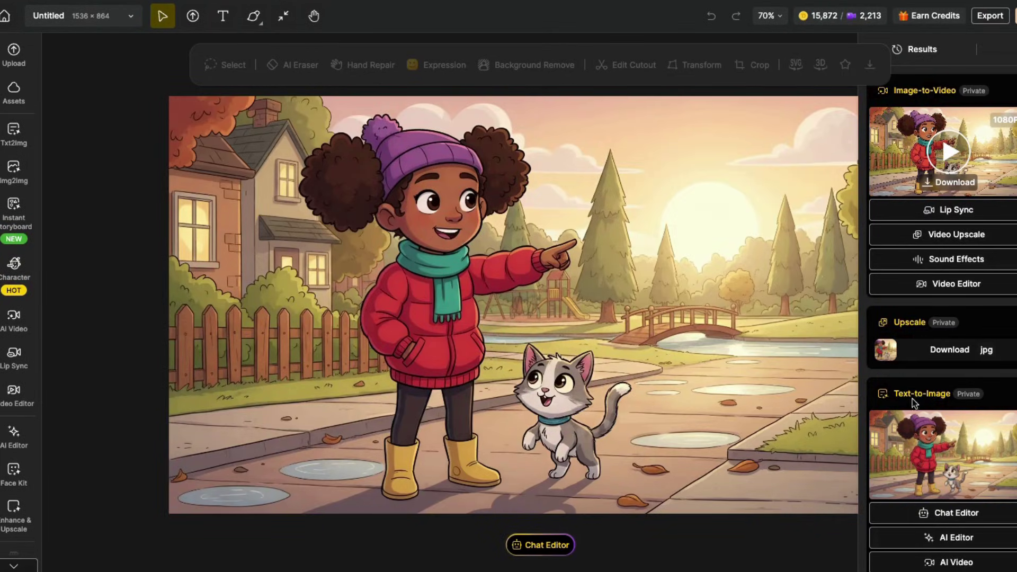
# Play the generated sidewalk video and return to the canvas
pyautogui.click(899, 154)
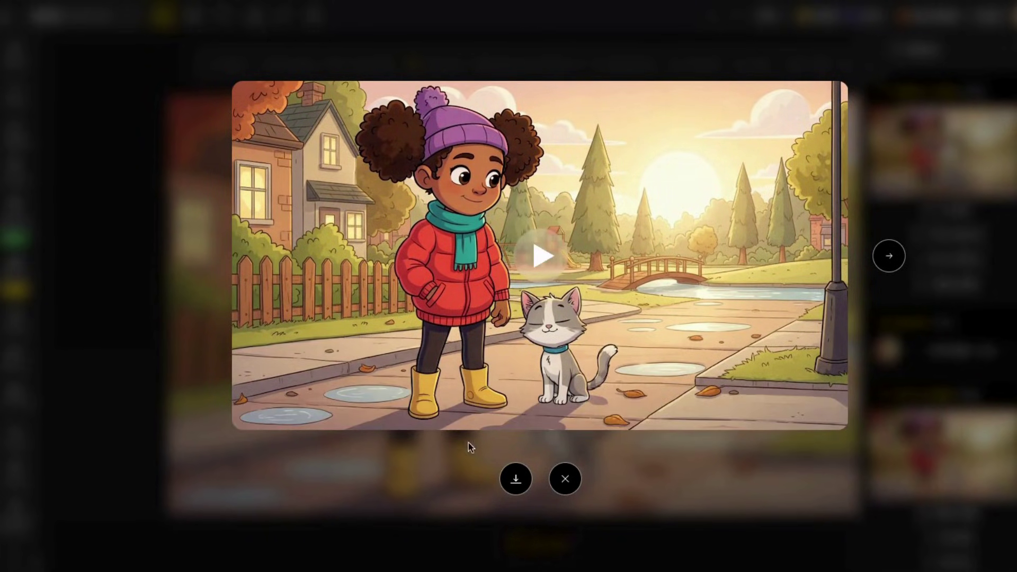
pyautogui.click(536, 257)
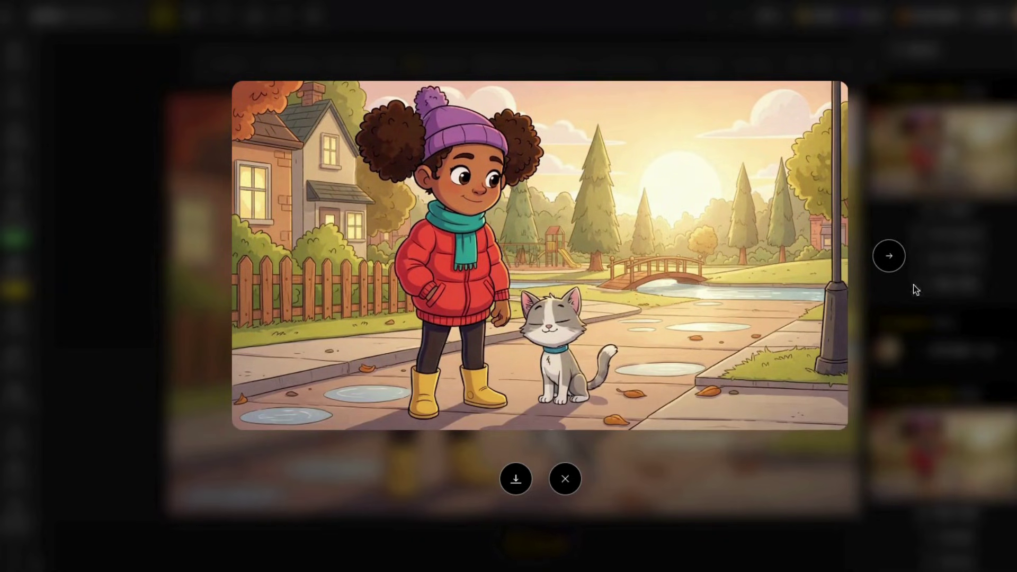
pyautogui.click(564, 479)
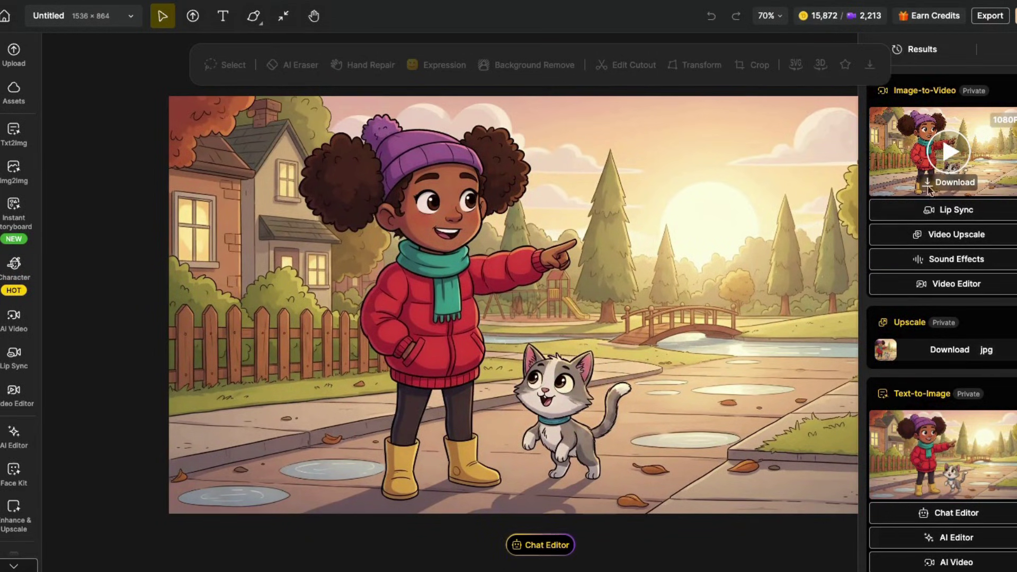
pyautogui.click(459, 290)
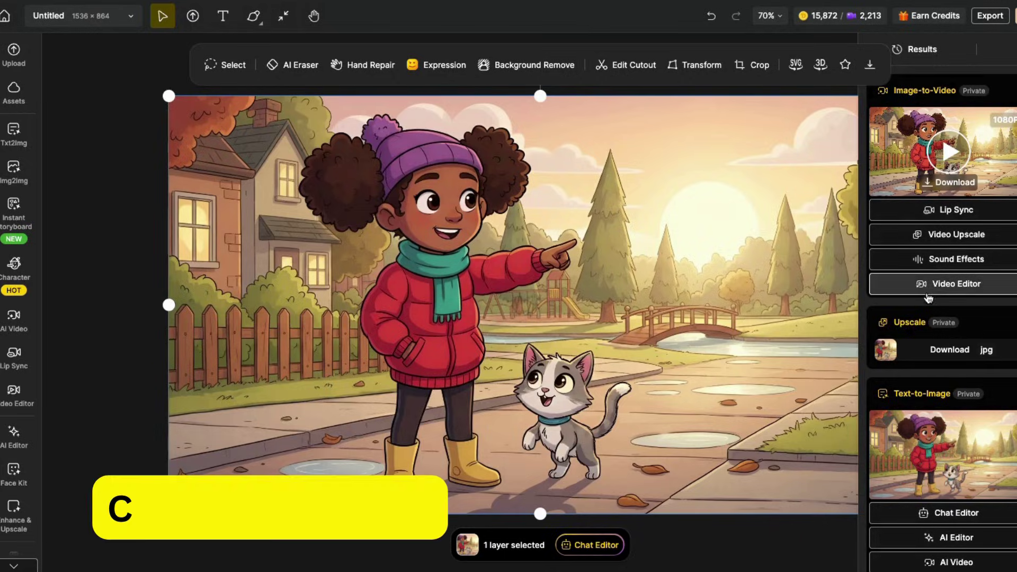
# Set up Lip Sync for the sidewalk video with Gabby's face as the speaker, and play the clip
pyautogui.click(905, 215)
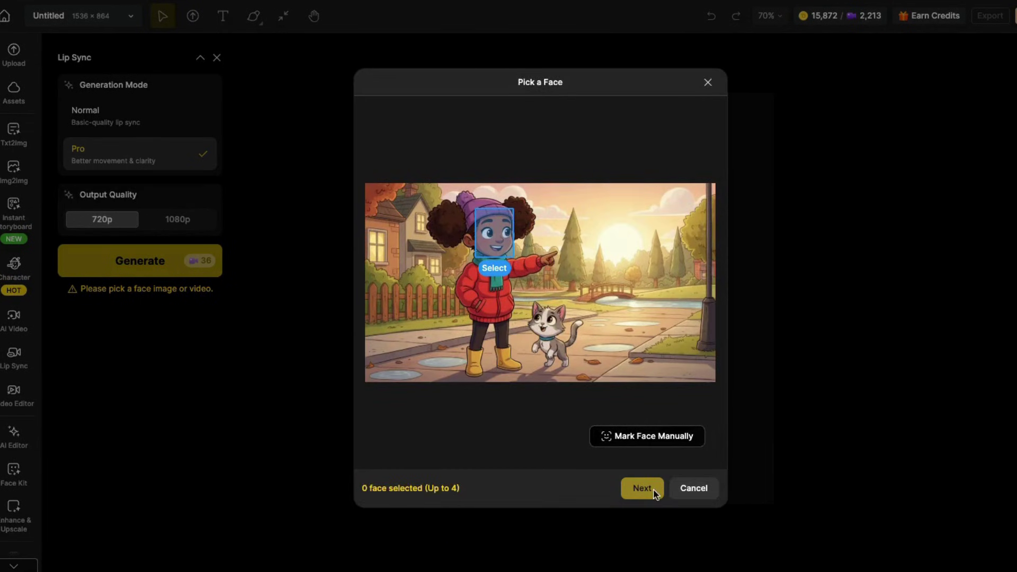
pyautogui.click(498, 268)
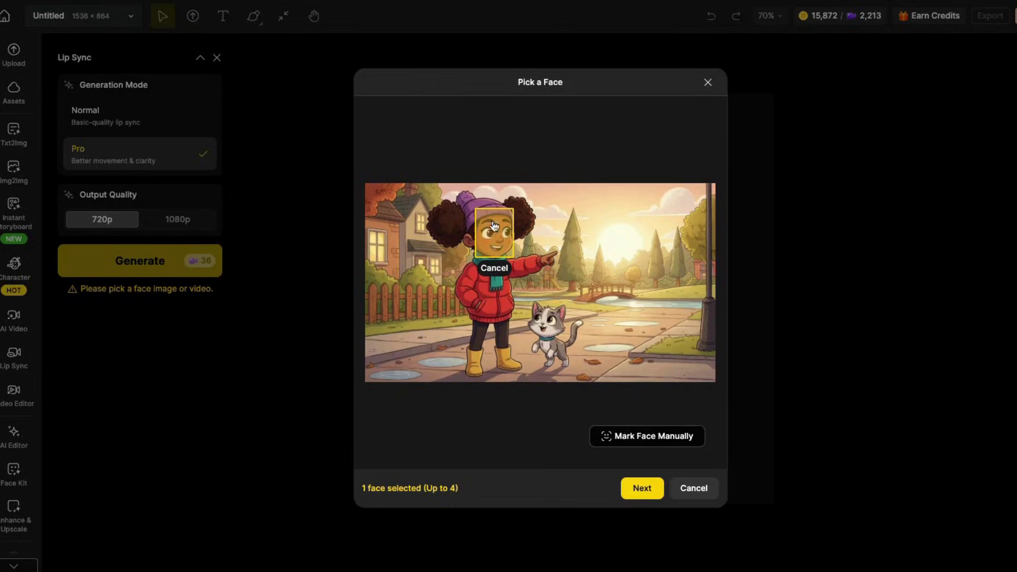
pyautogui.click(640, 489)
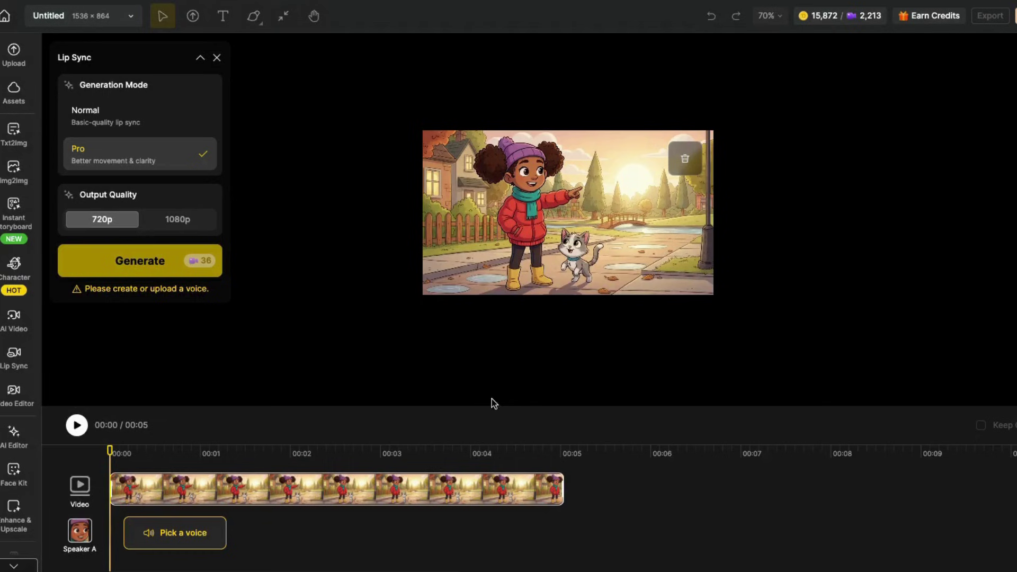
pyautogui.click(77, 425)
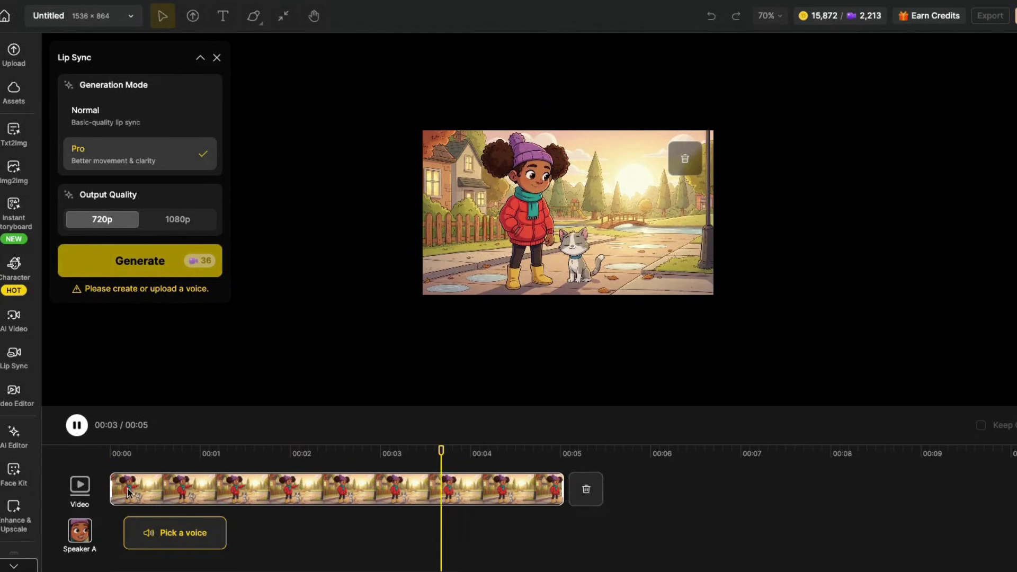
# Enter "Pepper! We're going to the big swing today." as Speaker A's text-to-speech dialogue
pyautogui.click(180, 541)
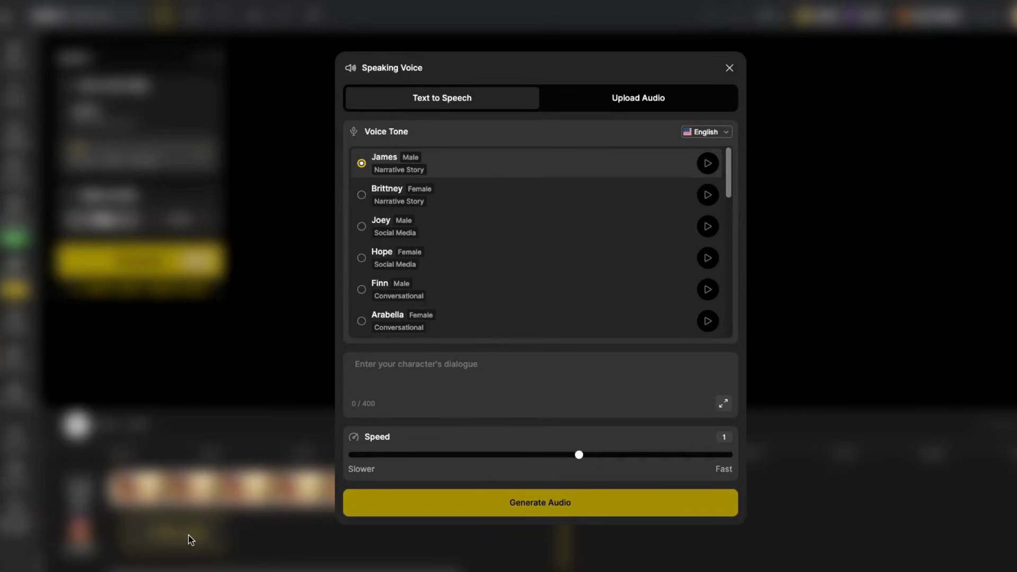
pyautogui.click(346, 384)
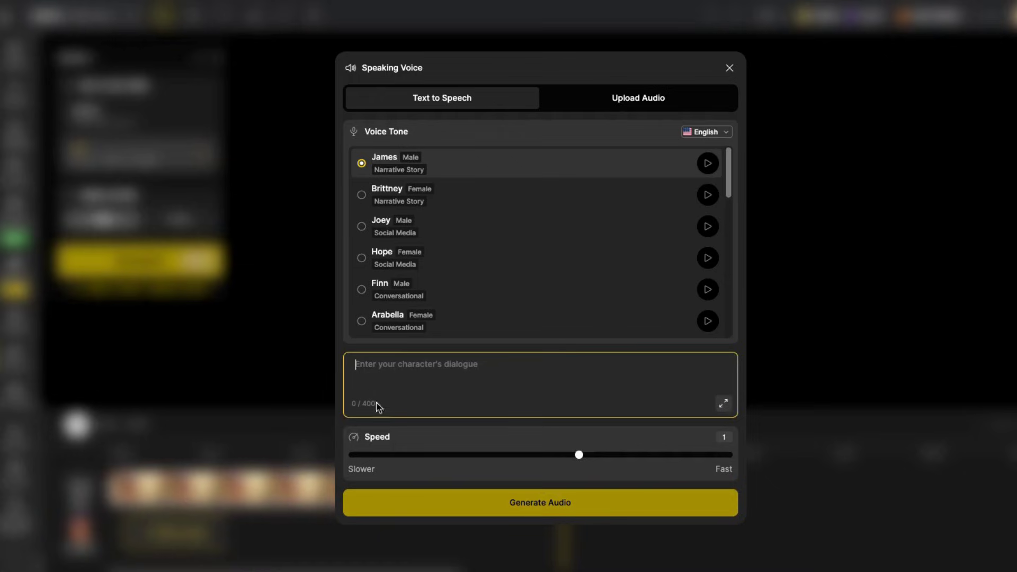
pyautogui.write("Pepper! We're going to the big swing today.")
# Listen to several of the English voice samples and choose the Adorable Emma character voice
pyautogui.click(707, 226)
pyautogui.click(707, 258)
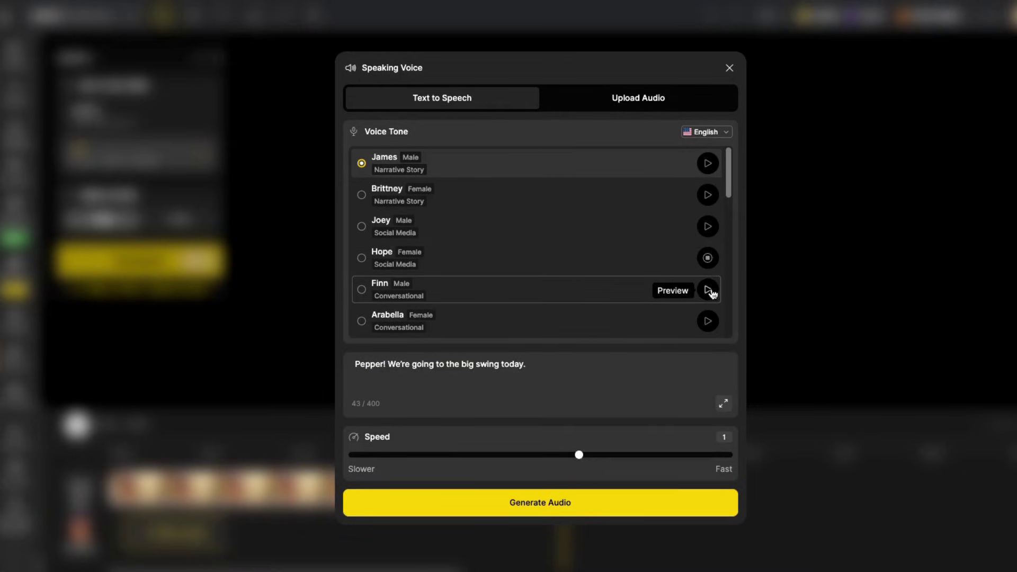
pyautogui.click(707, 321)
pyautogui.scroll(-1, 661, 299)
pyautogui.scroll(-3, 662, 299)
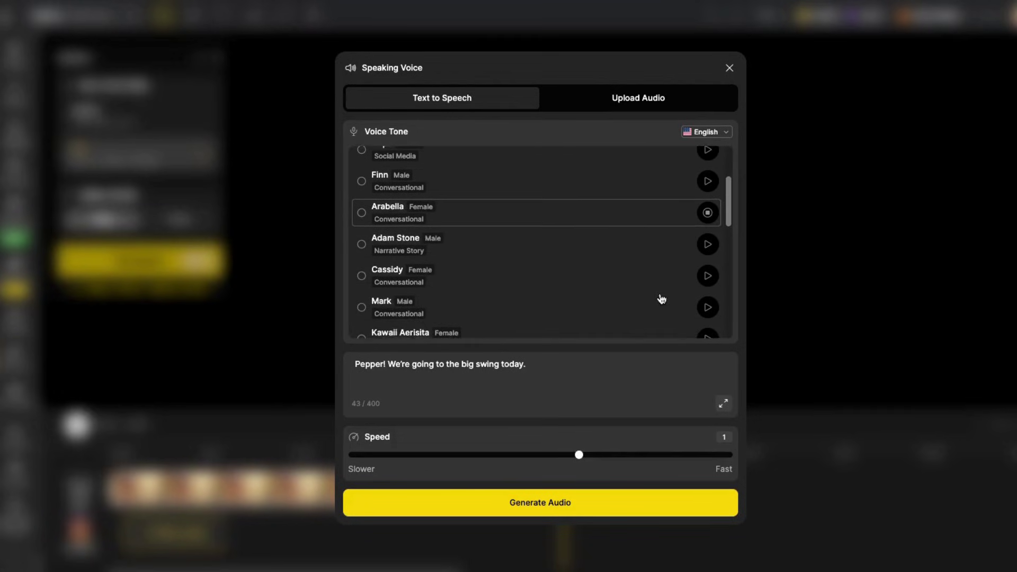
pyautogui.click(707, 275)
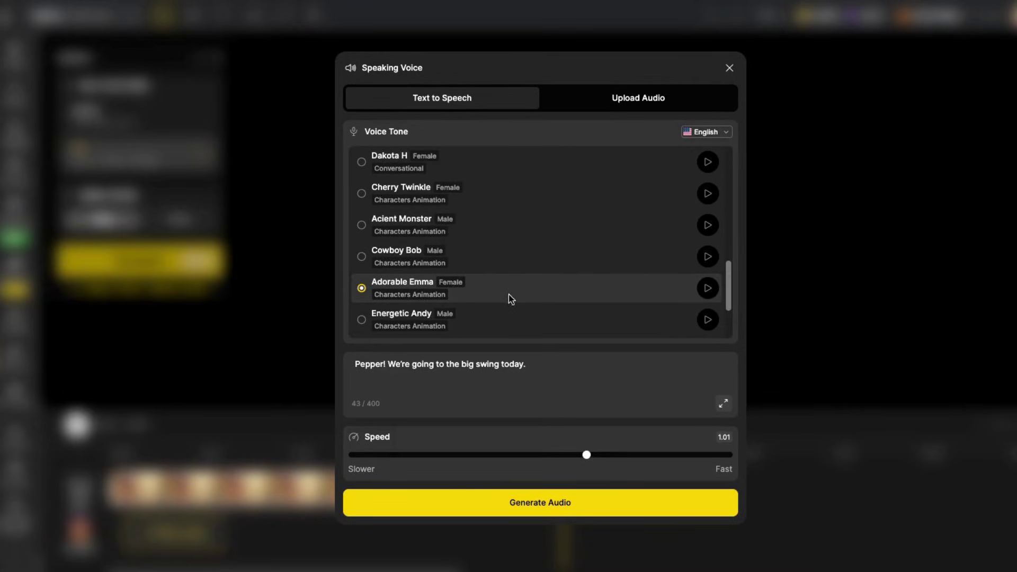
# Generate the dialogue audio at speed 1.01 and apply it to Speaker A's track
pyautogui.moveTo(586, 456)
pyautogui.mouseDown()
pyautogui.moveTo(573, 455)
pyautogui.moveTo(588, 461)
pyautogui.mouseUp()
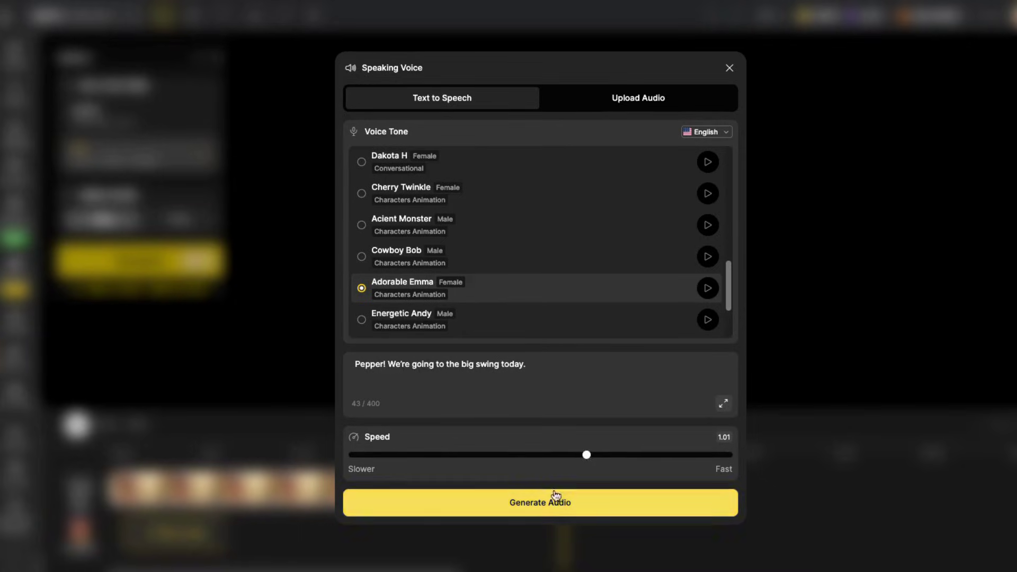
pyautogui.click(542, 506)
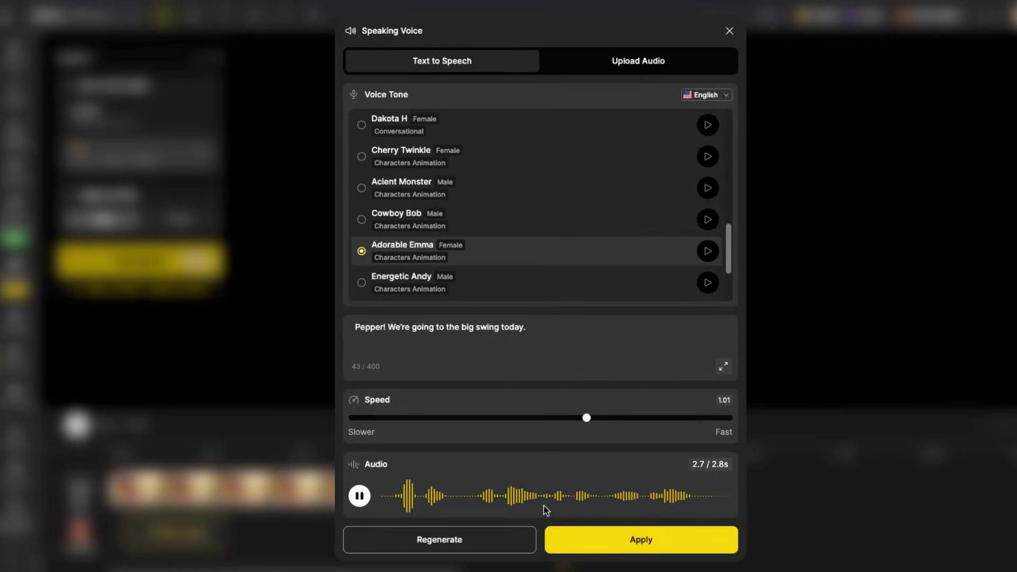
pyautogui.click(640, 539)
# Play the video with the dialogue and shift Speaker A's audio clip slightly earlier on the timeline
pyautogui.moveTo(160, 539)
pyautogui.mouseDown()
pyautogui.moveTo(179, 539)
pyautogui.moveTo(159, 536)
pyautogui.mouseUp()
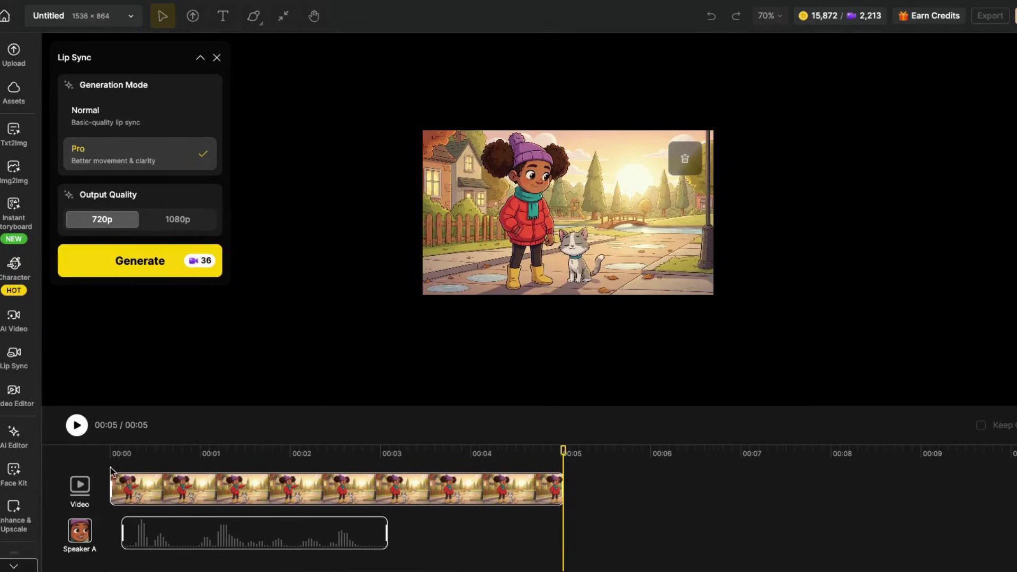
pyautogui.moveTo(547, 448); pyautogui.dragTo(111, 450)
pyautogui.click(77, 426)
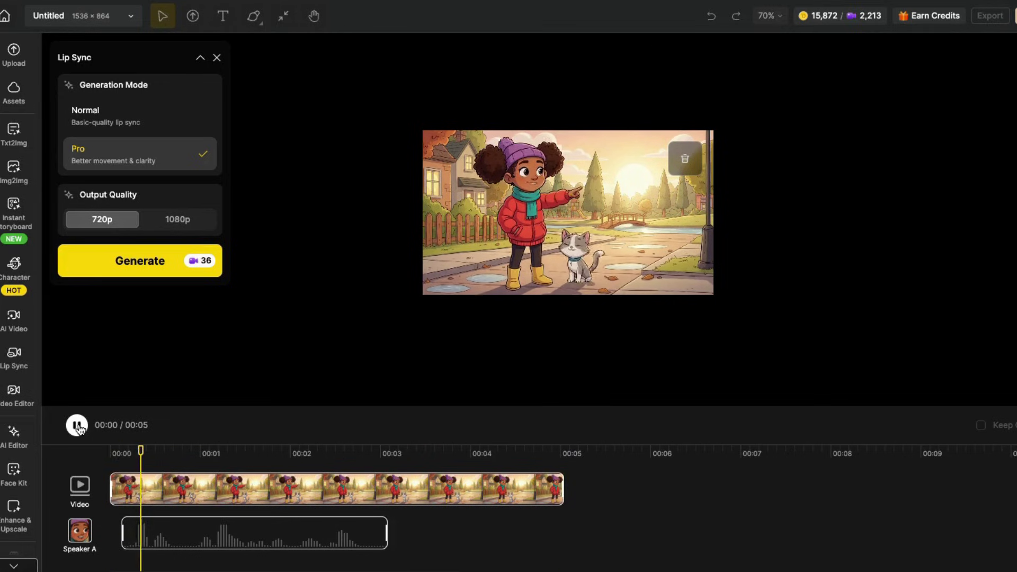
pyautogui.click(77, 426)
pyautogui.moveTo(170, 528); pyautogui.dragTo(166, 528)
pyautogui.click(418, 451)
pyautogui.click(306, 491)
# Generate the lip-sync video at 1080p output quality, and play and download the result
pyautogui.click(178, 219)
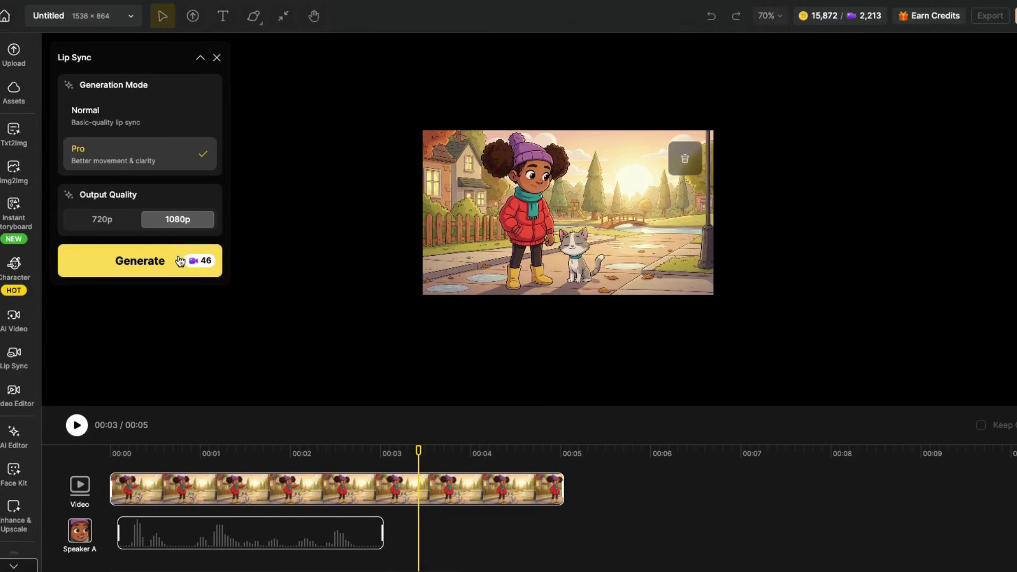
pyautogui.click(139, 264)
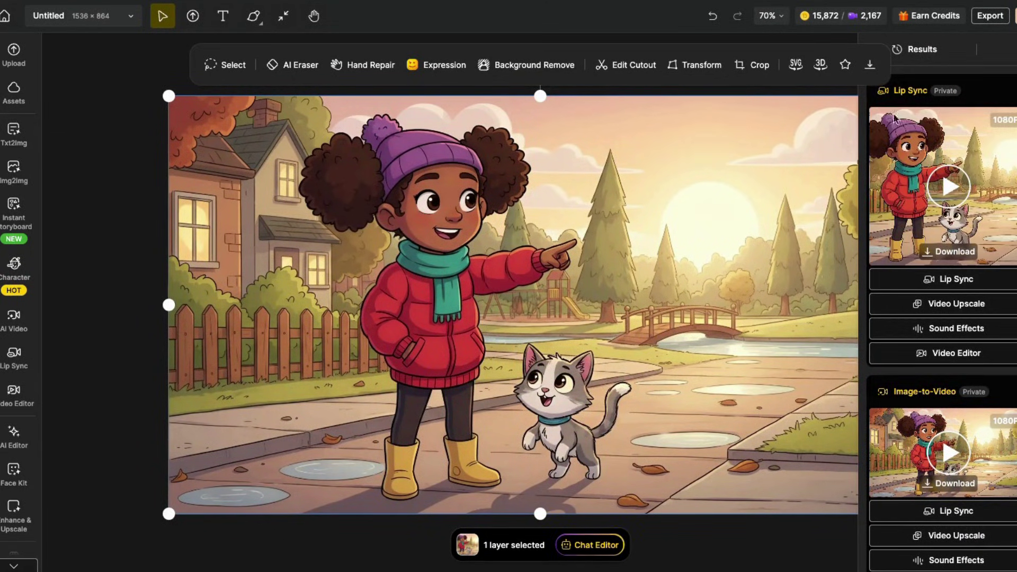
pyautogui.click(911, 147)
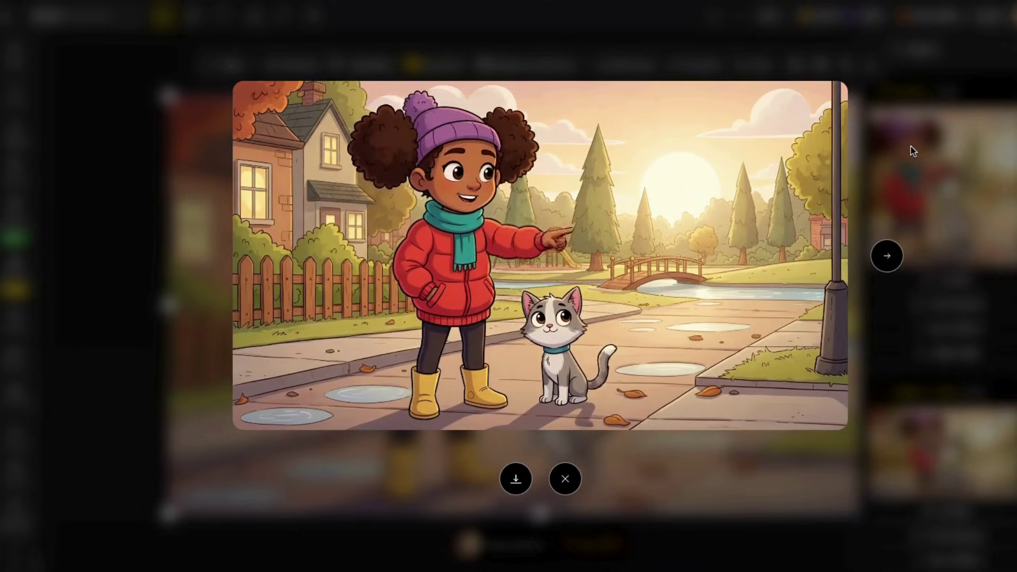
pyautogui.moveTo(526, 359)
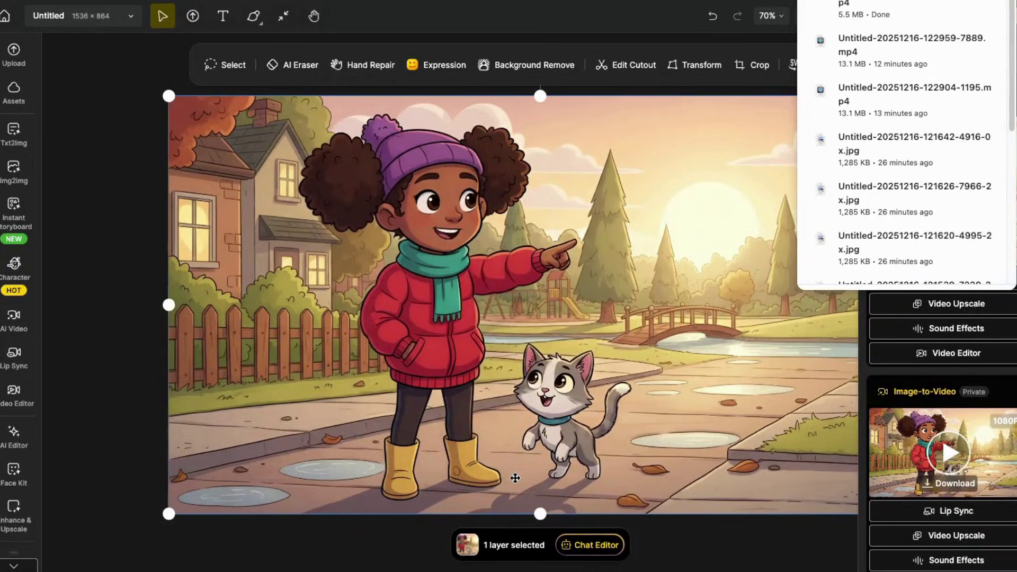
# Look through the generated scene results and preview the park scene's image-to-video clip and its source image
pyautogui.scroll(-5, 957, 518)
pyautogui.moveTo(956, 517)
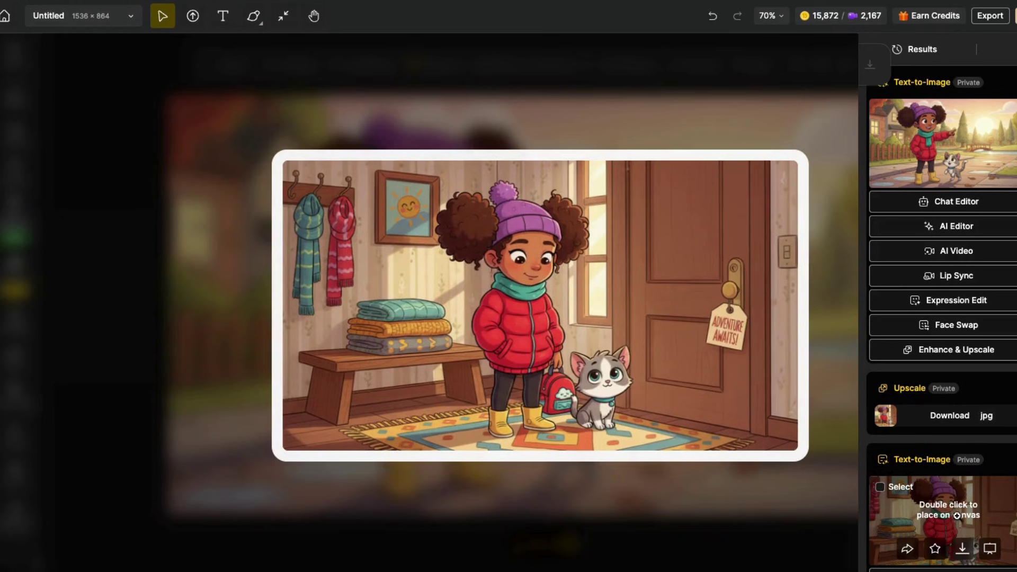
pyautogui.scroll(-5, 957, 518)
pyautogui.moveTo(922, 274)
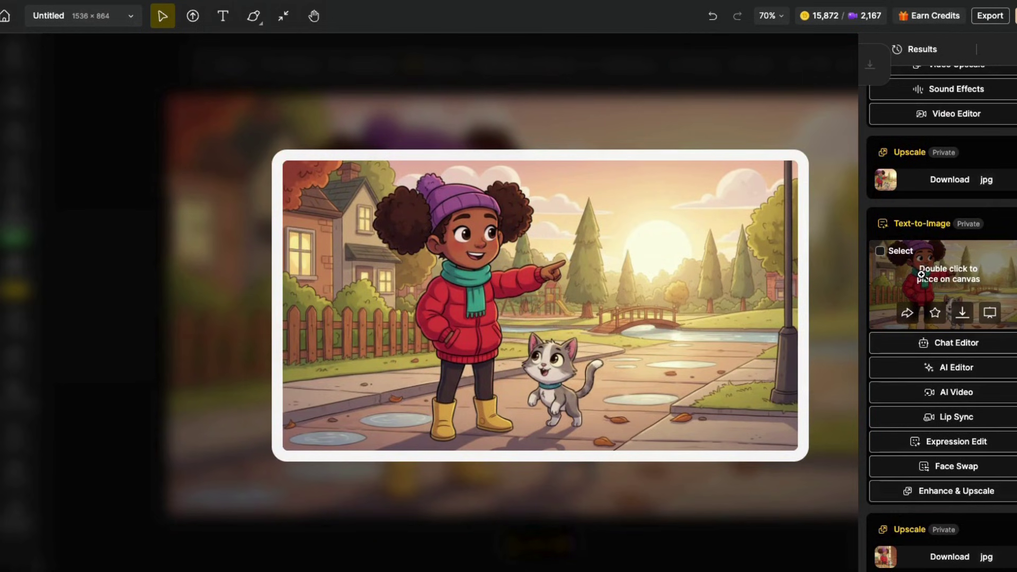
pyautogui.scroll(6, 927, 291)
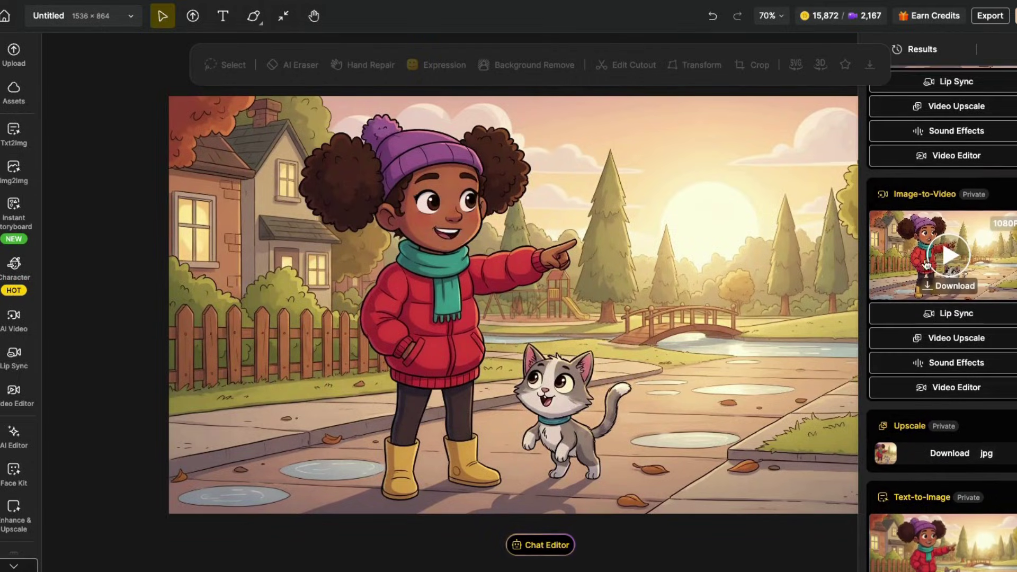
pyautogui.click(930, 265)
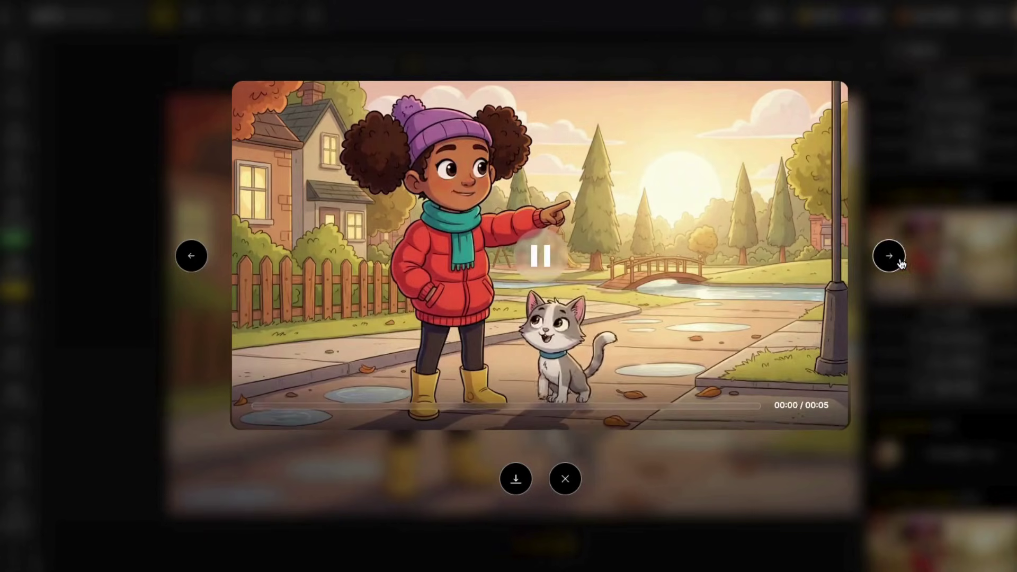
pyautogui.click(886, 261)
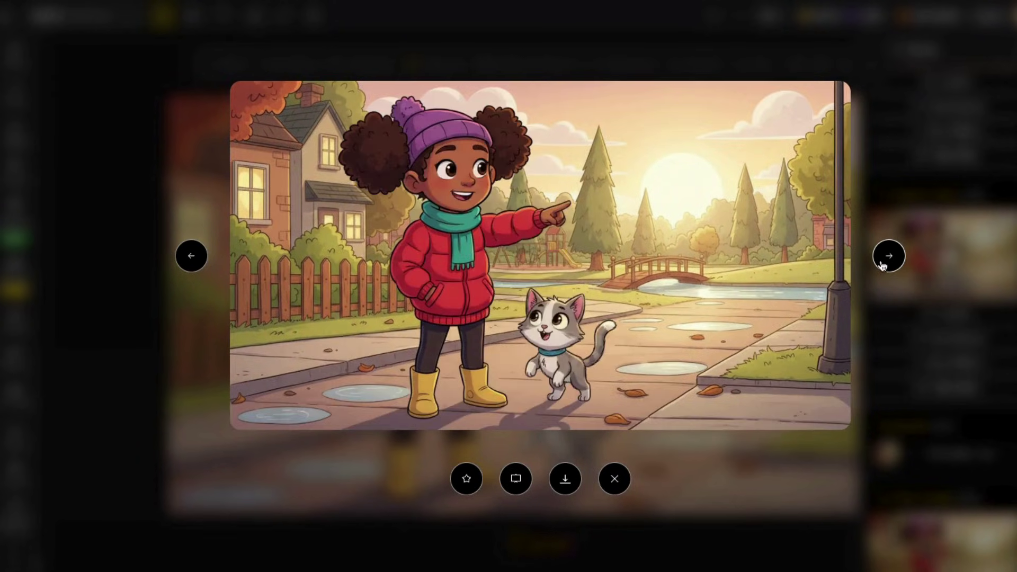
pyautogui.click(191, 256)
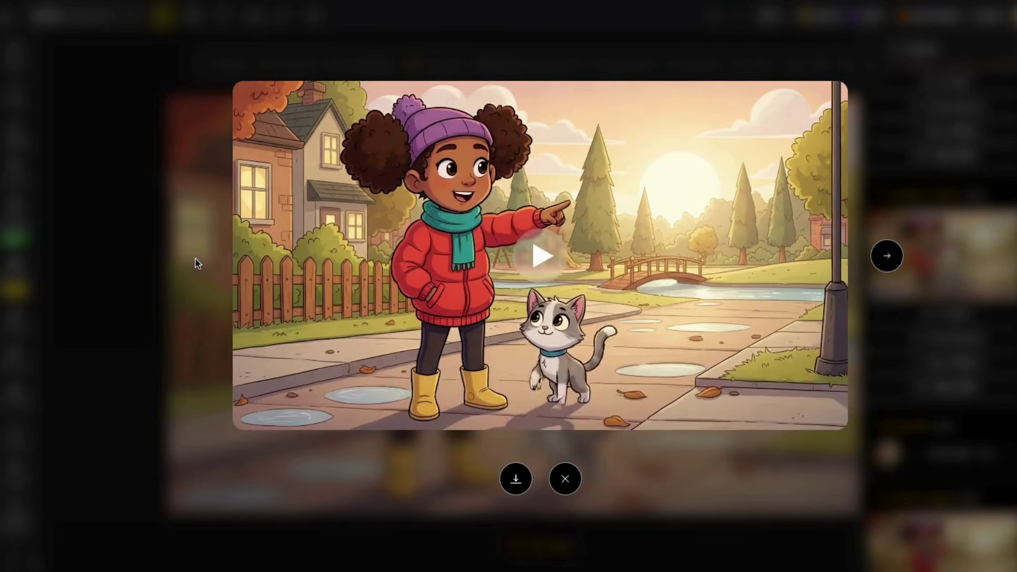
pyautogui.click(932, 254)
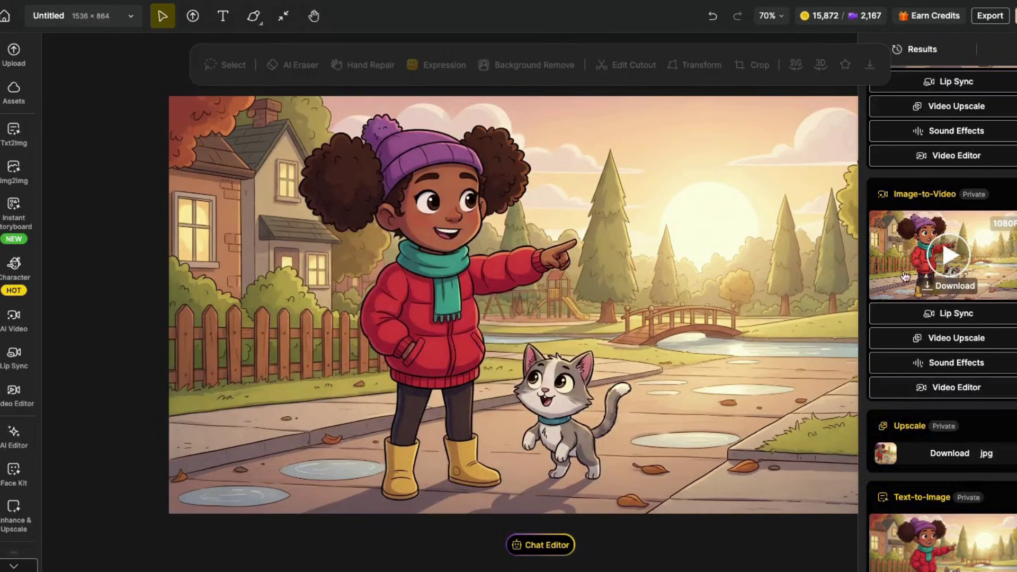
pyautogui.scroll(4, 932, 222)
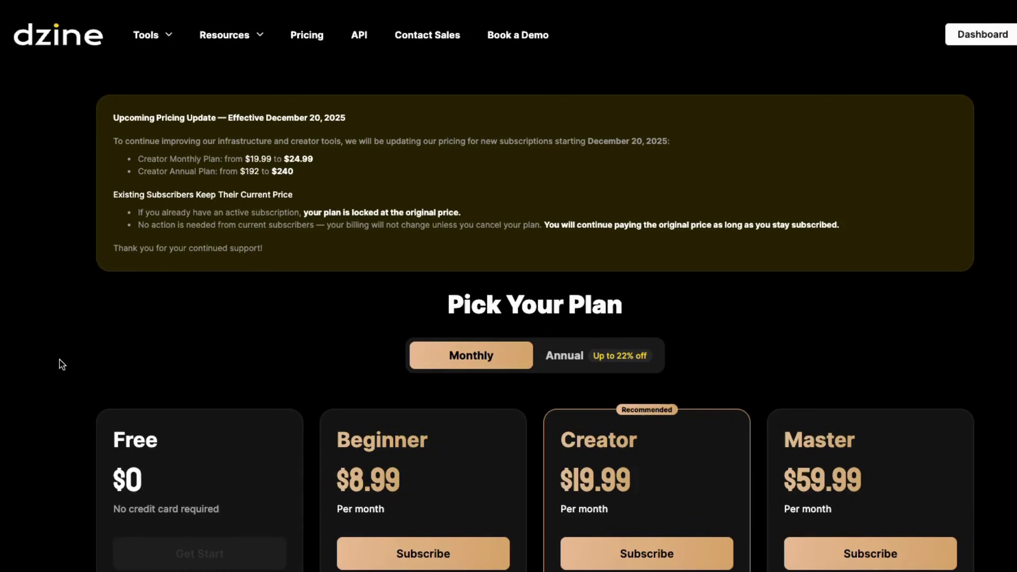
# Show the annual prices on the Dzine pricing page and look through the features of all four plans
pyautogui.scroll(-7, 59, 360)
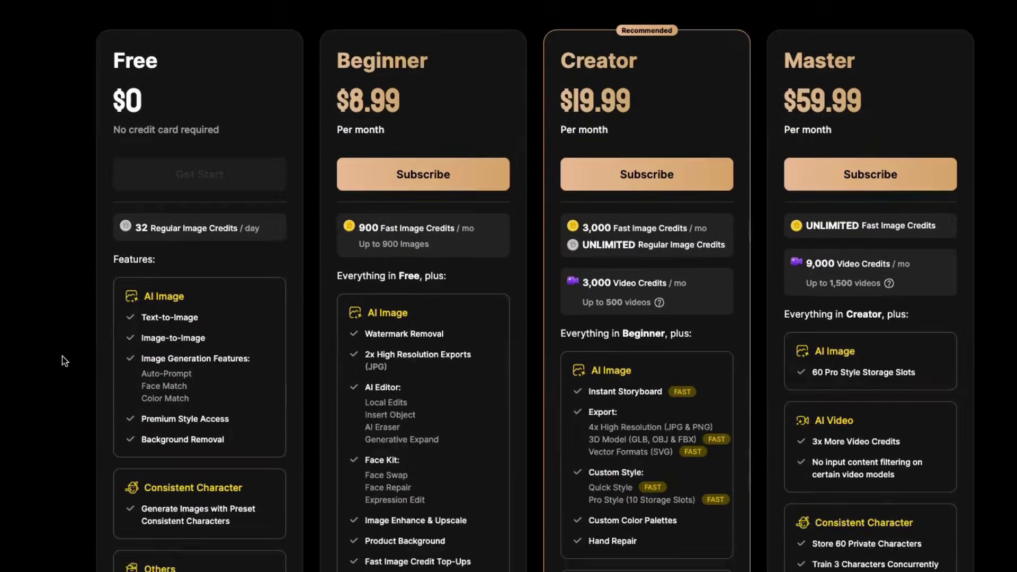
pyautogui.scroll(1, 63, 361)
pyautogui.click(568, 29)
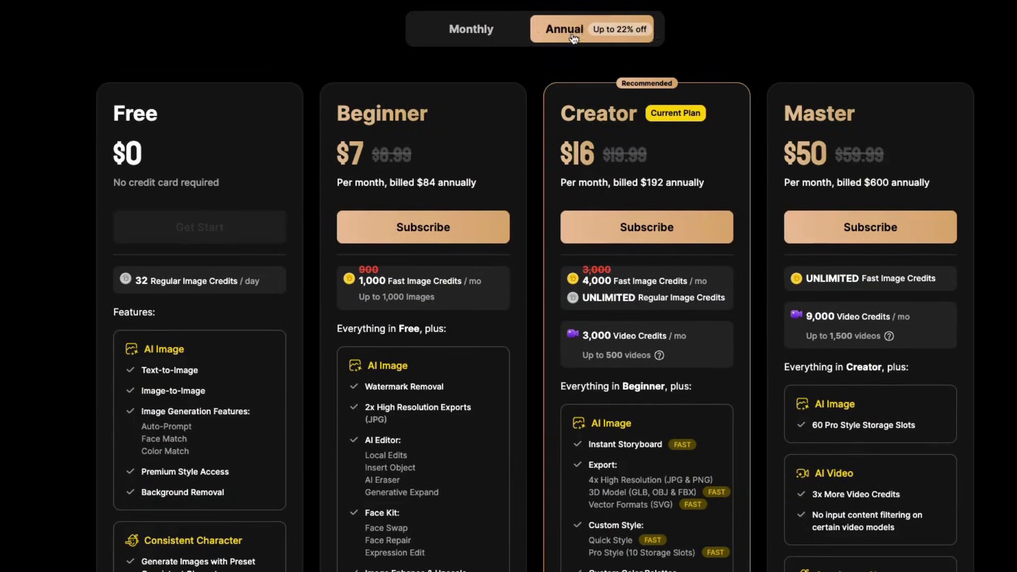
pyautogui.scroll(-1, 80, 383)
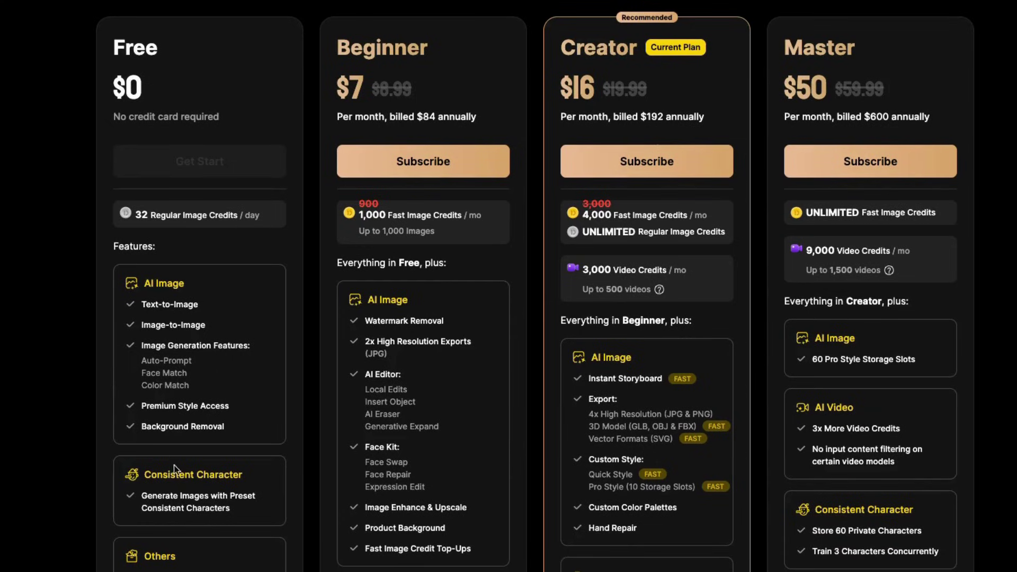
pyautogui.scroll(-1, 173, 464)
pyautogui.scroll(-5, 171, 474)
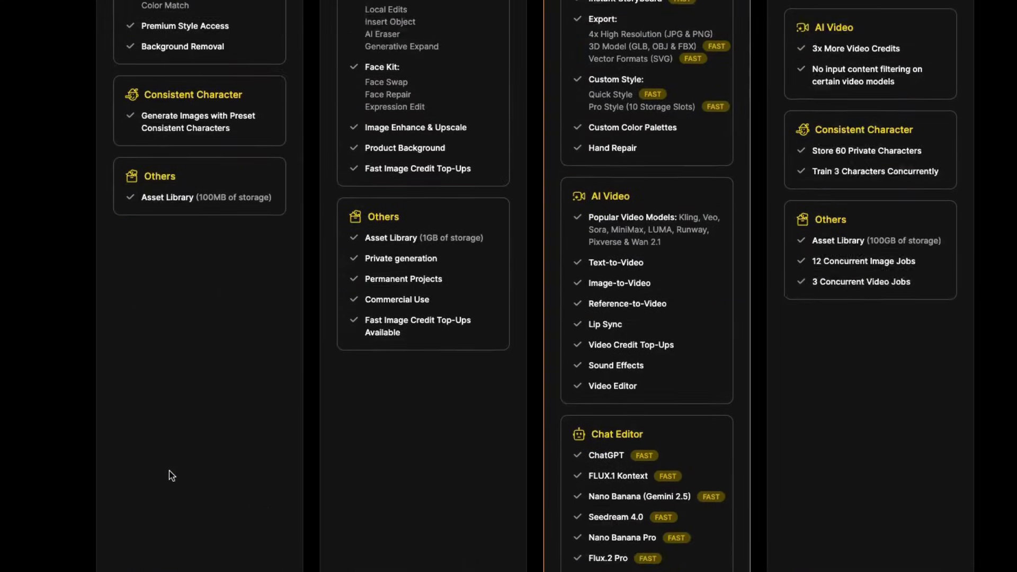
pyautogui.scroll(4, 171, 474)
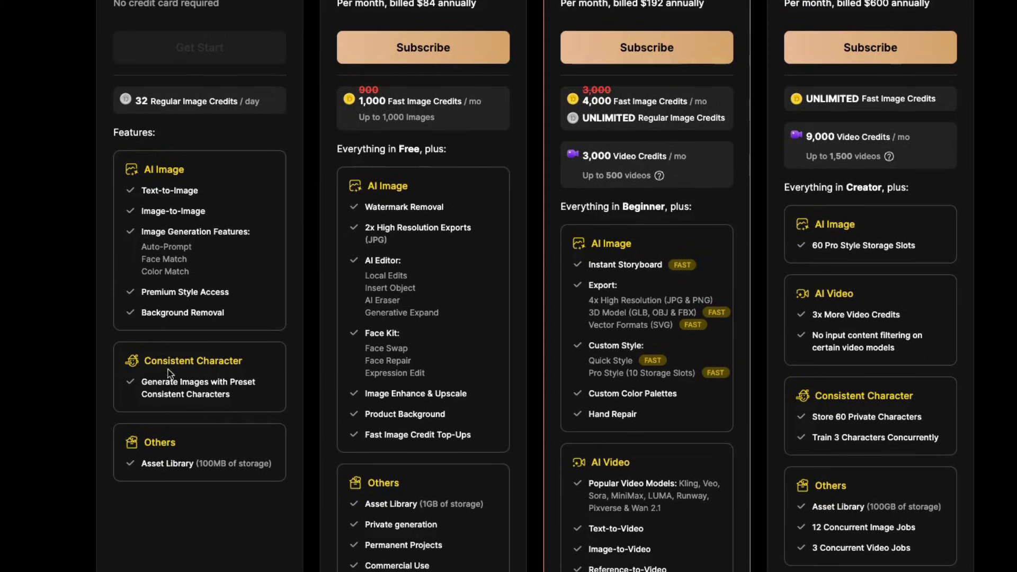
# Compare the credits, commercial use and AI video features of the Beginner, Creator and Master plans, and check monthly against annual pricing
pyautogui.scroll(-1, 392, 536)
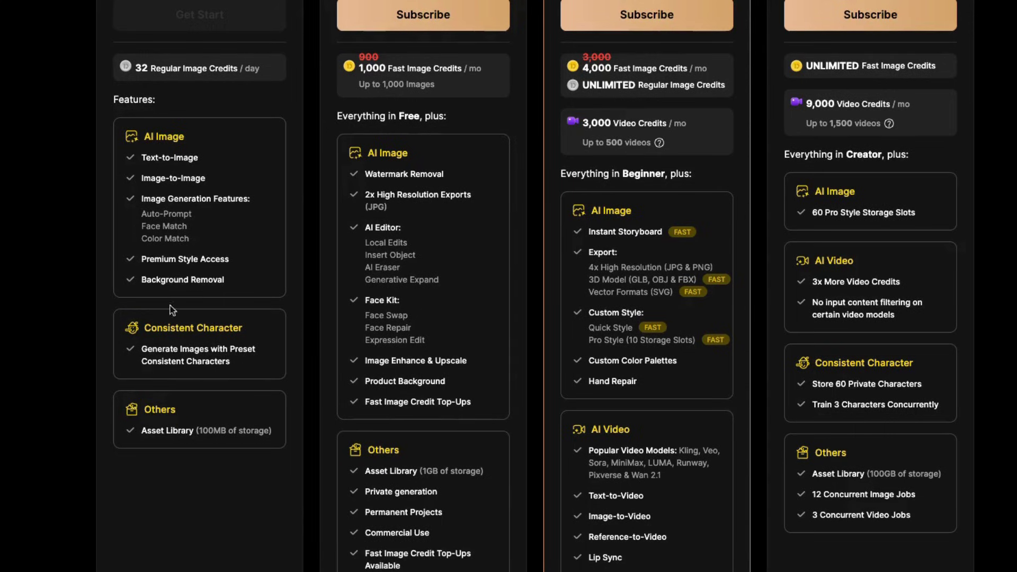
pyautogui.scroll(-1, 417, 386)
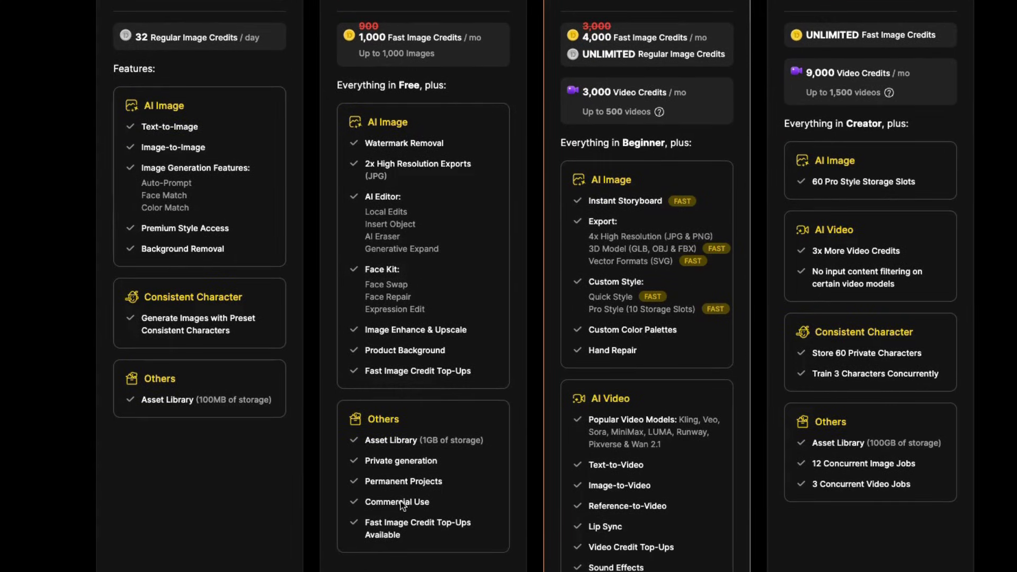
pyautogui.scroll(1, 424, 504)
pyautogui.scroll(1, 438, 500)
pyautogui.scroll(-3, 433, 445)
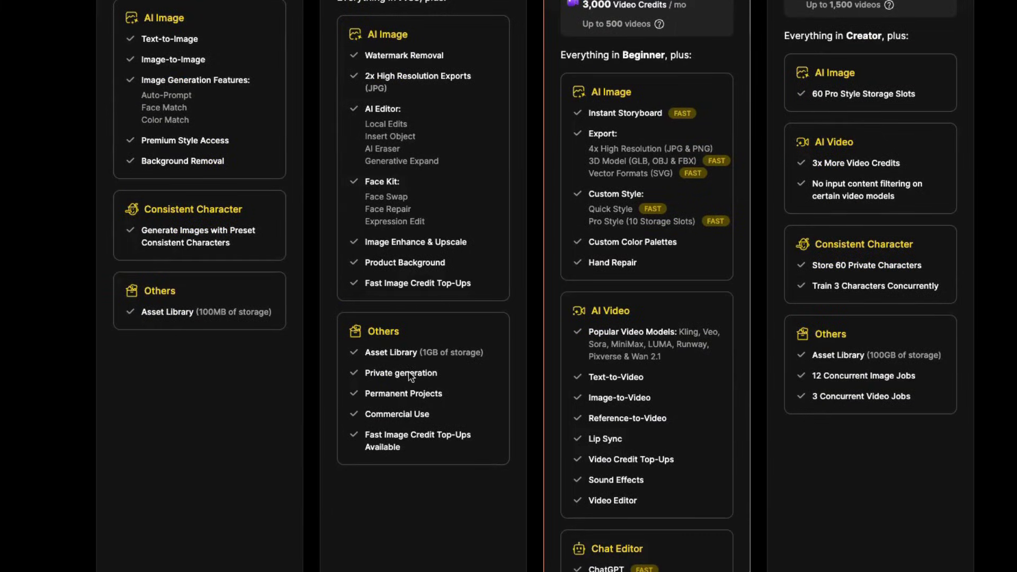
pyautogui.scroll(5, 411, 418)
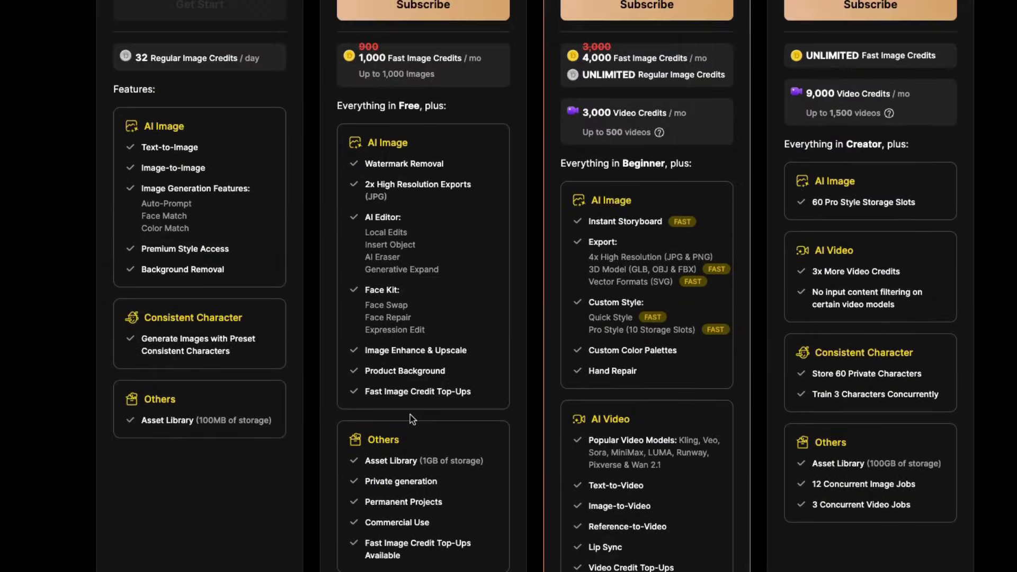
pyautogui.scroll(-1, 457, 430)
pyautogui.scroll(-1, 457, 430)
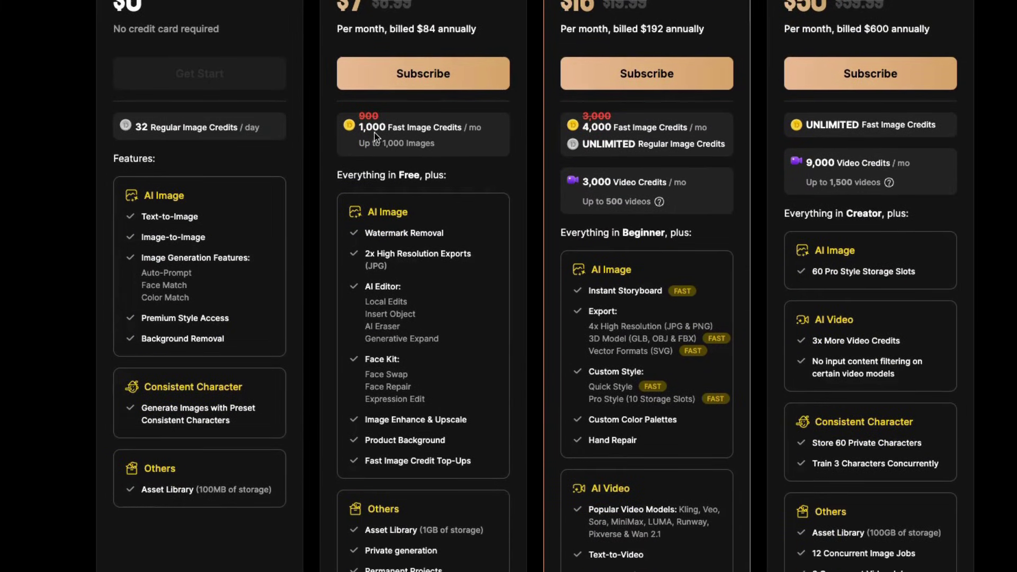
pyautogui.scroll(-3, 425, 345)
pyautogui.scroll(5, 421, 352)
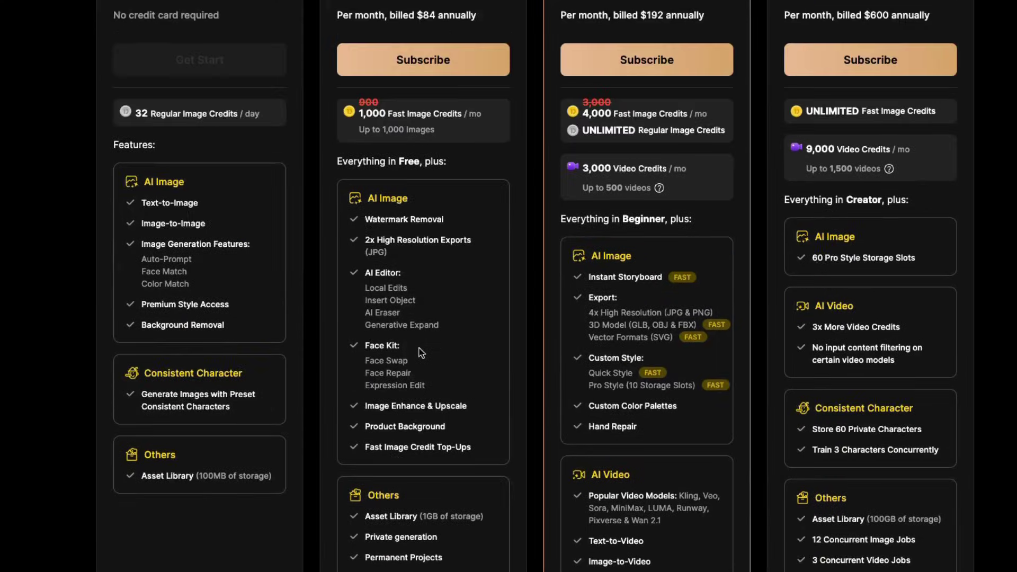
pyautogui.scroll(1, 453, 160)
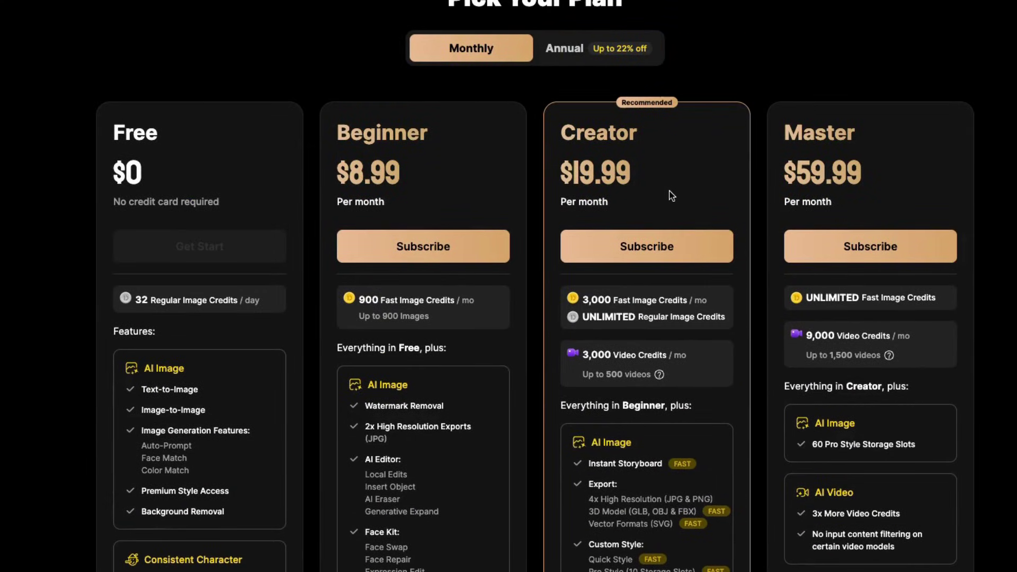
pyautogui.click(569, 51)
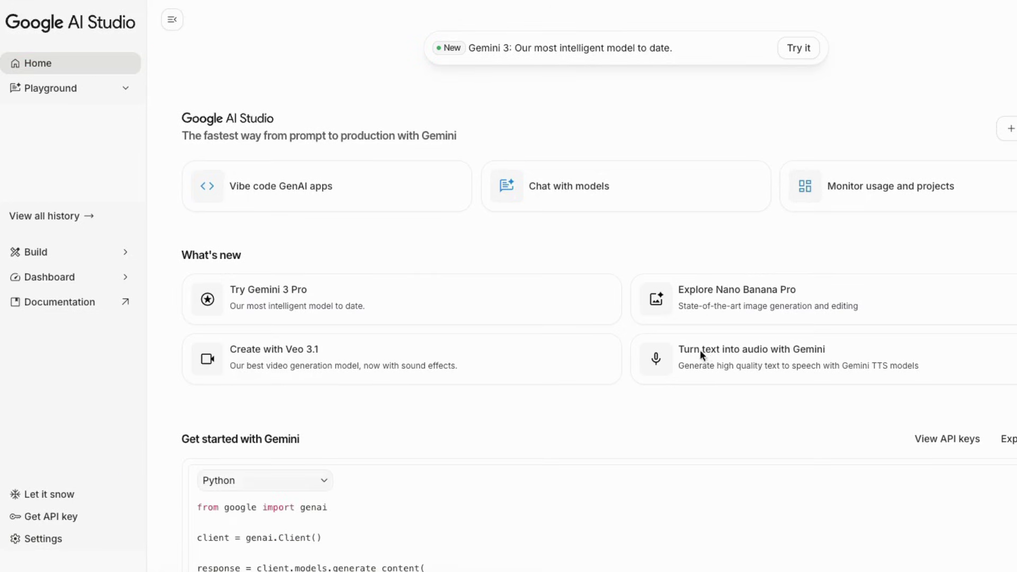
# In Google AI Studio, open Gemini text-to-audio in single-speaker mode and review the style instructions and the story narration text
pyautogui.click(753, 366)
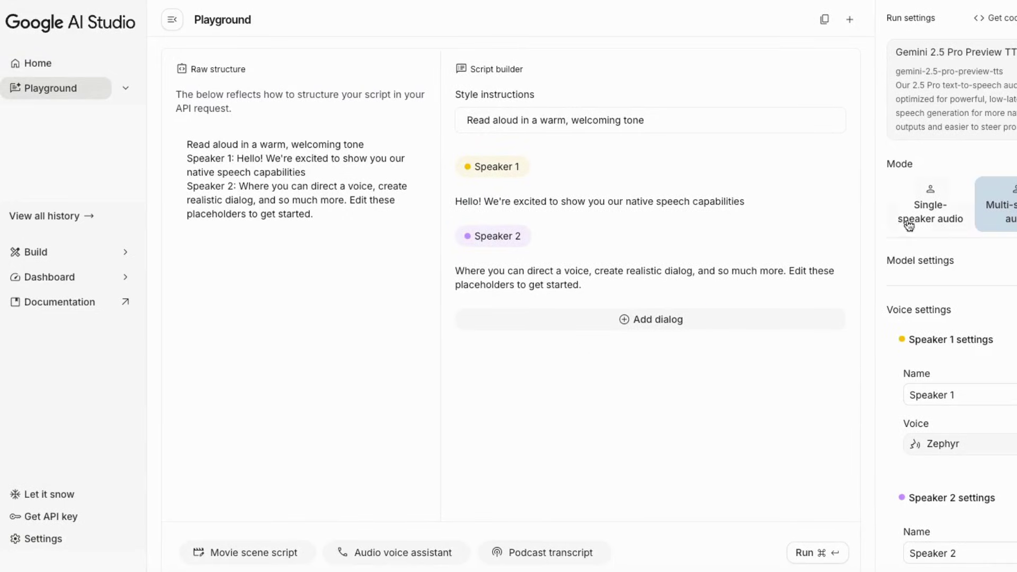
pyautogui.click(925, 220)
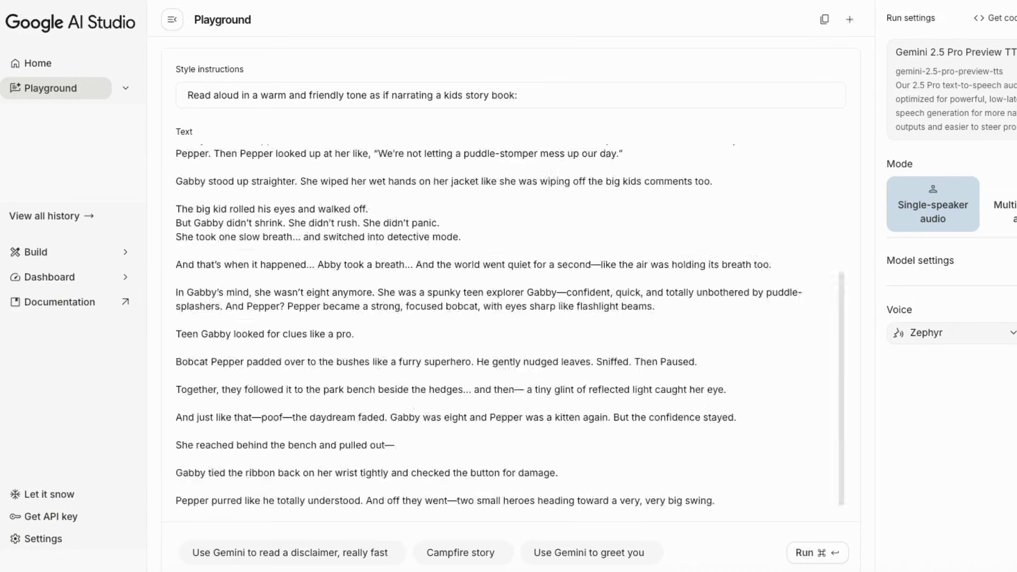
pyautogui.scroll(4, 399, 313)
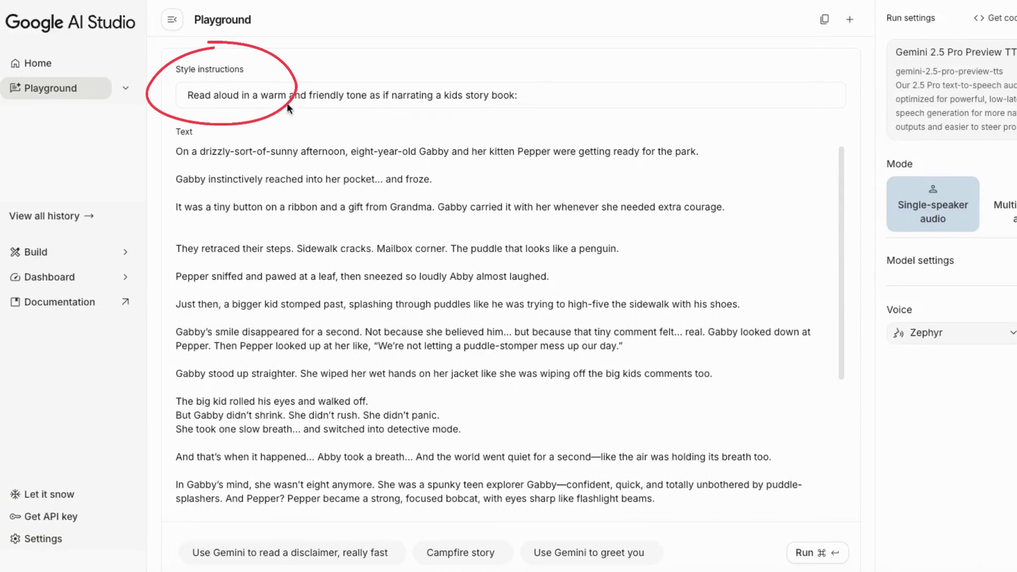
pyautogui.moveTo(260, 95); pyautogui.dragTo(416, 94)
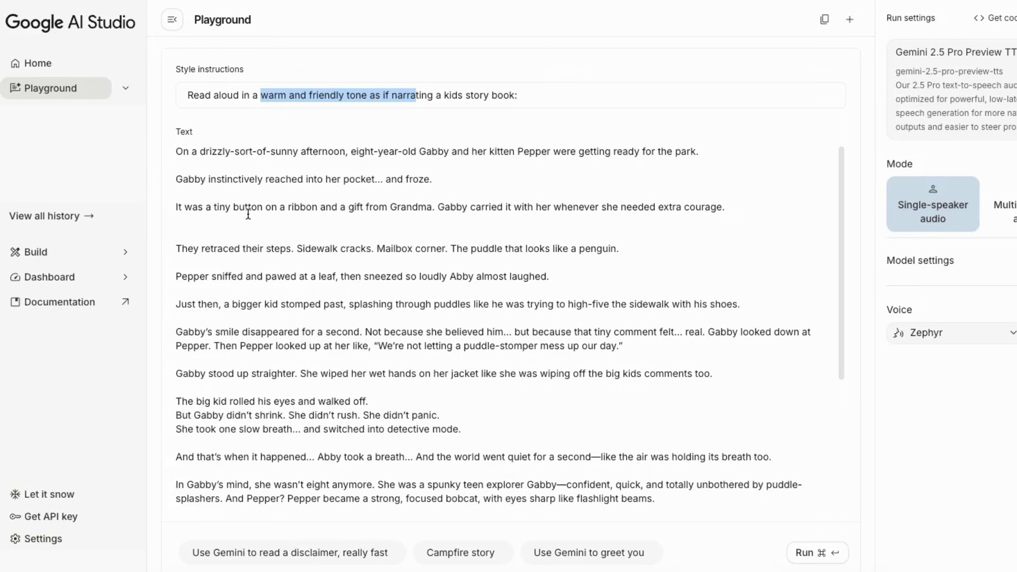
pyautogui.scroll(-4, 361, 432)
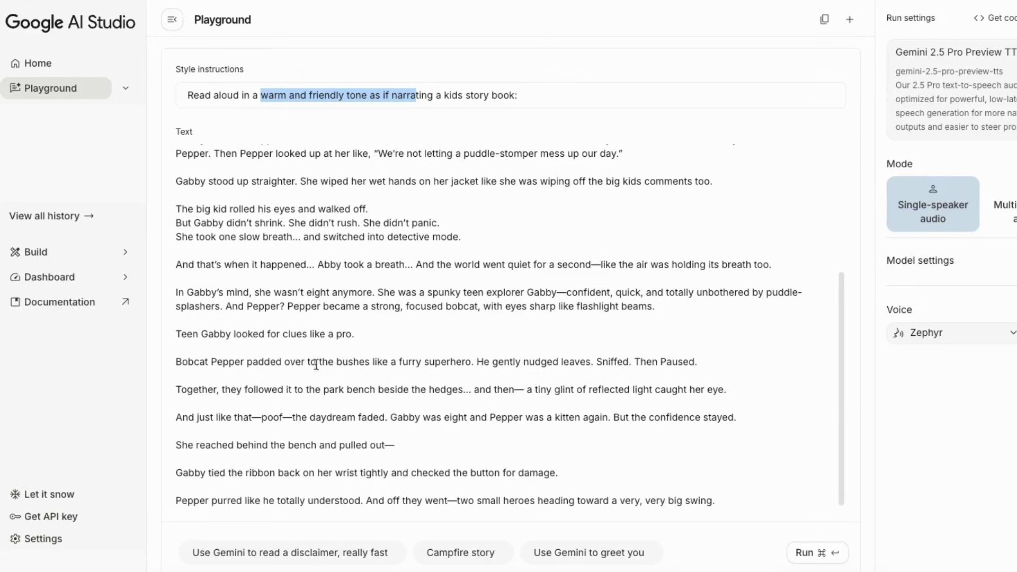
pyautogui.scroll(4, 417, 443)
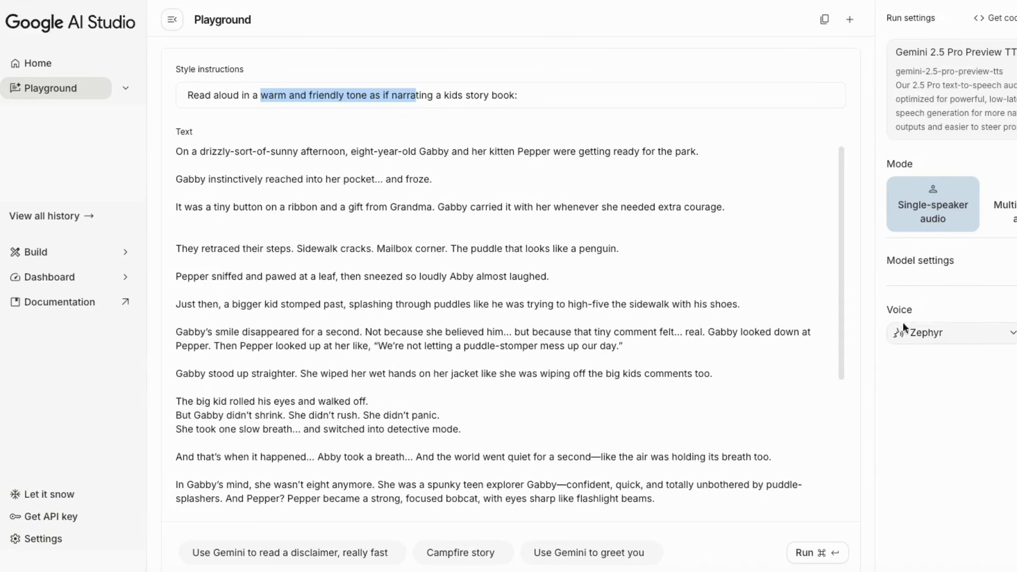
# Choose the Iapetus voice and generate the narration audio for the story text
pyautogui.click(956, 335)
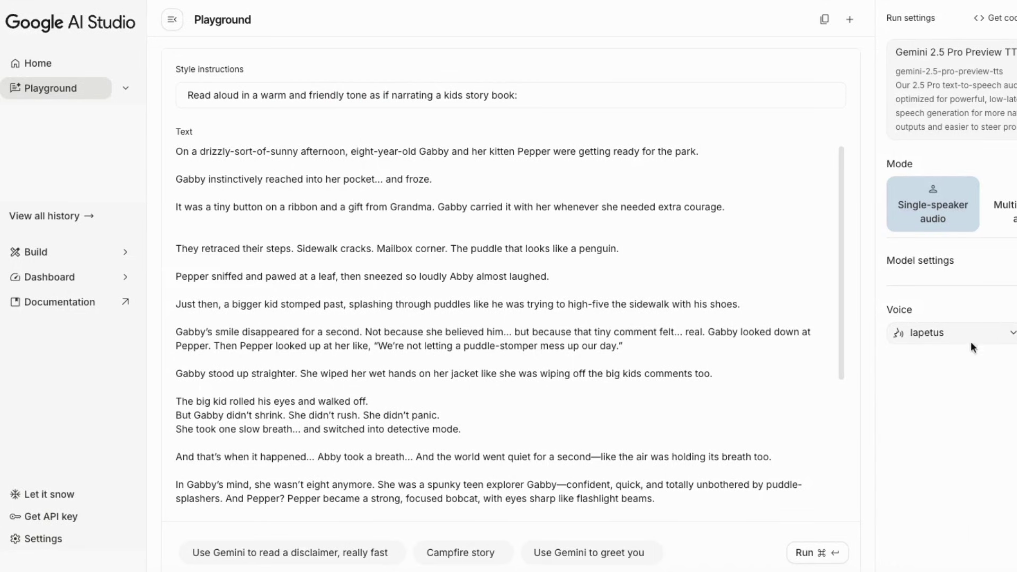
pyautogui.click(908, 337)
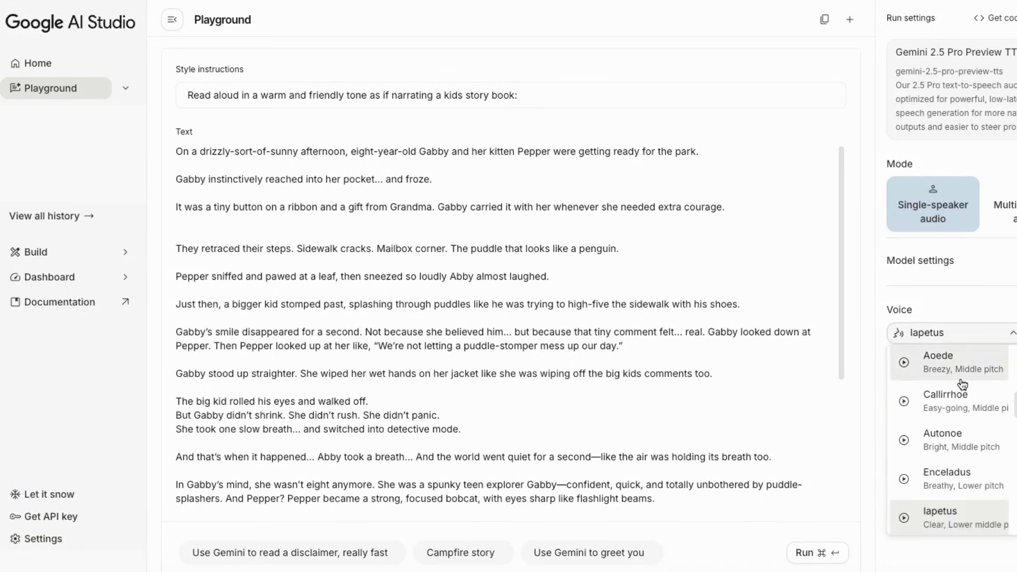
pyautogui.click(948, 522)
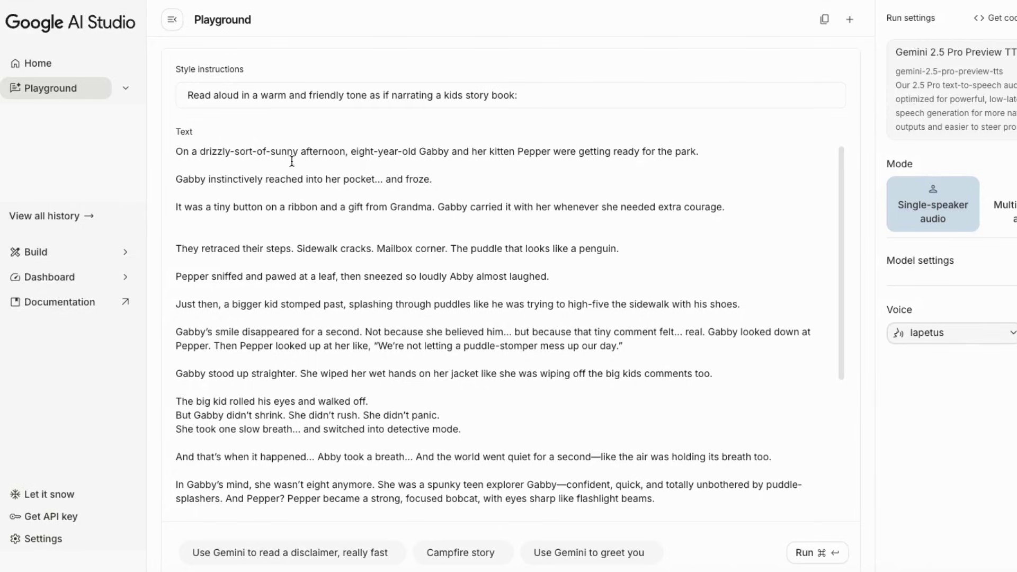
pyautogui.click(805, 553)
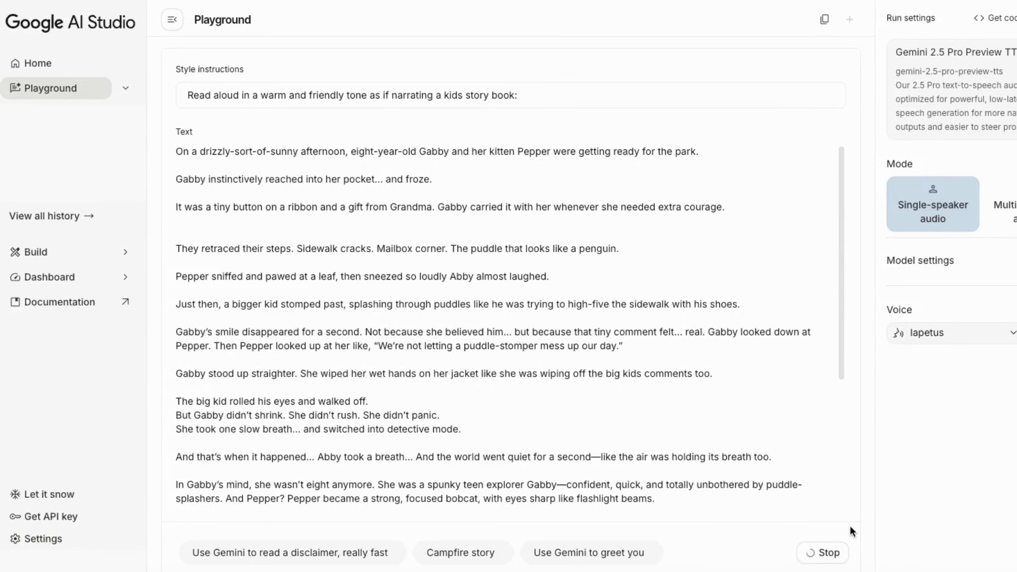
pyautogui.scroll(-4, 448, 351)
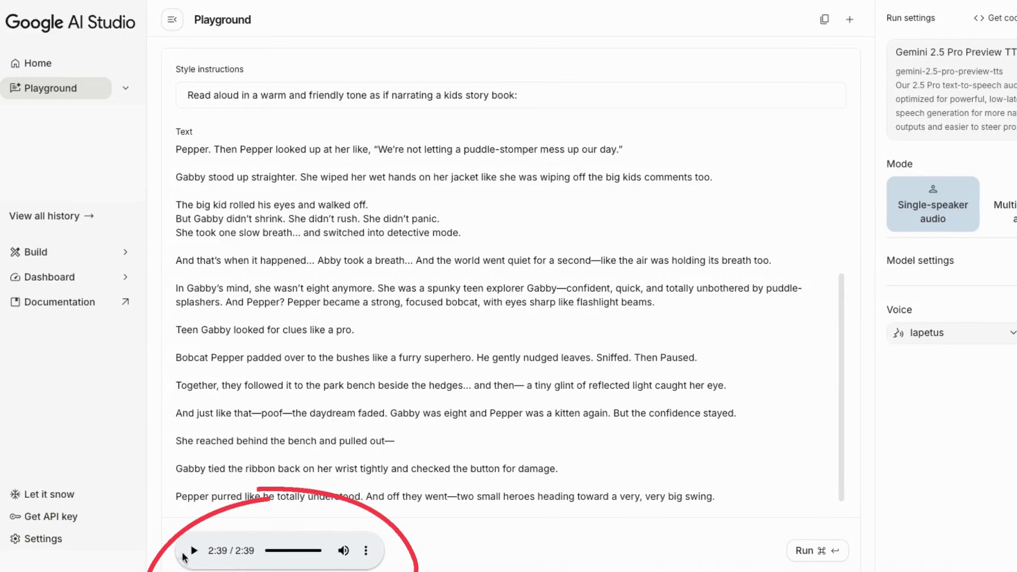
# Download the generated narration audio
pyautogui.click(345, 552)
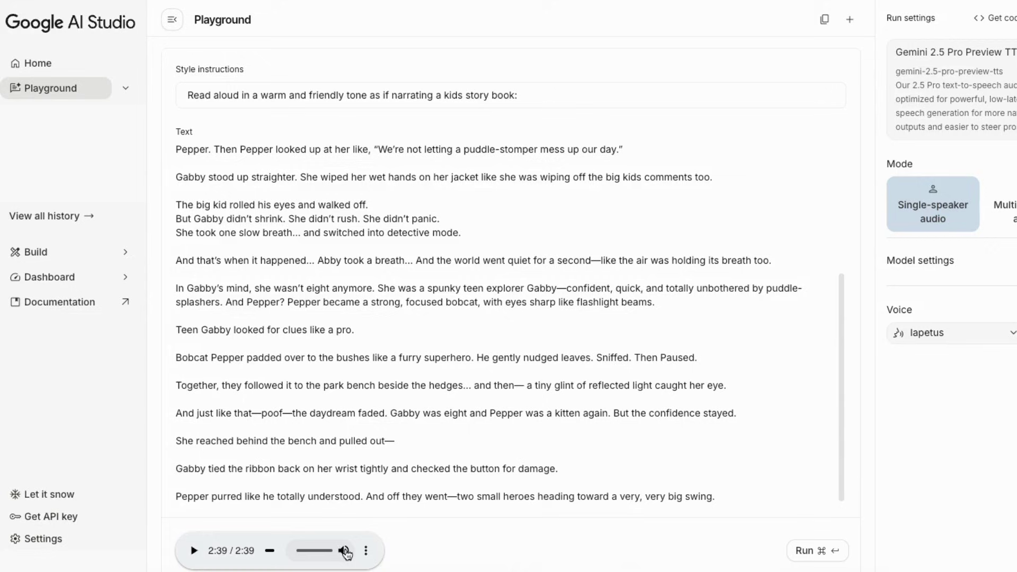
pyautogui.click(366, 550)
pyautogui.click(286, 512)
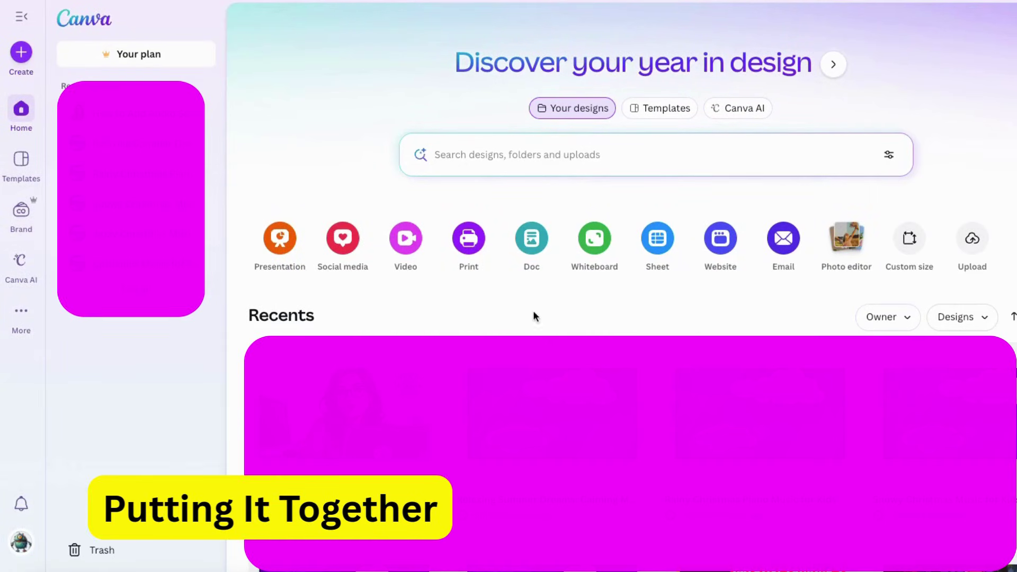
# Switch to Canva and create a new blank video design
pyautogui.click(403, 241)
pyautogui.click(345, 300)
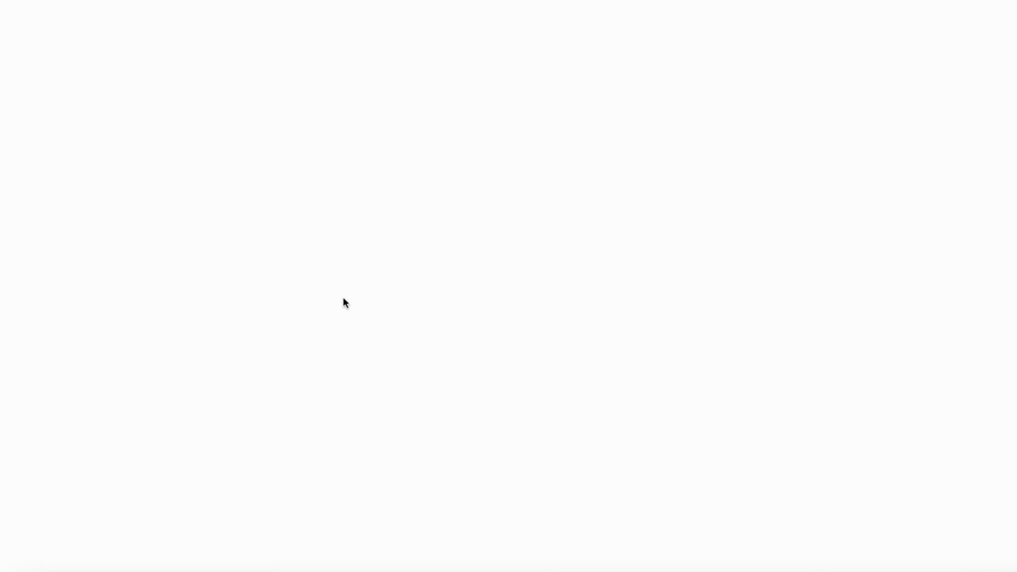
pyautogui.click(290, 286)
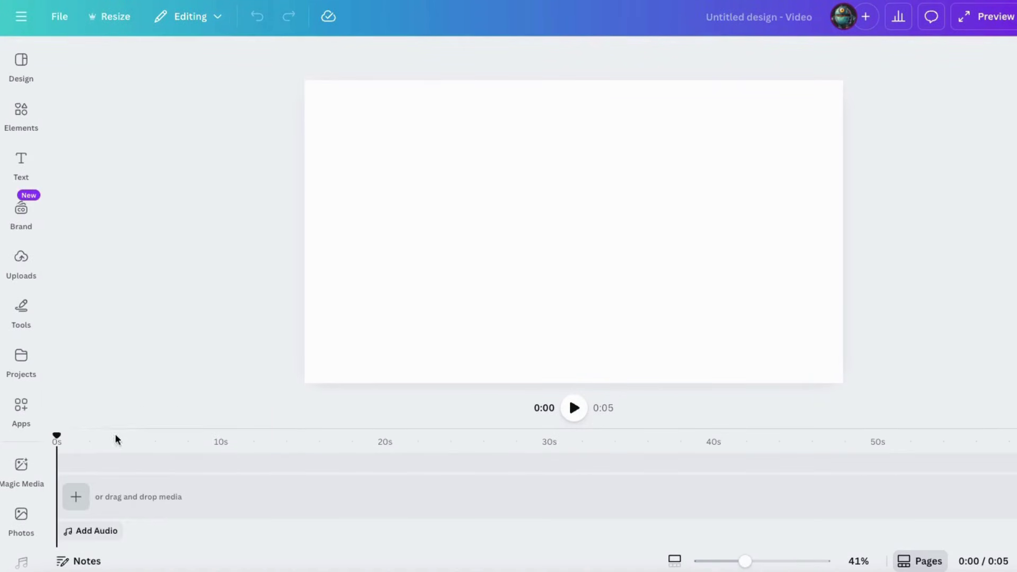
# Upload the downloaded scene video clips of the girl and kitten to the design's uploads
pyautogui.click(22, 258)
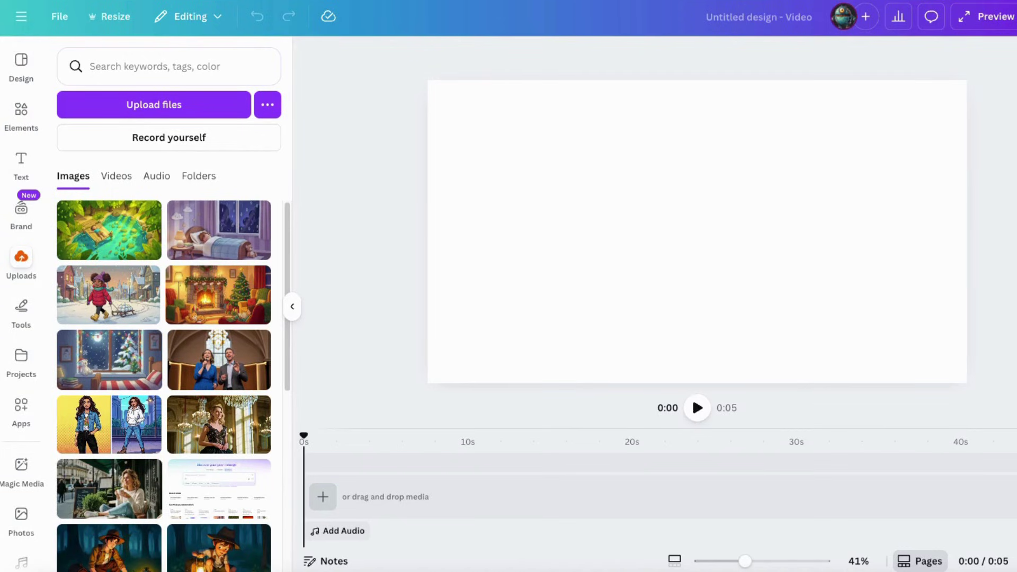
pyautogui.moveTo(1014, 176); pyautogui.dragTo(258, 290)
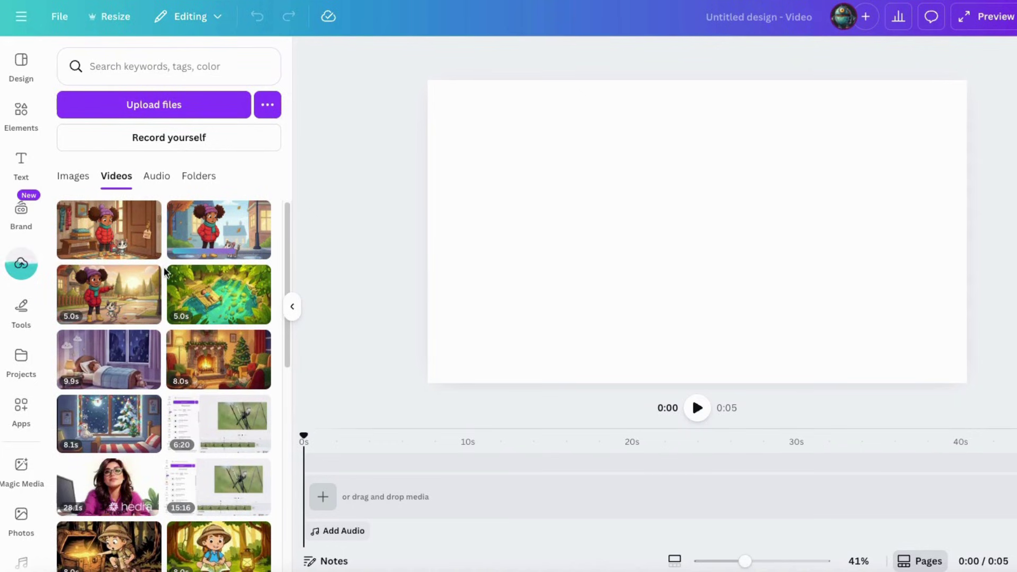
pyautogui.moveTo(240, 304)
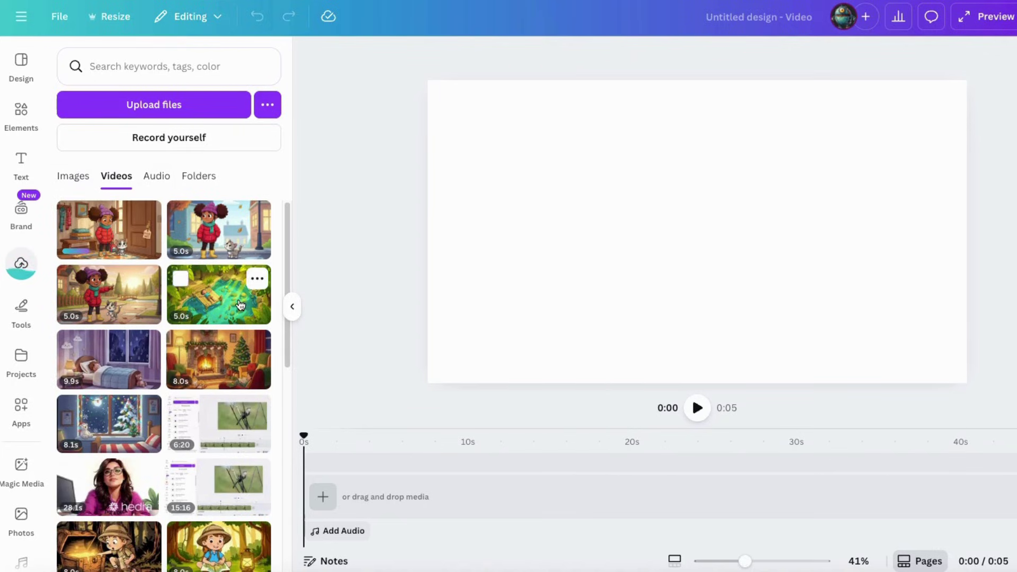
# Place the hallway, sunny path and rainy street clips on the timeline in that order and play back the sequence
pyautogui.click(323, 498)
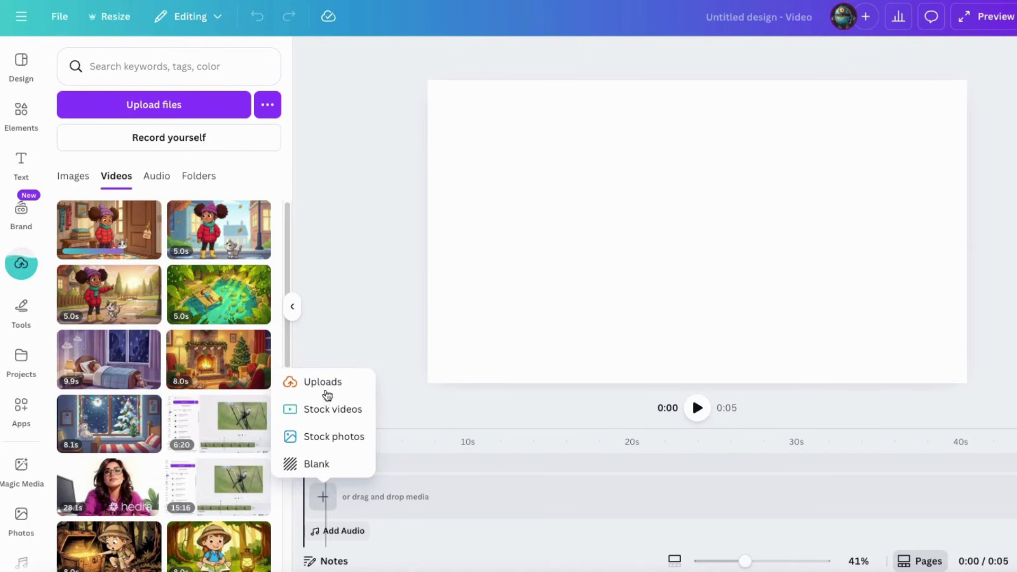
pyautogui.moveTo(109, 231); pyautogui.dragTo(345, 496)
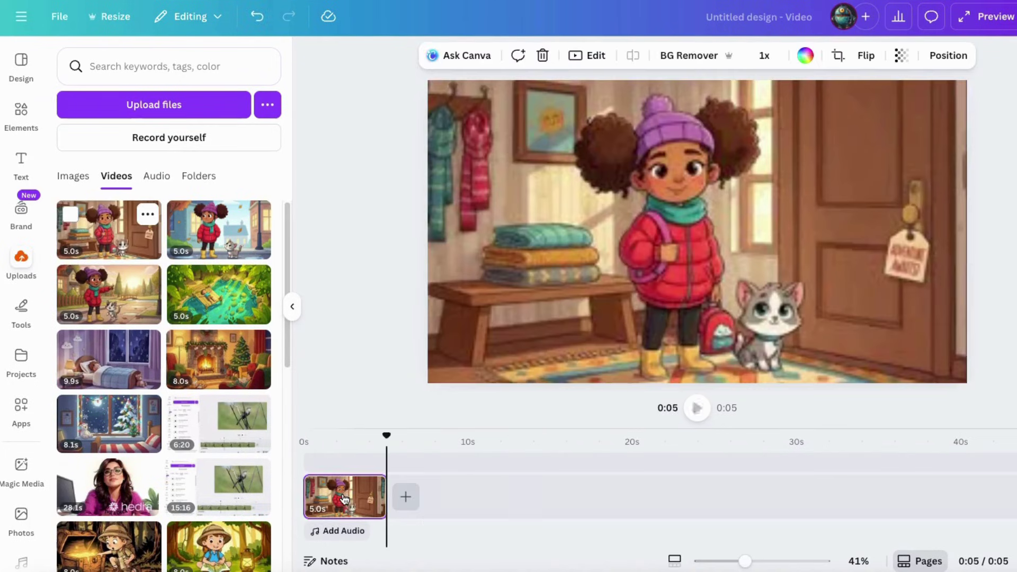
pyautogui.moveTo(188, 232); pyautogui.dragTo(511, 493)
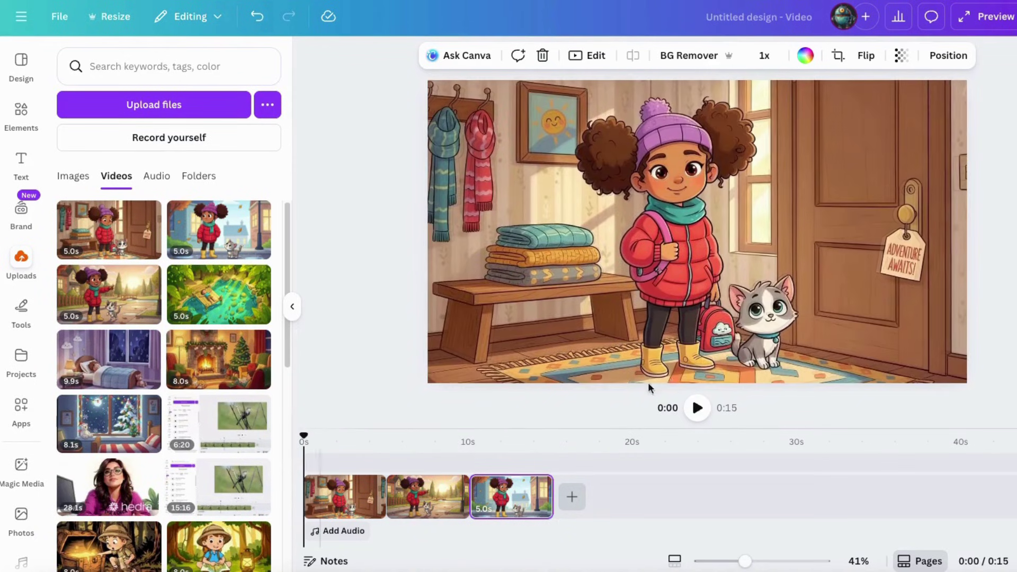
pyautogui.click(698, 407)
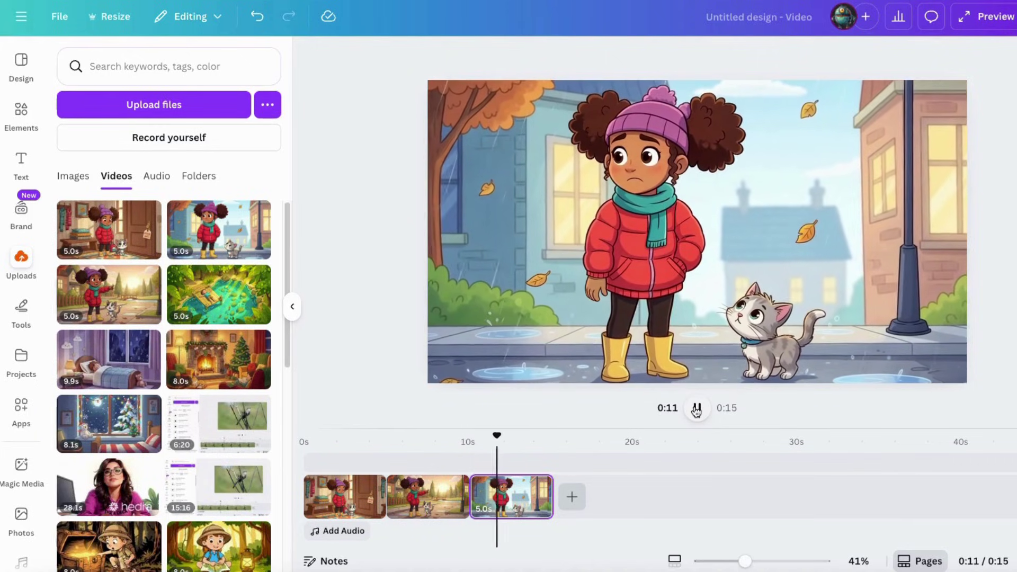
pyautogui.click(697, 408)
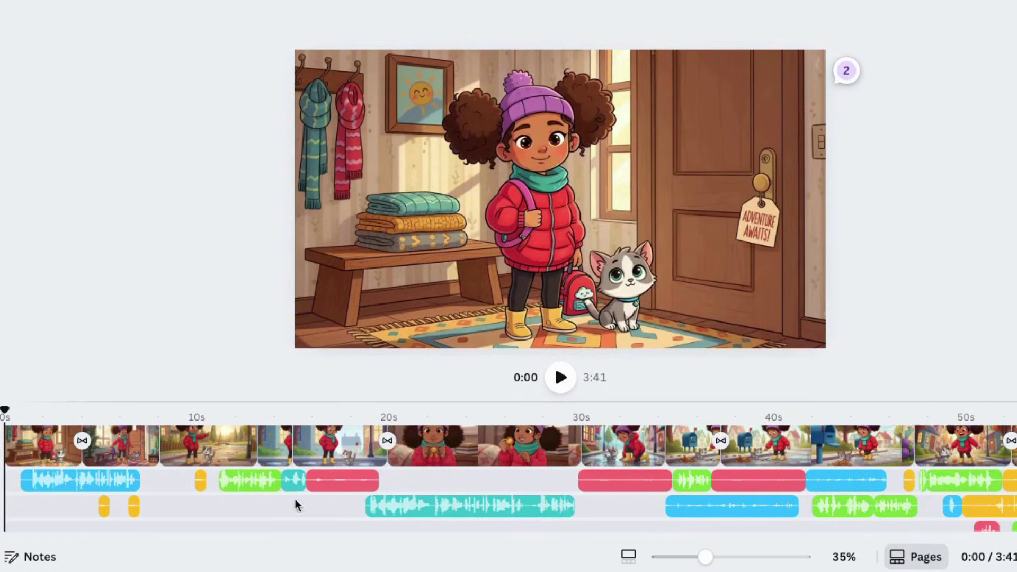
# In the assembled story project, enlarge the timeline view and examine how the scene clips, transitions and layered audio tracks are arranged
pyautogui.moveTo(510, 401); pyautogui.dragTo(503, 319)
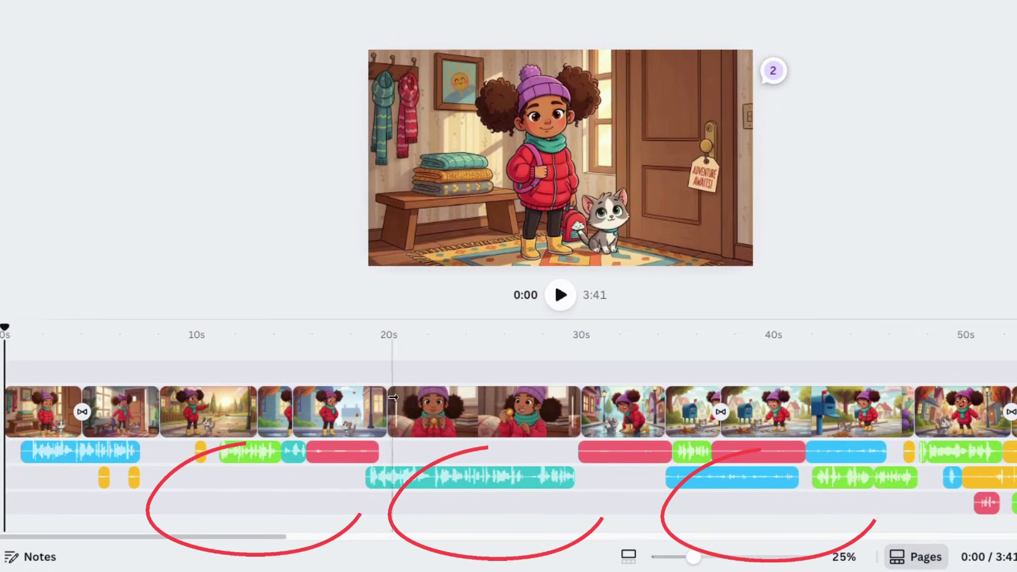
pyautogui.moveTo(260, 536); pyautogui.dragTo(633, 537)
pyautogui.moveTo(569, 531); pyautogui.dragTo(899, 536)
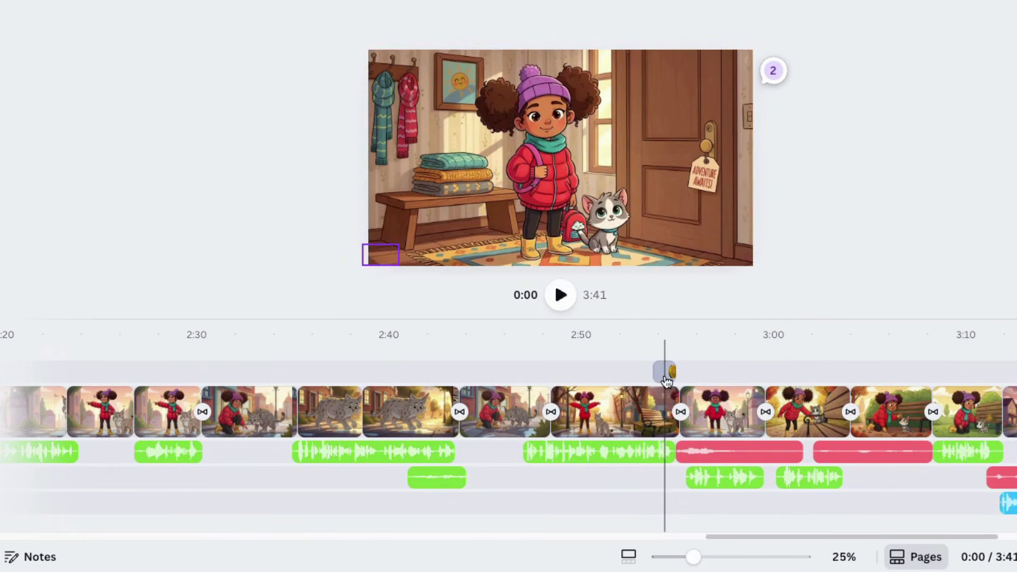
pyautogui.moveTo(723, 536); pyautogui.dragTo(11, 535)
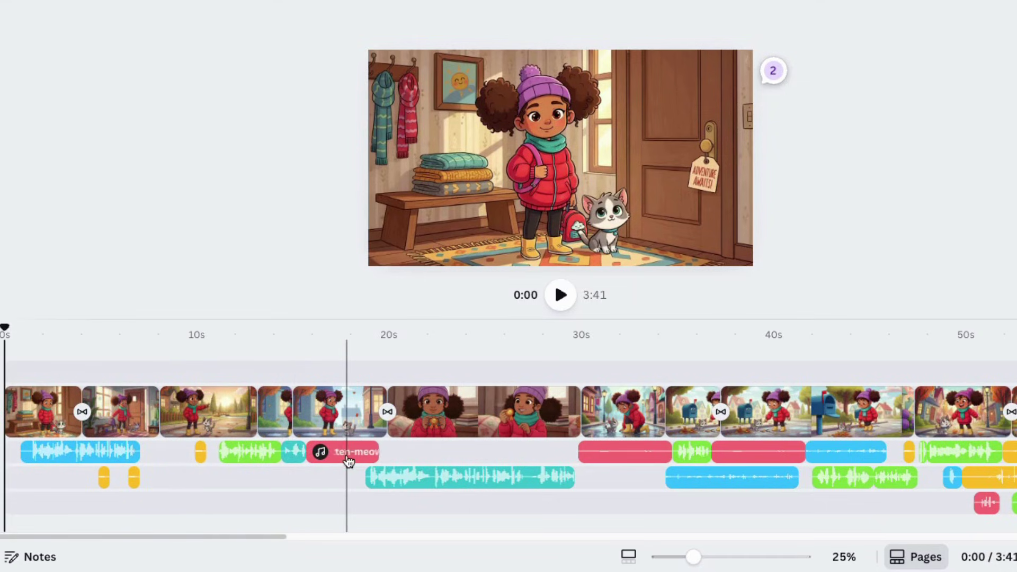
pyautogui.moveTo(245, 535); pyautogui.dragTo(364, 540)
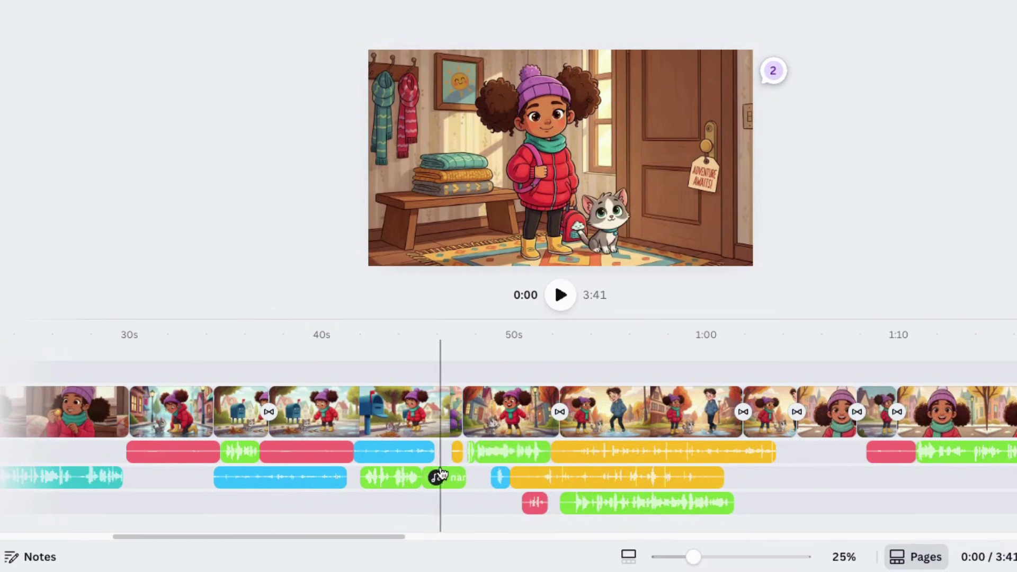
pyautogui.moveTo(379, 536); pyautogui.dragTo(467, 465)
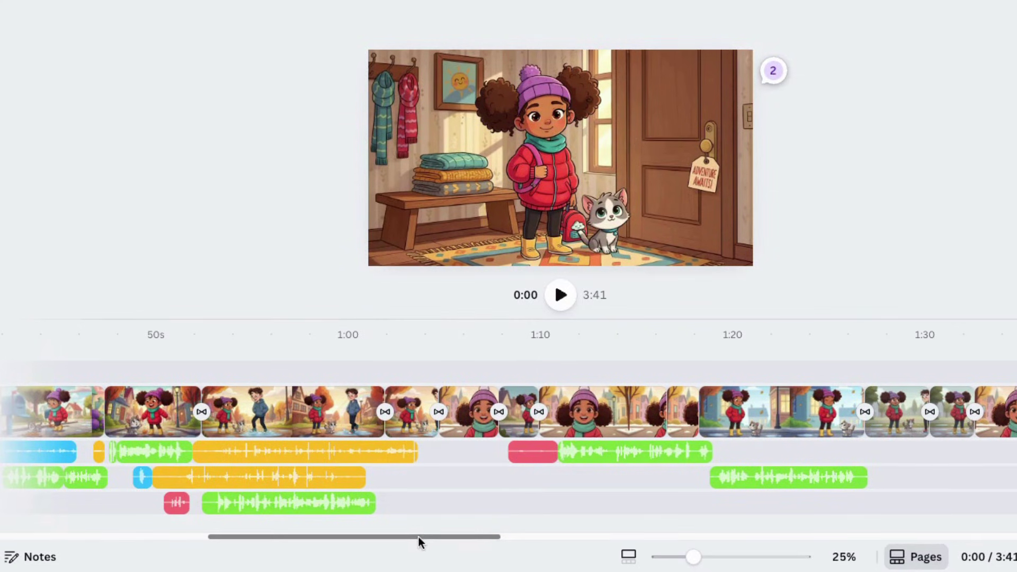
pyautogui.moveTo(417, 536); pyautogui.dragTo(487, 537)
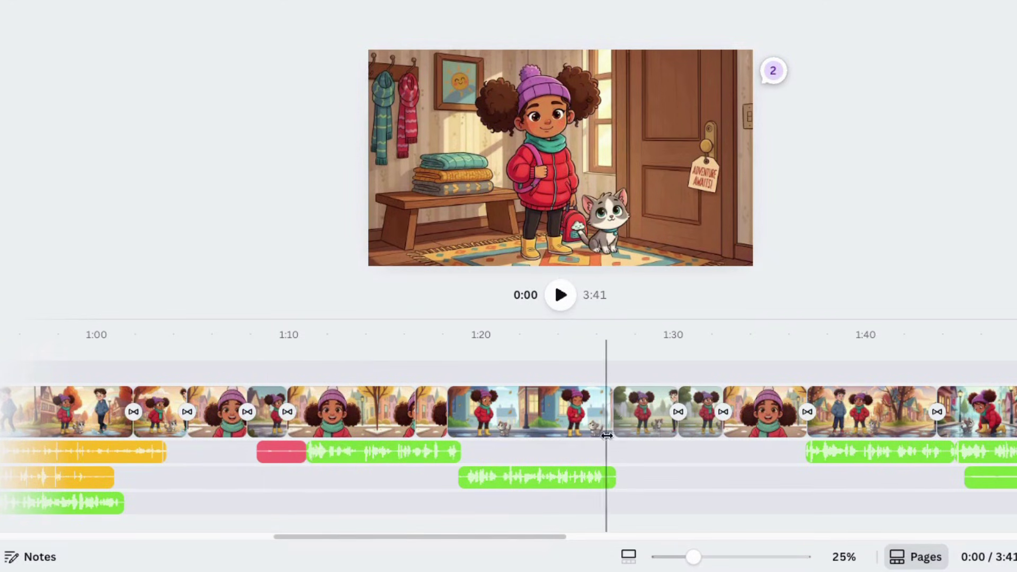
# Inspect the rainy street clip near 1:22 and the black speed-line clip near 1:52, and look over the scenes after them
pyautogui.click(535, 420)
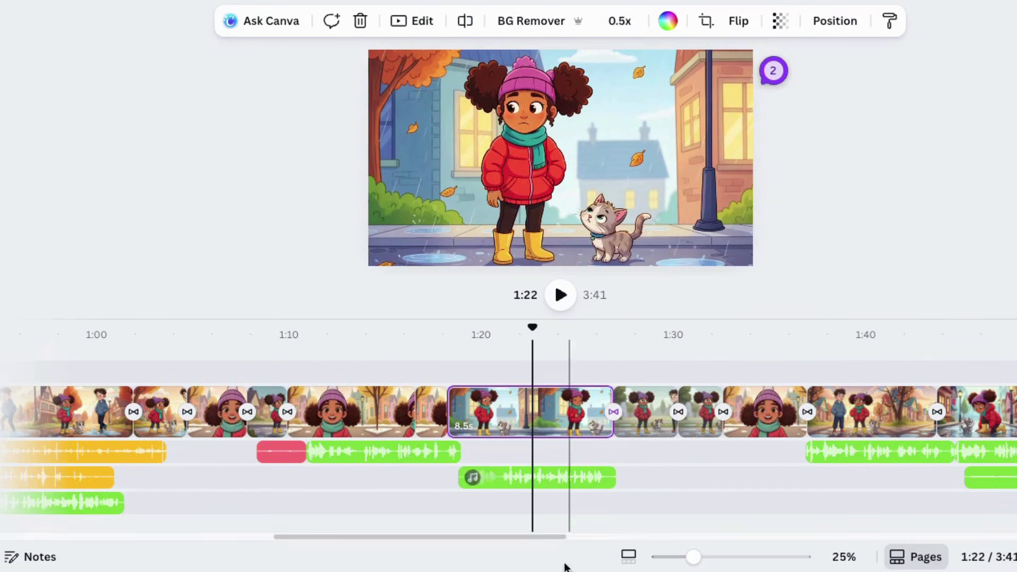
pyautogui.moveTo(464, 535); pyautogui.dragTo(583, 542)
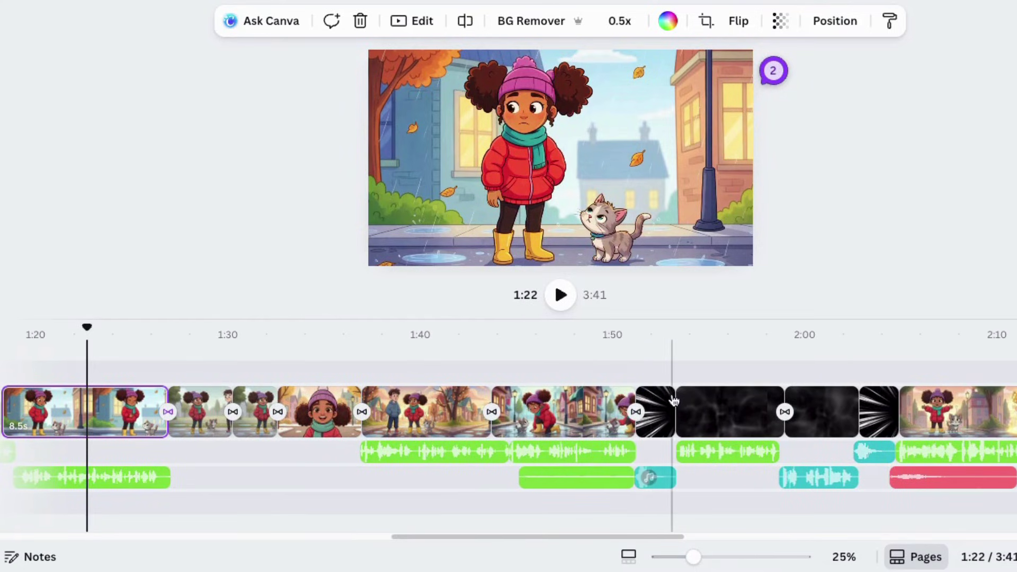
pyautogui.click(659, 418)
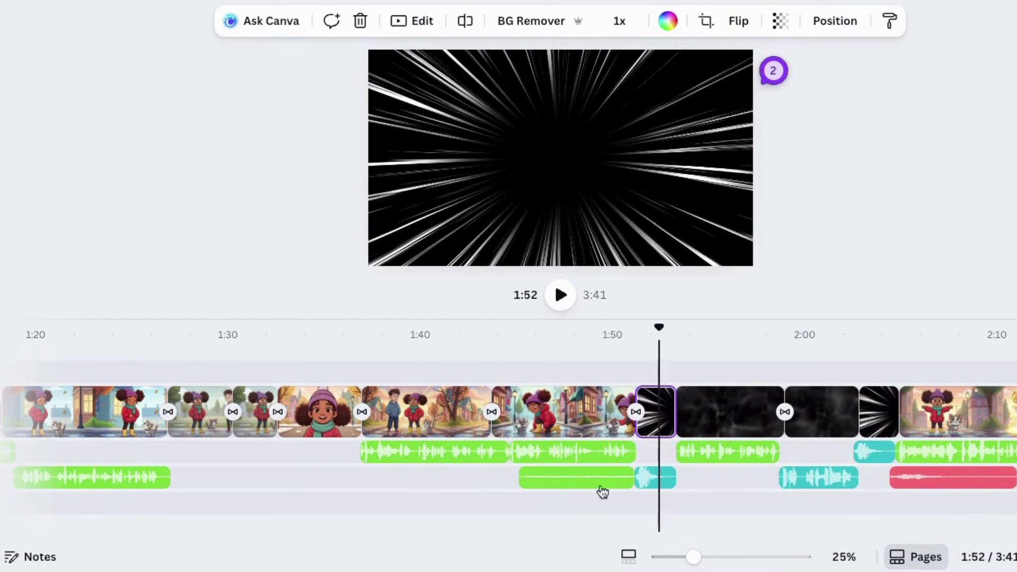
pyautogui.moveTo(534, 535); pyautogui.dragTo(726, 537)
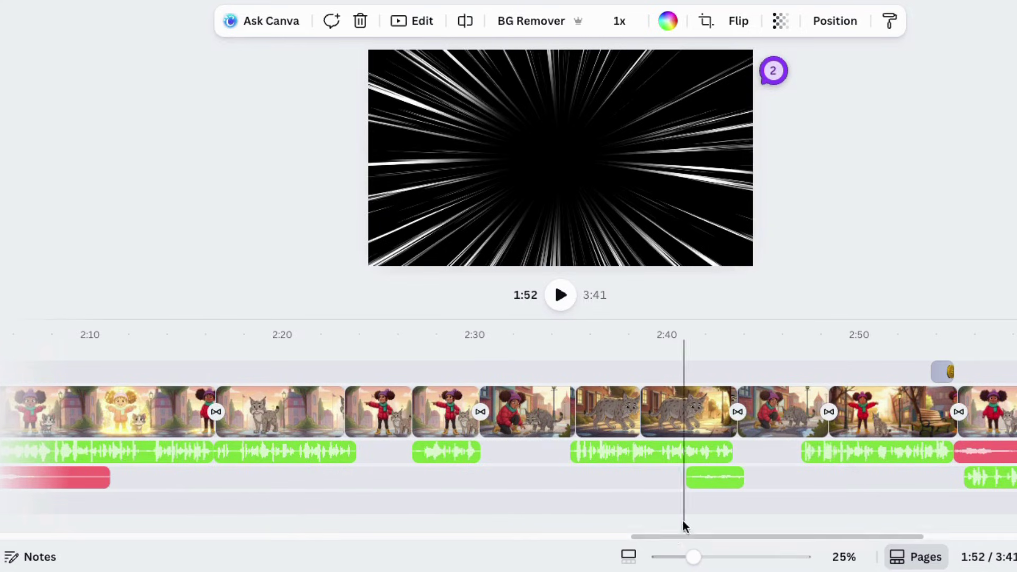
pyautogui.moveTo(673, 535); pyautogui.dragTo(32, 537)
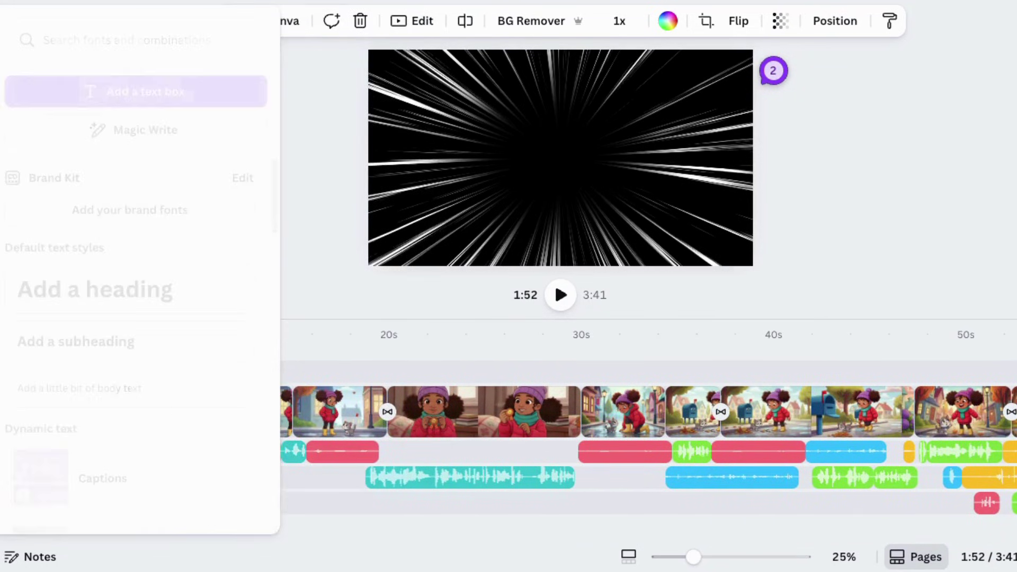
# Browse the uploaded story images and audio files, and review the whole timeline from its opening scene to its ending
pyautogui.click(3, 275)
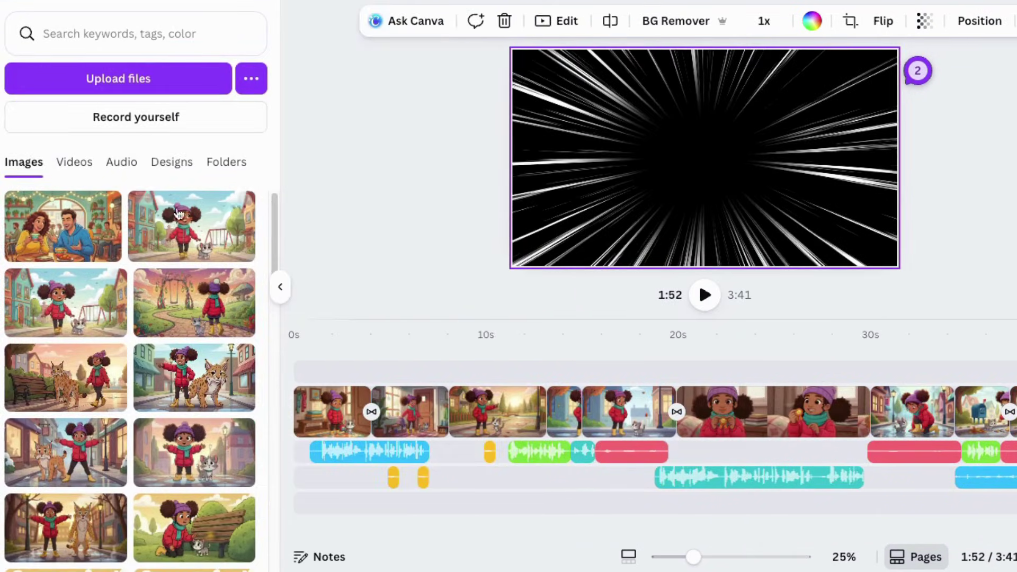
pyautogui.scroll(-4, 196, 344)
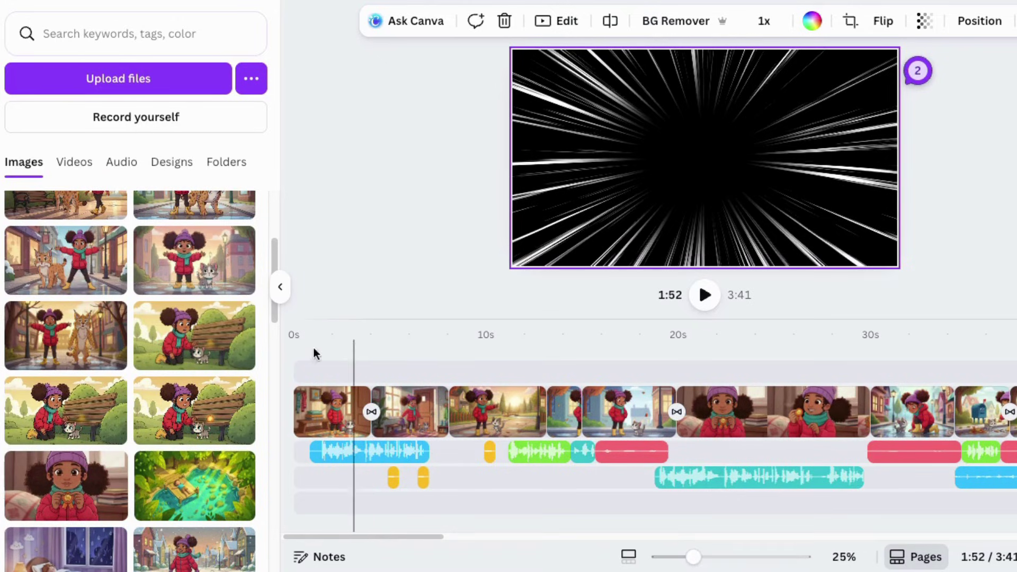
pyautogui.click(121, 162)
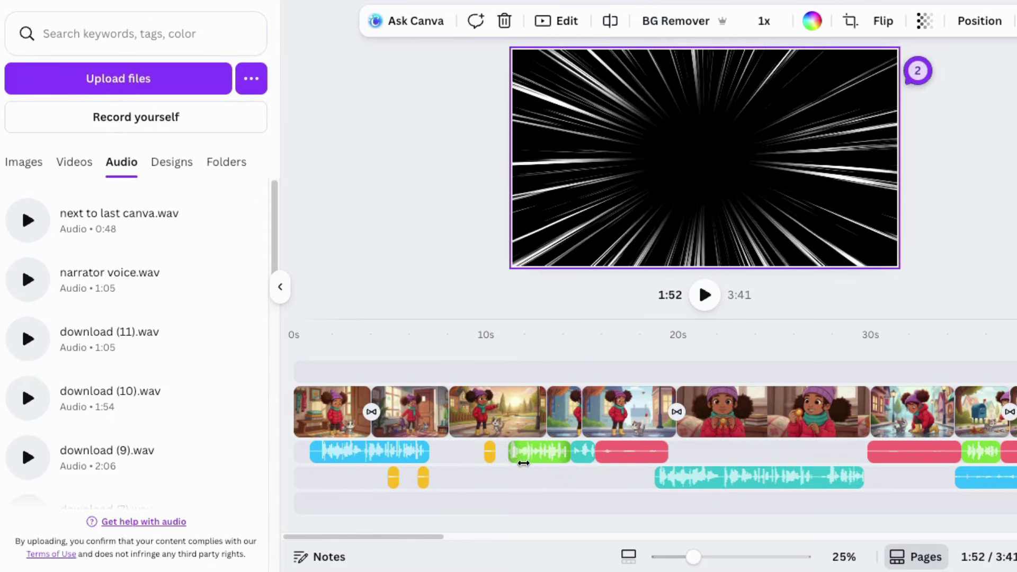
pyautogui.moveTo(374, 537); pyautogui.dragTo(790, 549)
pyautogui.moveTo(720, 540); pyautogui.dragTo(274, 528)
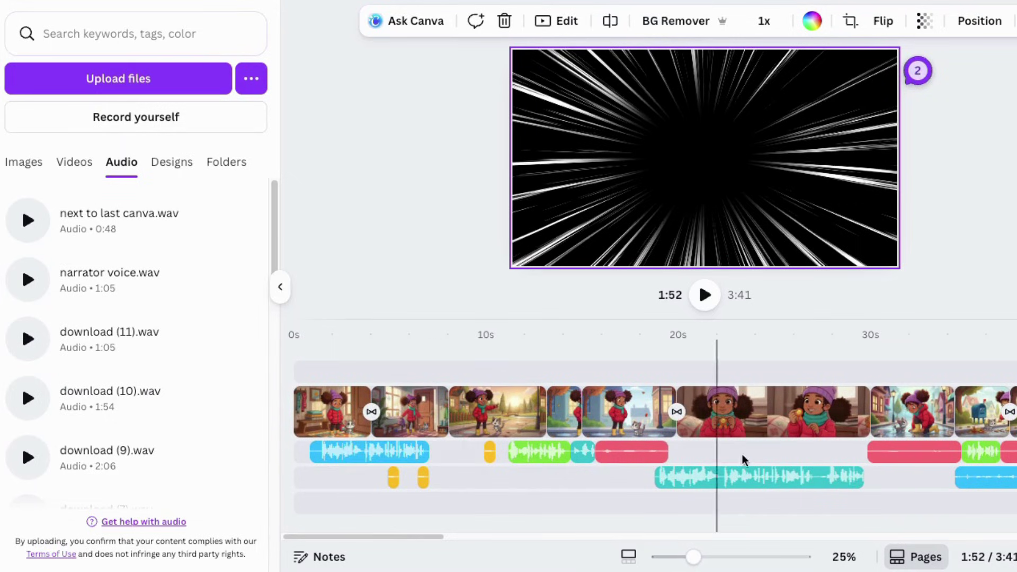
pyautogui.moveTo(367, 538); pyautogui.dragTo(1014, 538)
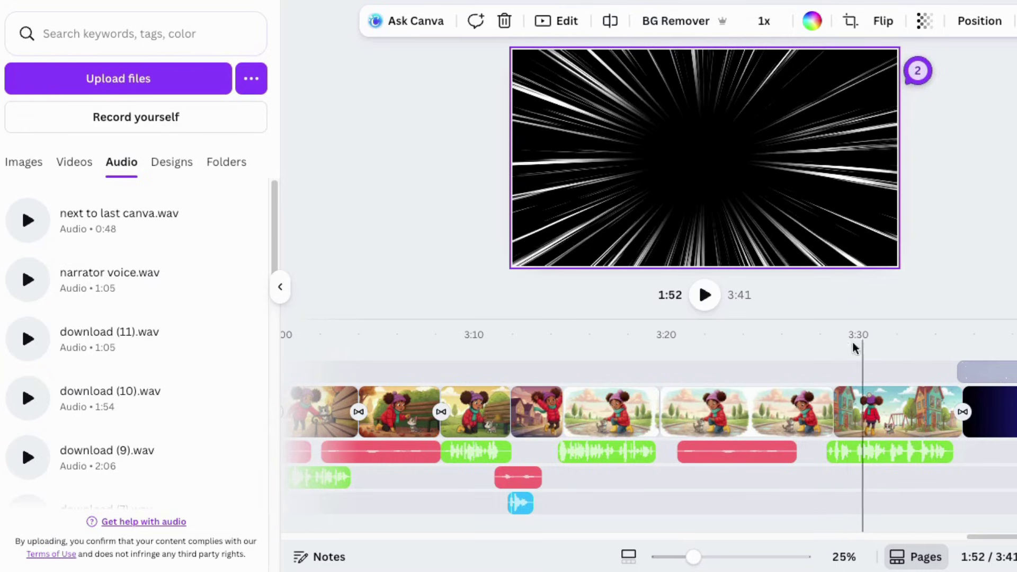
pyautogui.moveTo(971, 538); pyautogui.dragTo(295, 424)
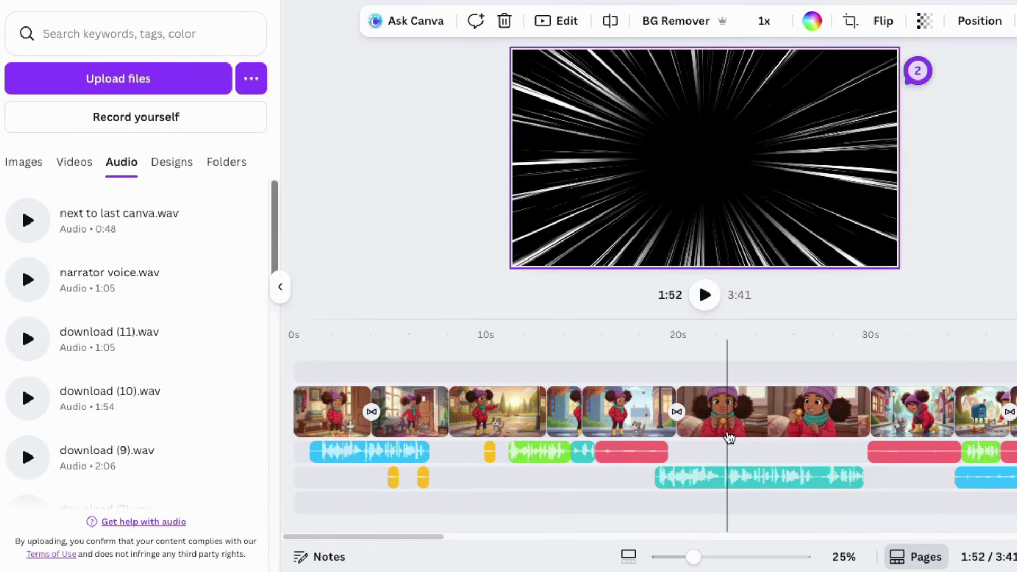